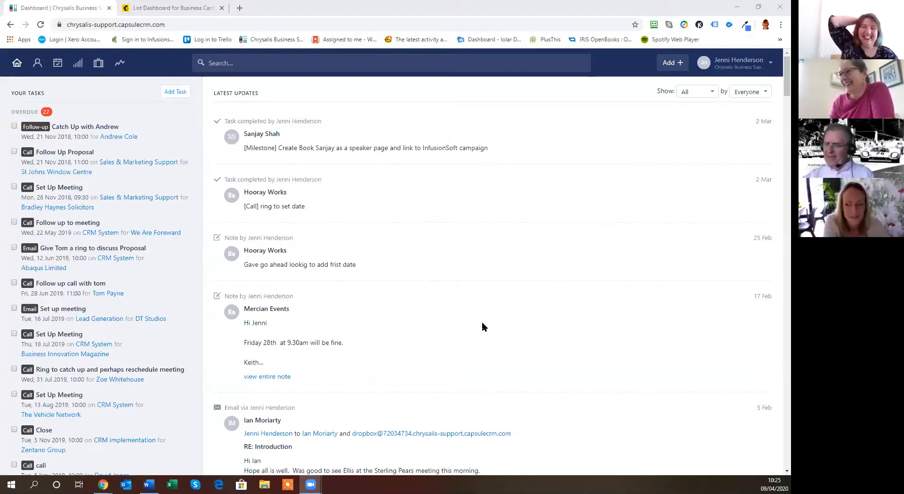
# Open the Integrations page in the Capsule account settings.
pyautogui.click(738, 65)
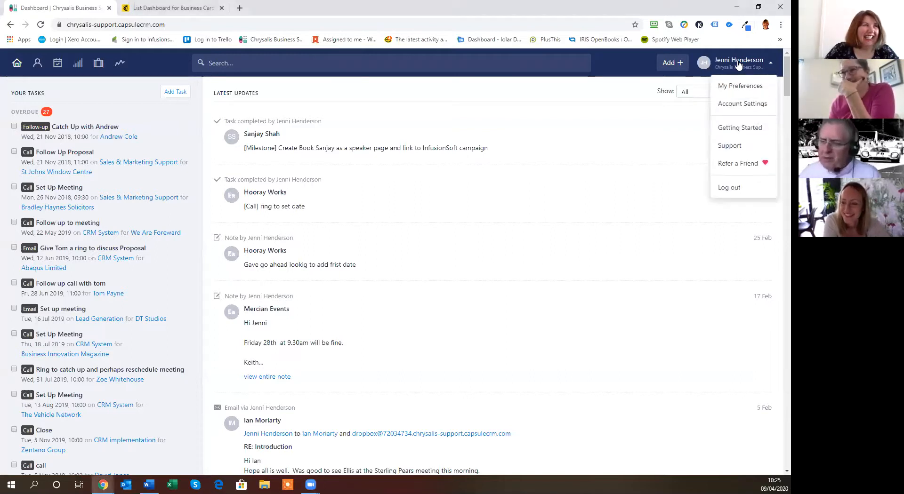
pyautogui.click(732, 106)
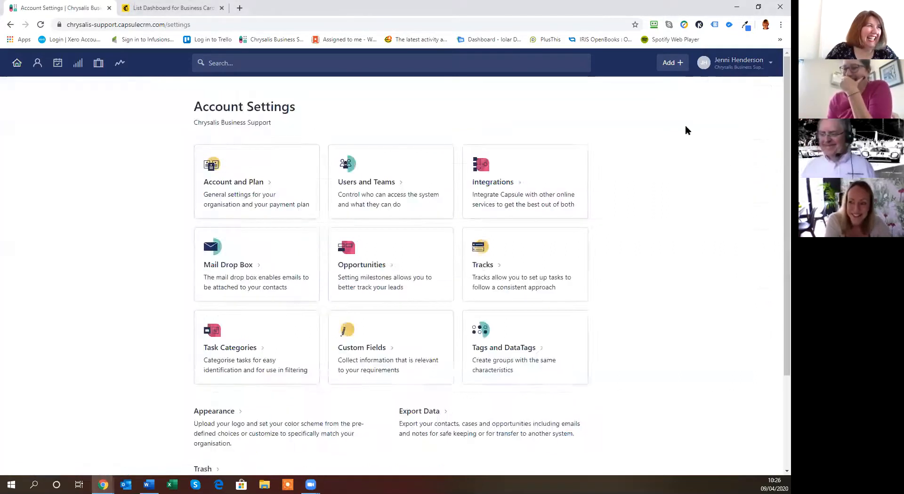
pyautogui.click(517, 198)
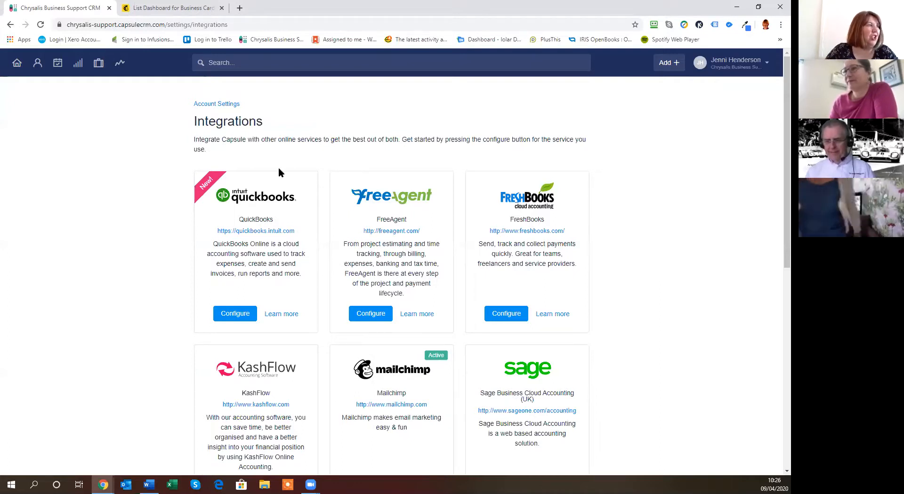
# Return to the account settings overview and reopen the Integrations page from there.
pyautogui.click(732, 65)
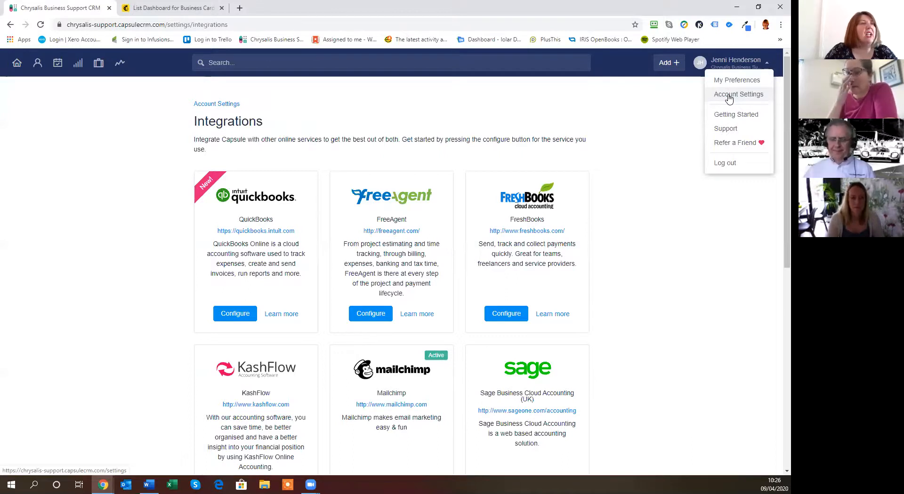
pyautogui.click(728, 96)
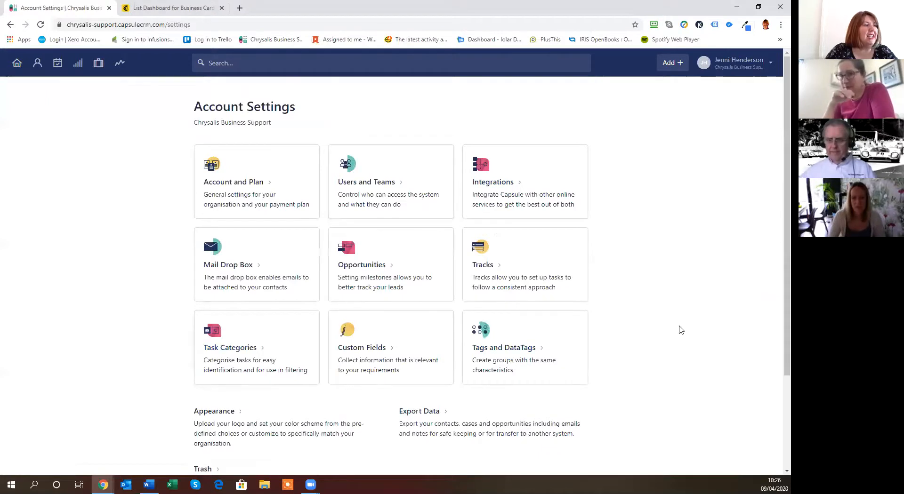
pyautogui.scroll(-1, 678, 381)
pyautogui.scroll(1, 668, 371)
pyautogui.click(501, 190)
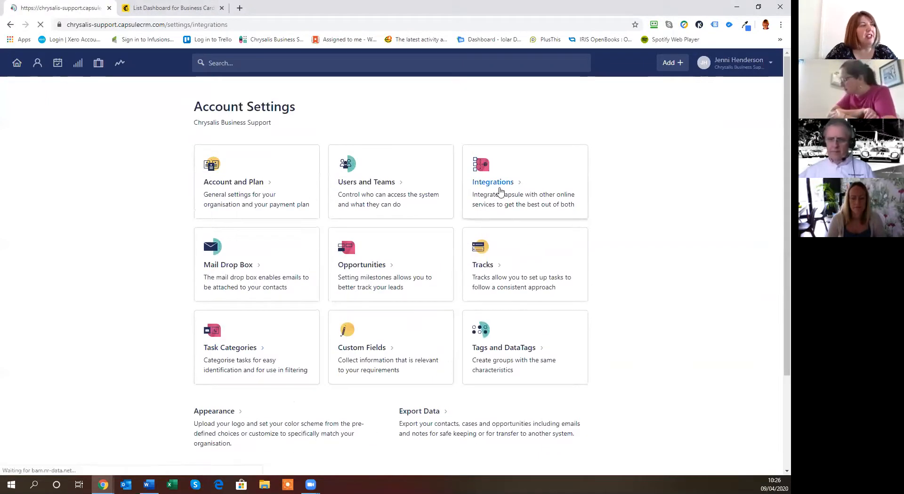
# Look through the available integrations, from the accounting services and Mailchimp down to Xero and Zendesk.
pyautogui.scroll(-3, 697, 304)
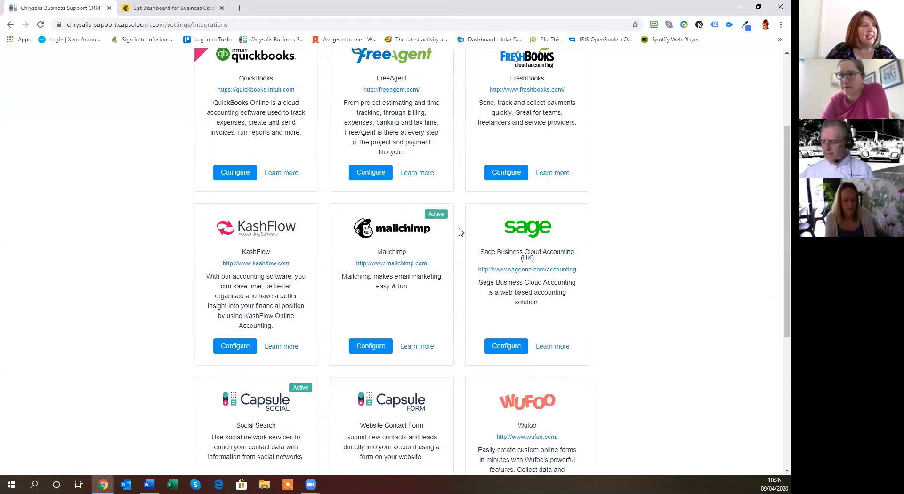
pyautogui.scroll(2, 655, 295)
pyautogui.scroll(-7, 661, 295)
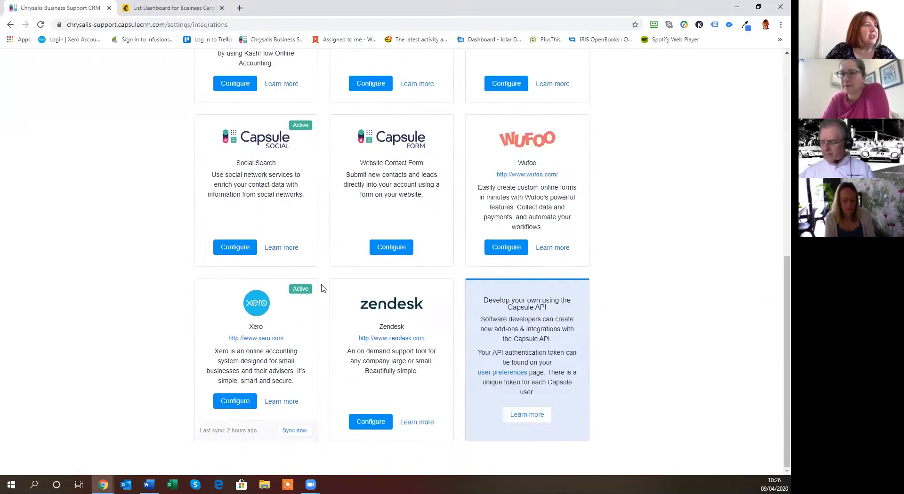
pyautogui.scroll(4, 753, 285)
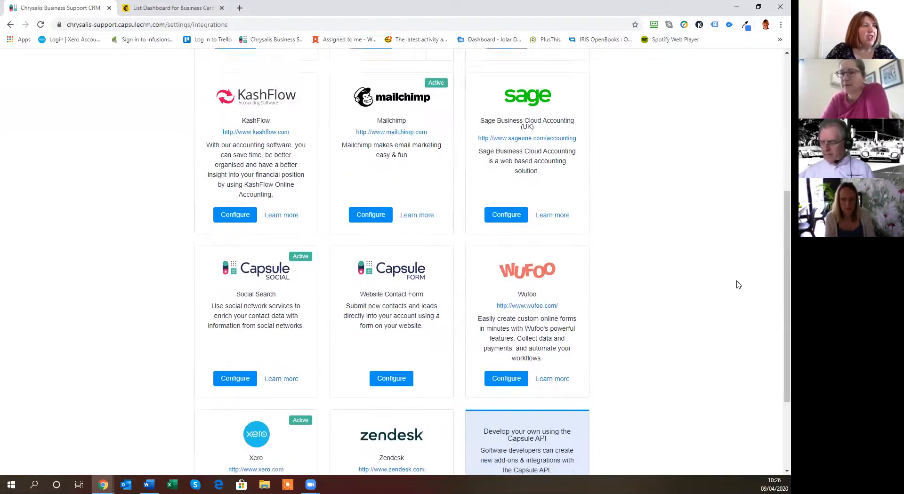
pyautogui.scroll(4, 734, 283)
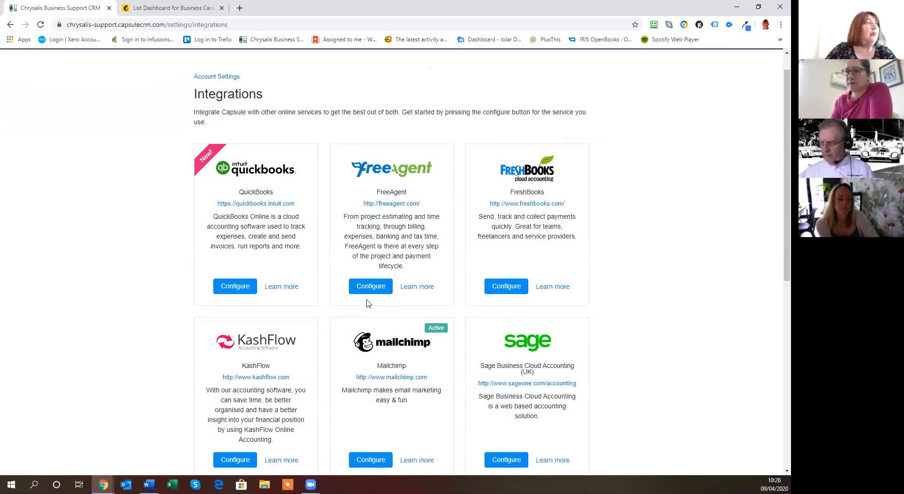
# Switch to the Business Cards audience in Mailchimp and check the account options.
pyautogui.click(177, 9)
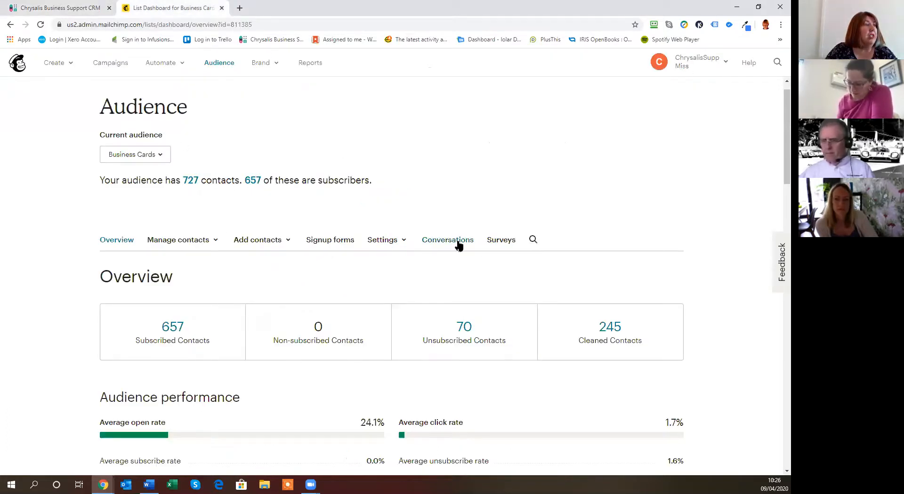
pyautogui.click(393, 242)
pyautogui.click(451, 76)
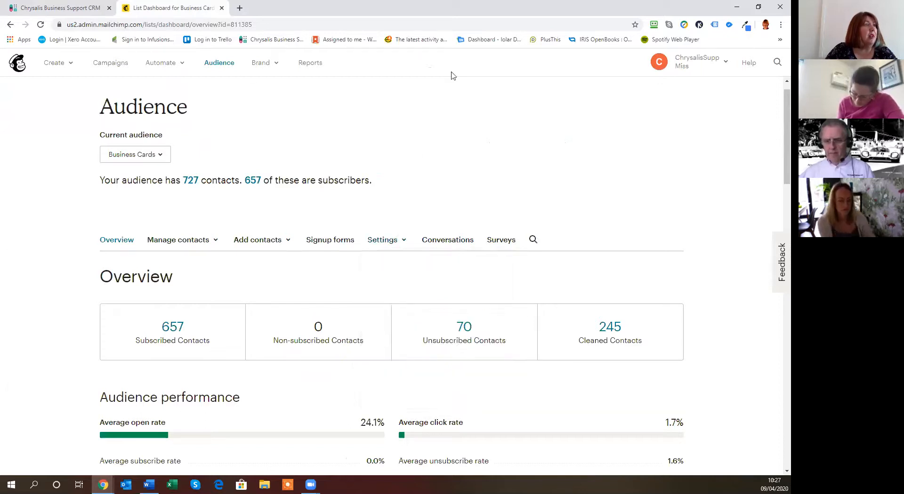
pyautogui.click(679, 61)
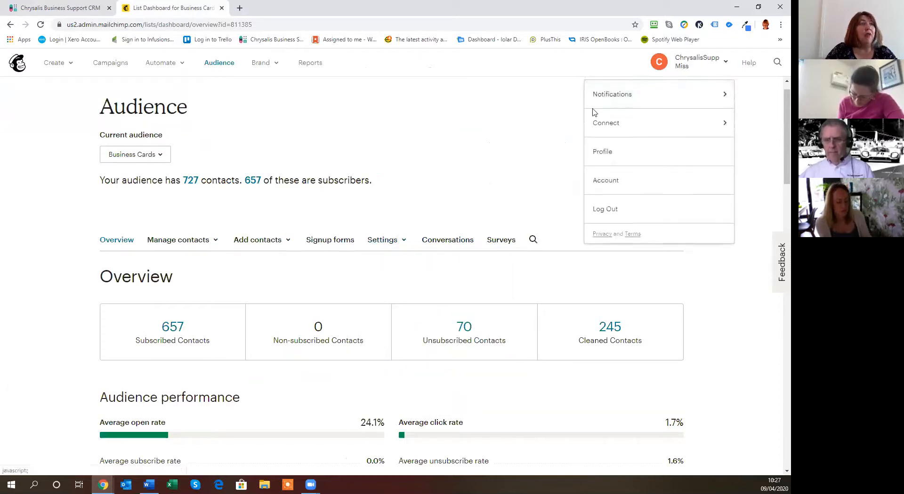
pyautogui.click(520, 160)
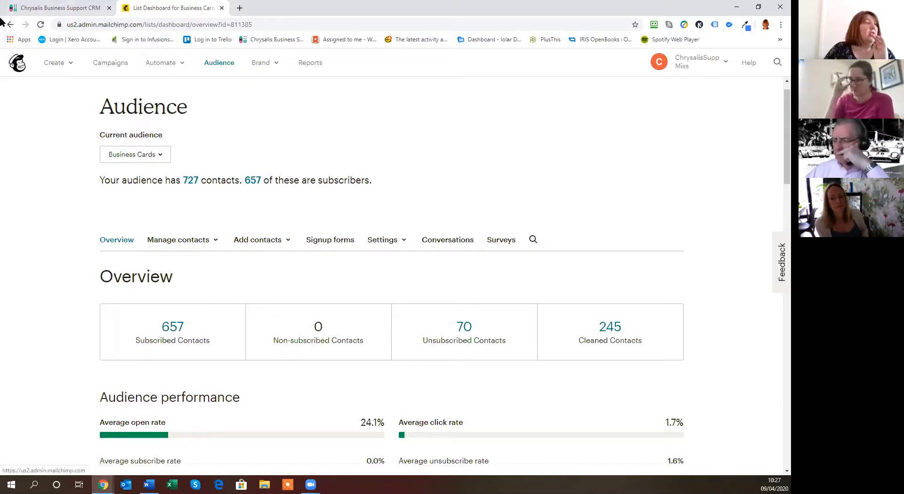
# Open the groups of the Business Cards audience and expand the Capsule CRM Tags category.
pyautogui.click(180, 242)
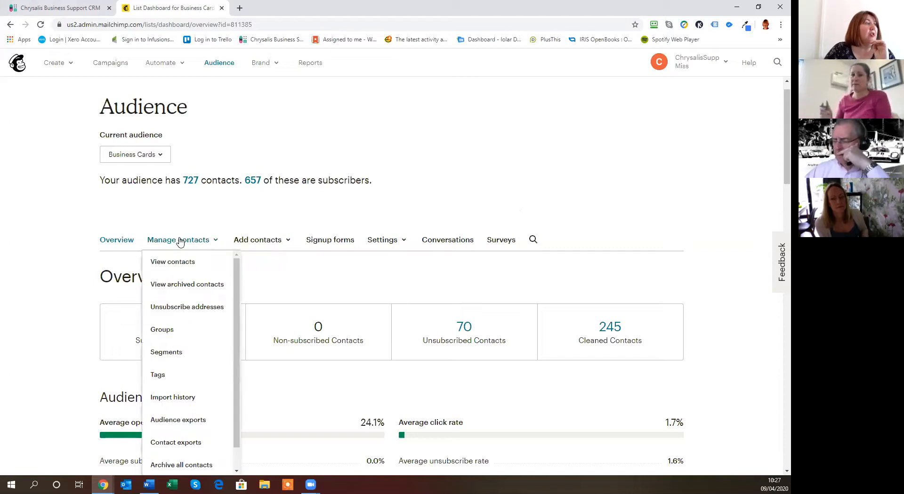
pyautogui.scroll(-2, 211, 290)
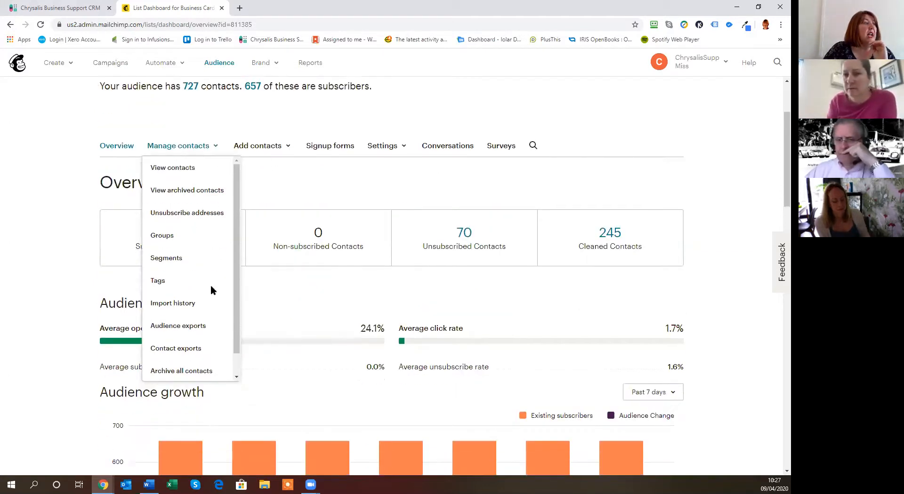
pyautogui.click(165, 237)
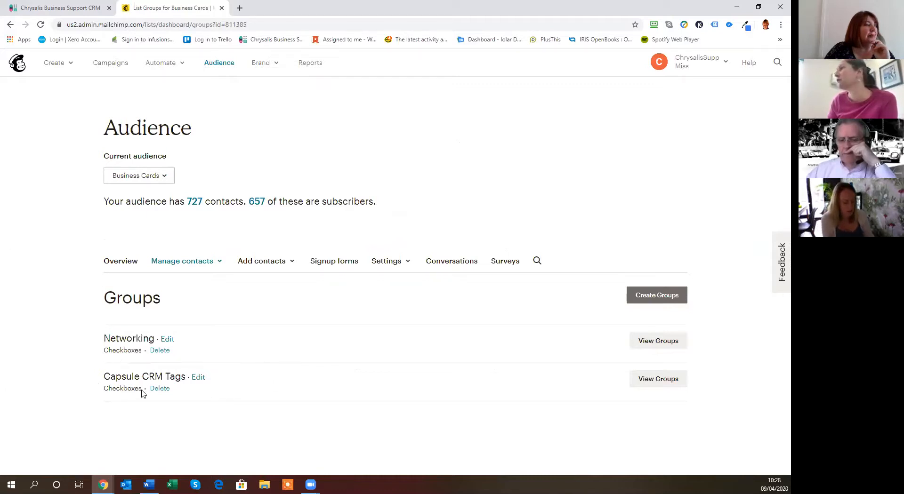
pyautogui.click(198, 380)
pyautogui.click(240, 378)
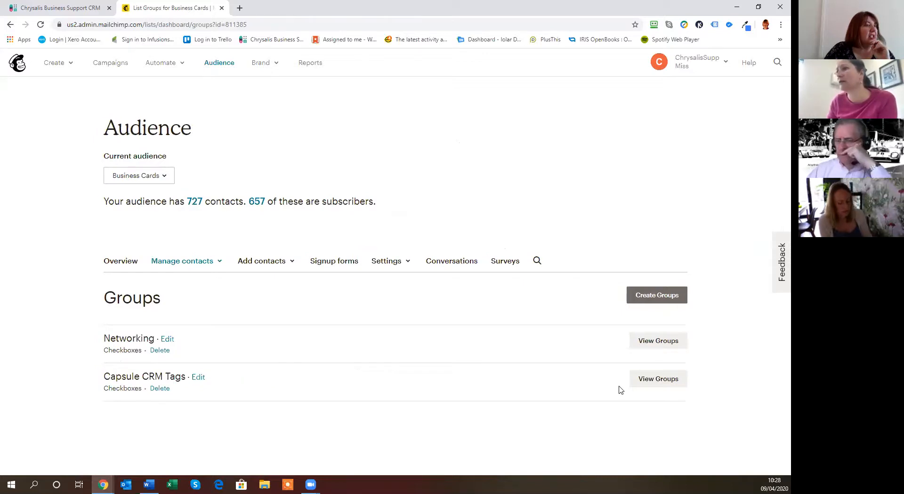
pyautogui.click(659, 382)
pyautogui.scroll(-2, 389, 325)
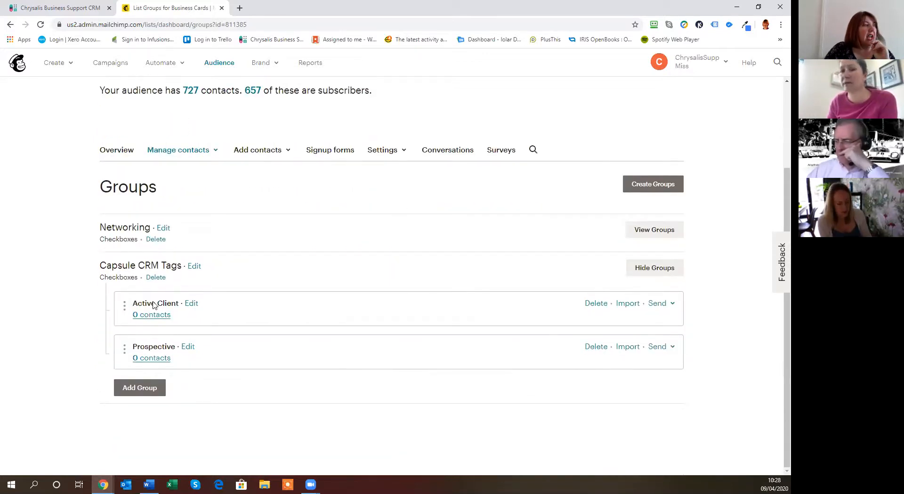
# Add a group named Accountants to the Capsule CRM Tags category and save it.
pyautogui.click(146, 390)
pyautogui.scroll(-1, 256, 369)
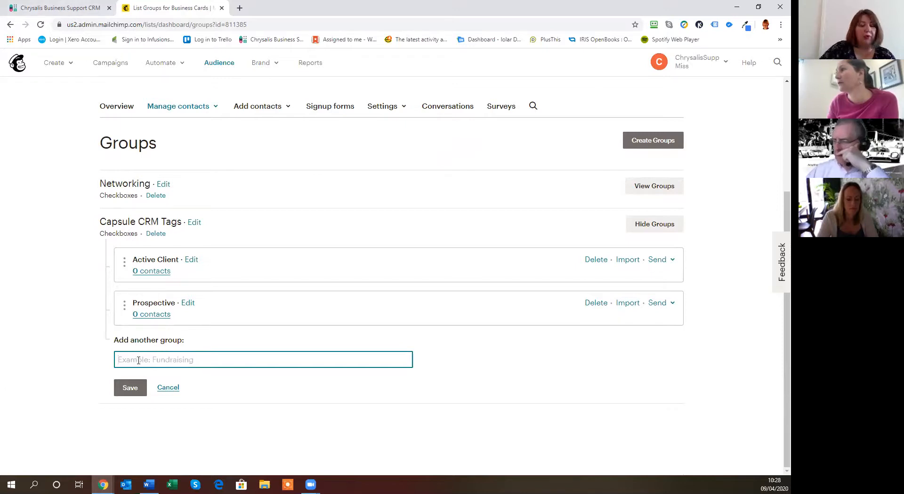
pyautogui.write('A')
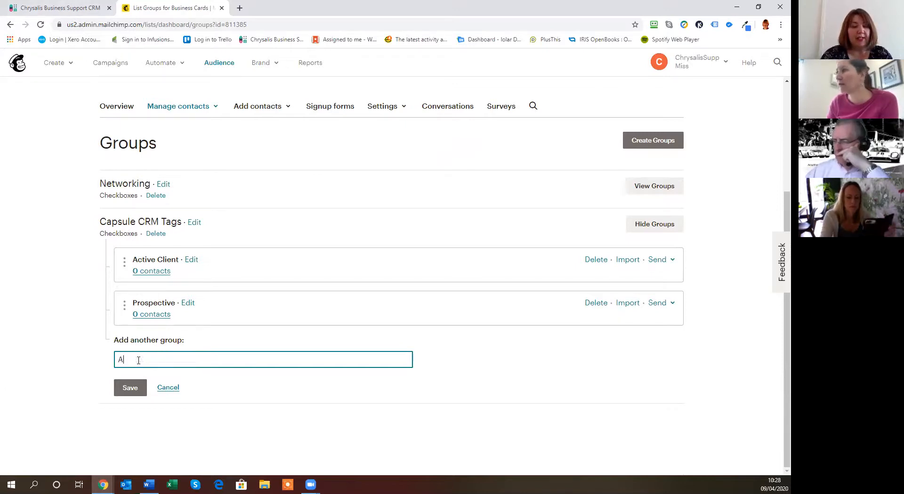
pyautogui.write('ccountants')
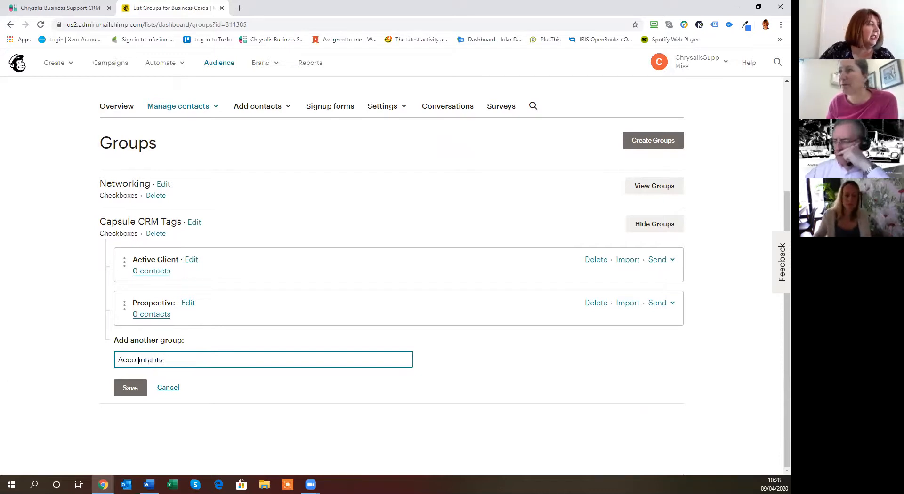
pyautogui.click(132, 388)
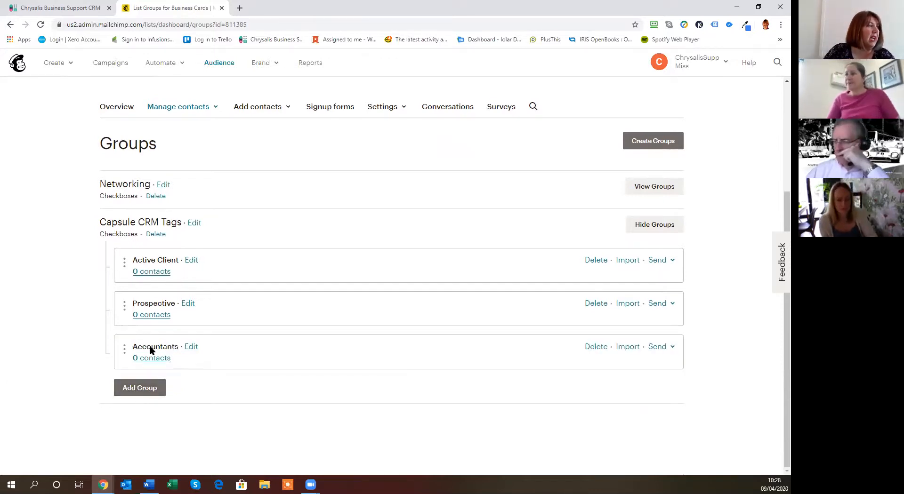
# Add a group named Sterling Networks to the Capsule CRM Tags category and save it.
pyautogui.click(136, 388)
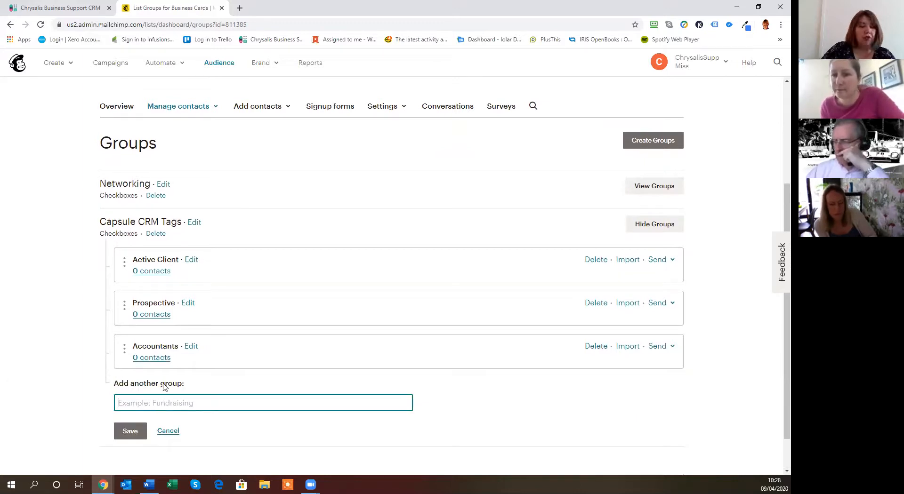
pyautogui.write('Sterlin')
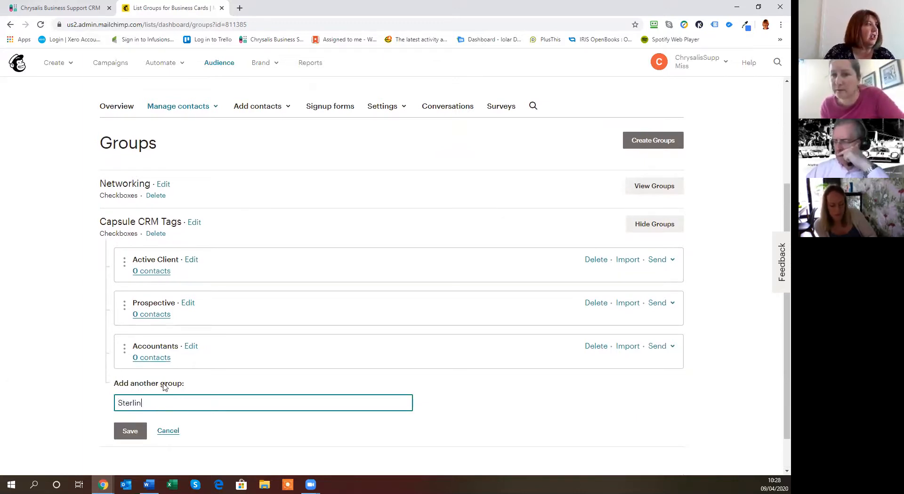
pyautogui.write('g Networks')
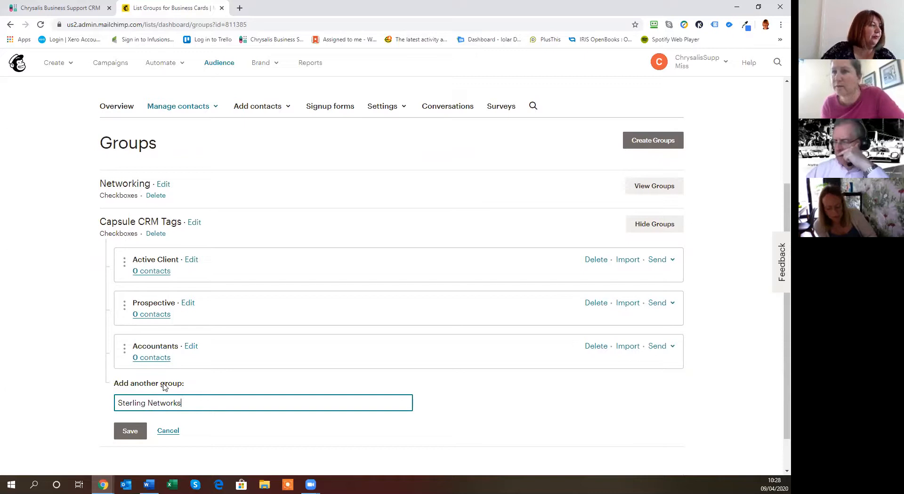
pyautogui.click(131, 430)
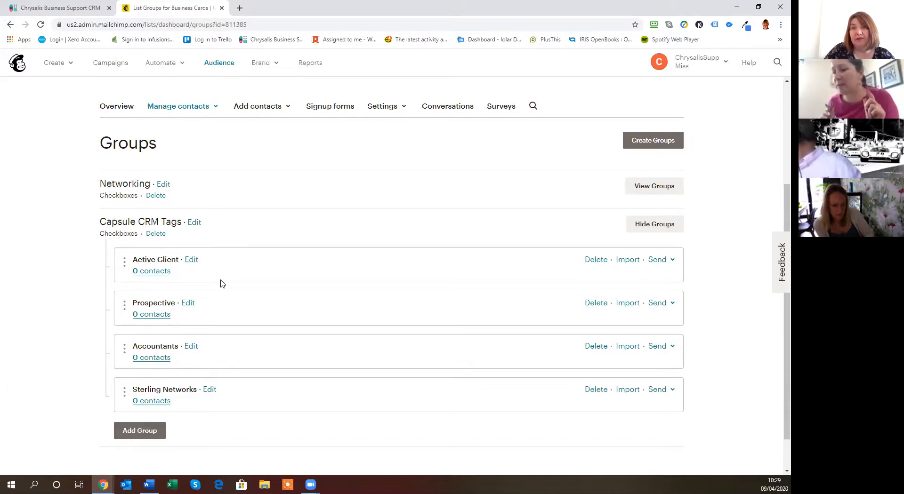
pyautogui.click(187, 109)
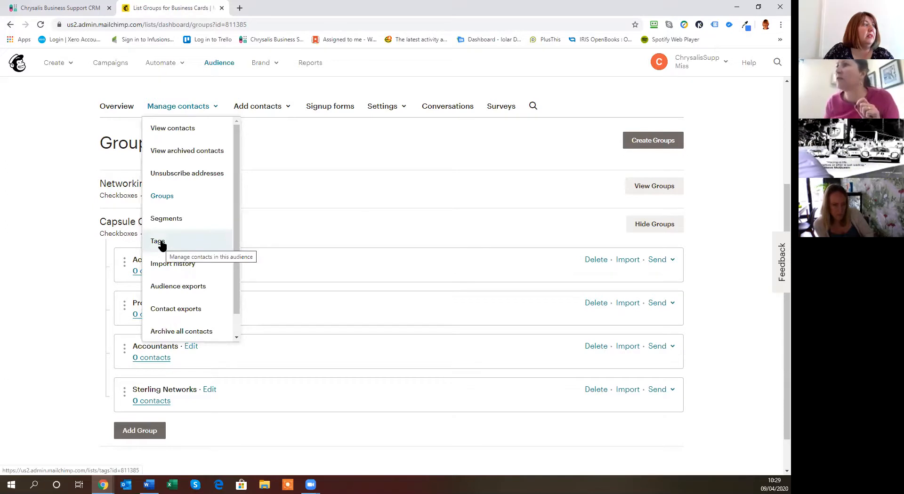
pyautogui.click(254, 153)
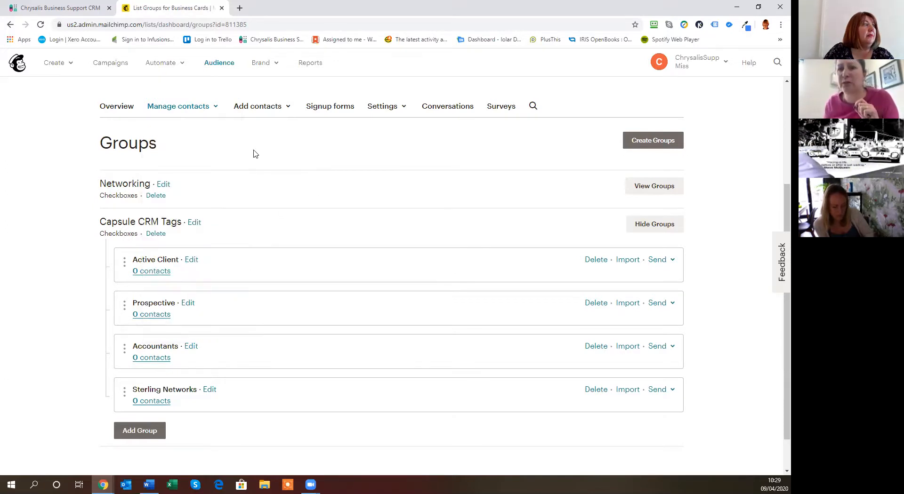
pyautogui.click(174, 112)
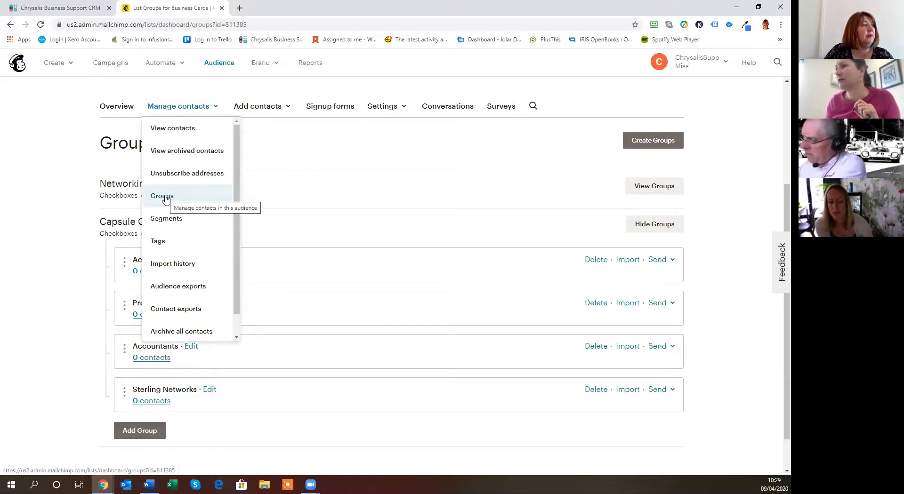
pyautogui.click(301, 236)
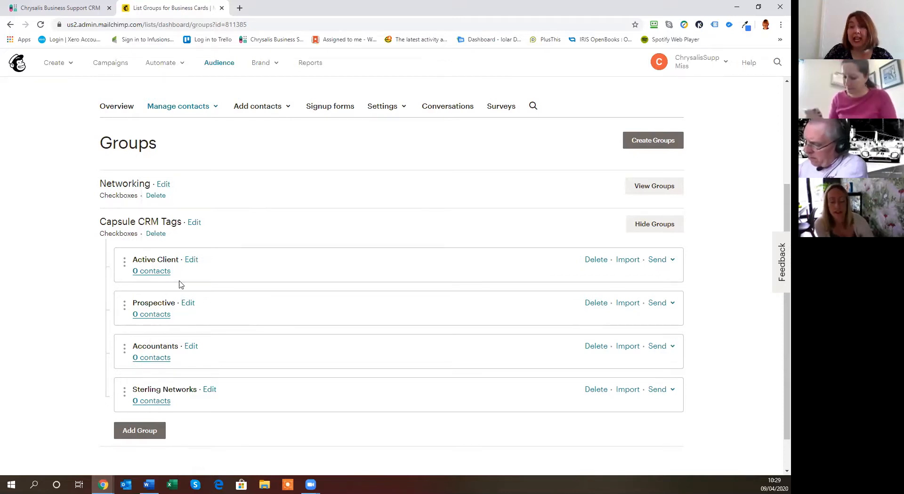
# Switch back to Capsule CRM and open Tags and DataTags in the account settings.
pyautogui.click(75, 7)
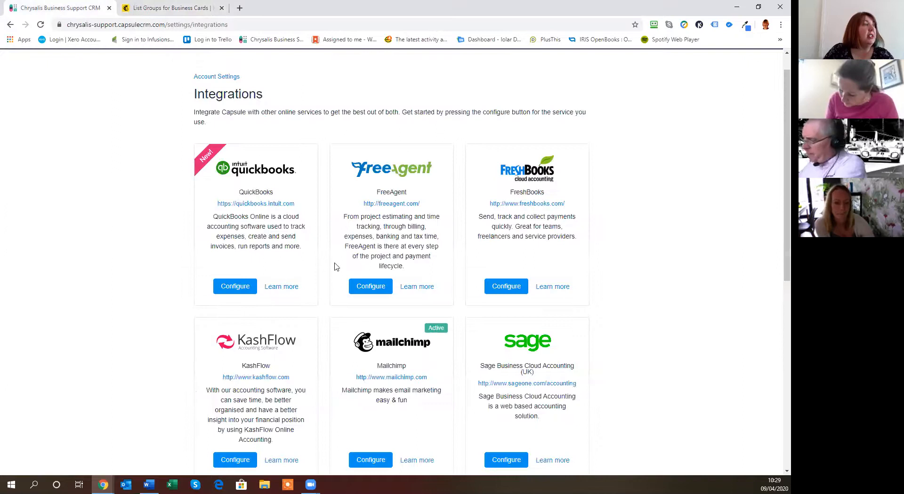
pyautogui.scroll(1, 224, 93)
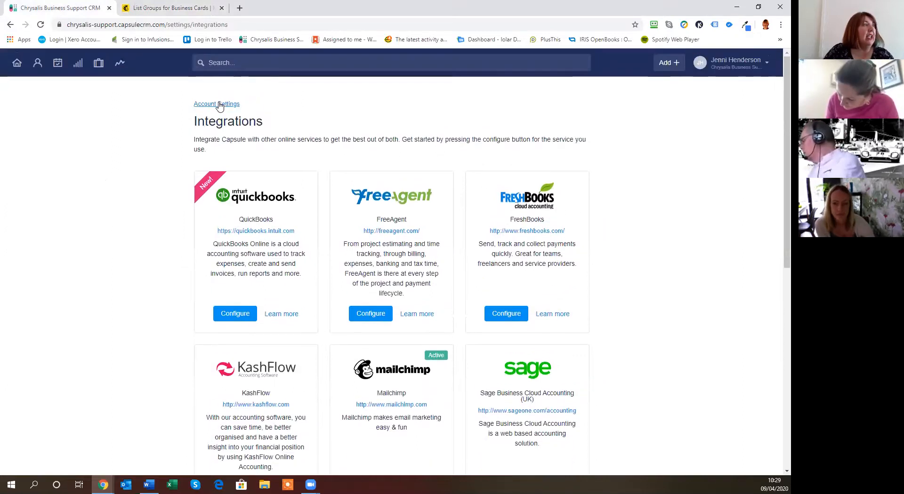
pyautogui.click(220, 105)
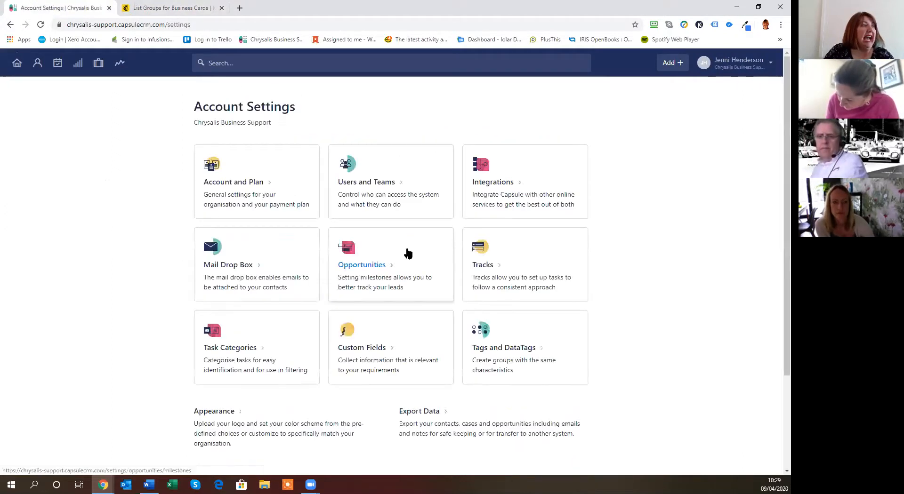
pyautogui.click(469, 352)
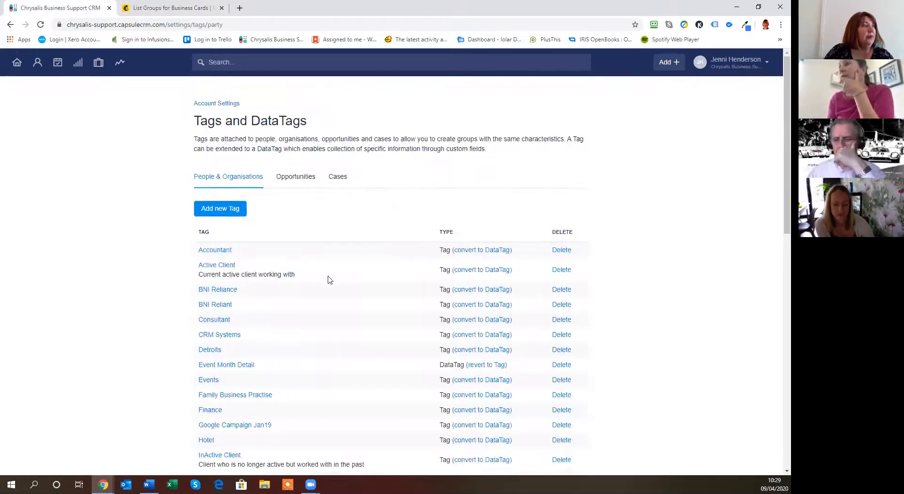
# Copy the tag name Family Business Practise from the Capsule CRM tag list and switch back to Mailchimp.
pyautogui.scroll(-1, 324, 277)
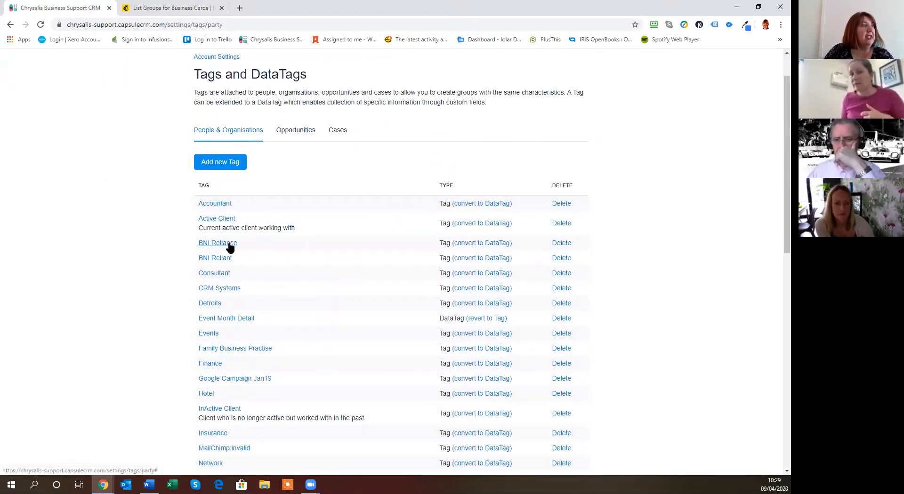
pyautogui.scroll(-2, 204, 295)
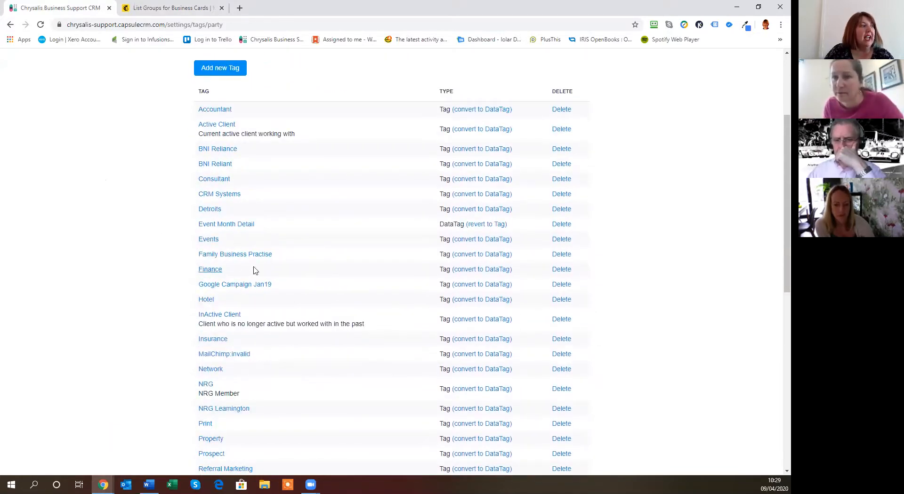
pyautogui.moveTo(278, 253); pyautogui.dragTo(197, 262)
pyautogui.hotkey('ctrl', 'c')
pyautogui.click(158, 8)
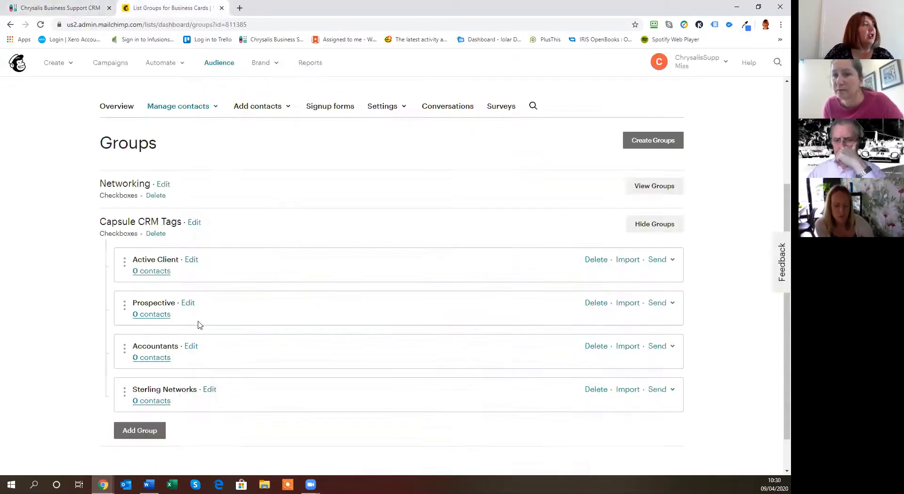
# Add a group named Family Business Practise to the Capsule CRM Tags category and save it.
pyautogui.click(134, 430)
pyautogui.scroll(-2, 196, 413)
pyautogui.hotkey('ctrl', 'v')
pyautogui.click(128, 386)
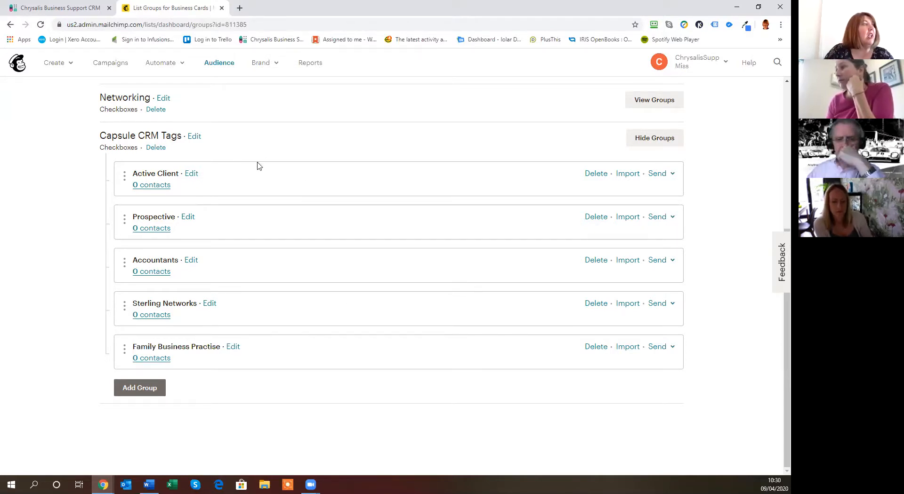
# Go to the campaigns and open the Newsletter Update draft from the past month for editing.
pyautogui.scroll(5, 257, 165)
pyautogui.click(113, 67)
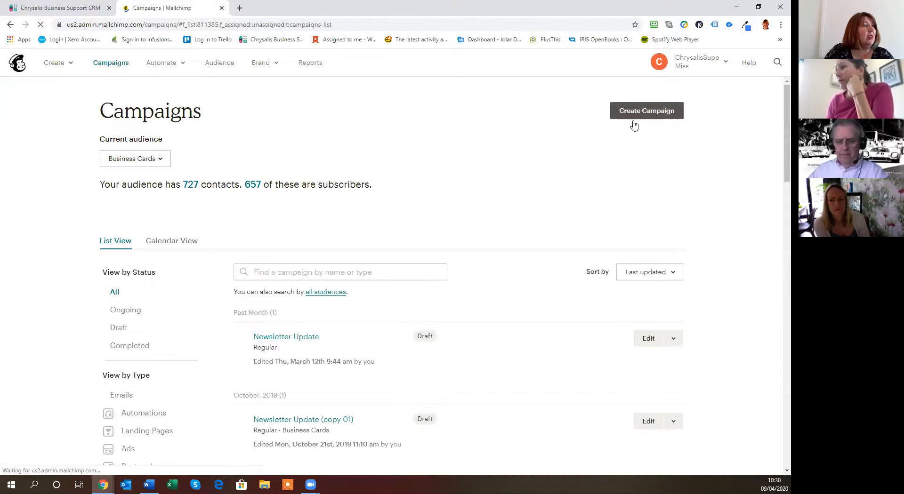
pyautogui.click(648, 339)
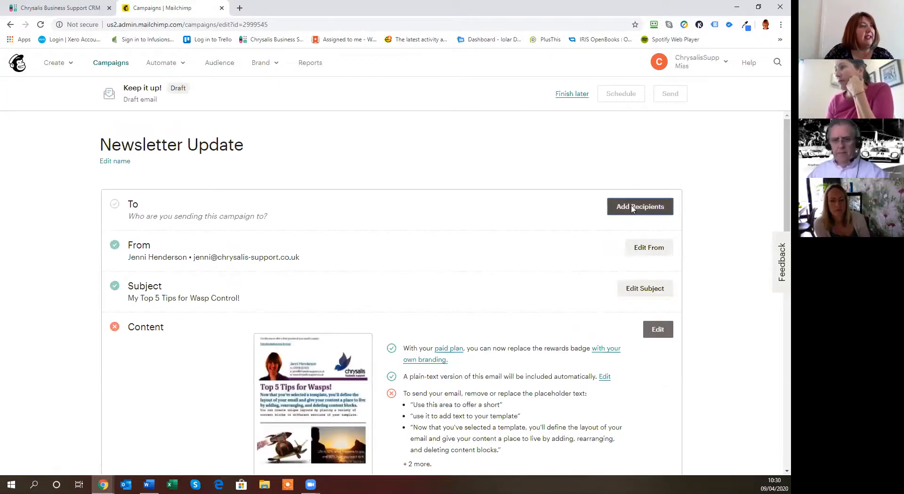
# Start adding recipients to the campaign and choose the Business Cards audience.
pyautogui.click(632, 207)
pyautogui.click(295, 251)
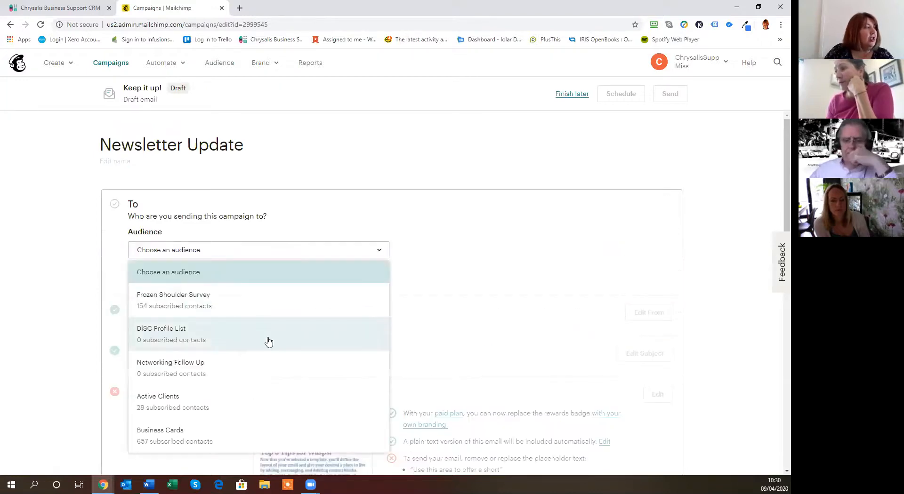
pyautogui.click(190, 433)
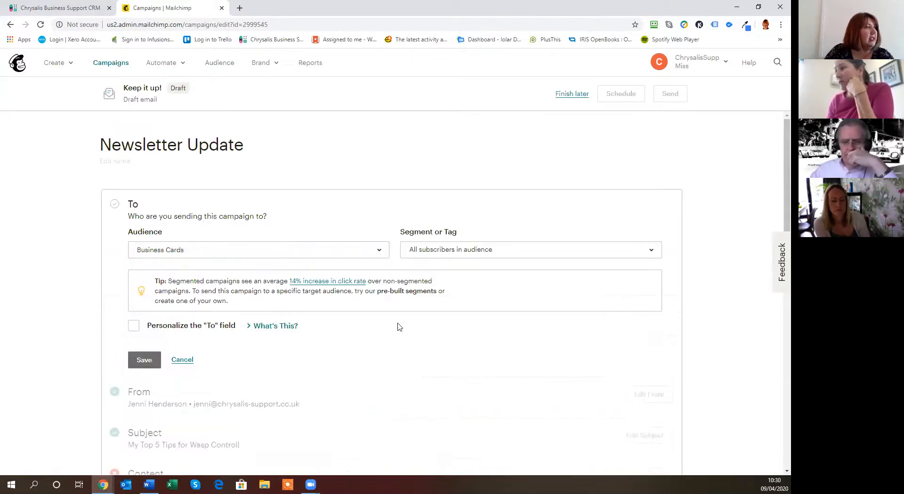
# Look through the segment options for the recipients and choose Group or new segment.
pyautogui.click(468, 251)
pyautogui.scroll(-2, 496, 355)
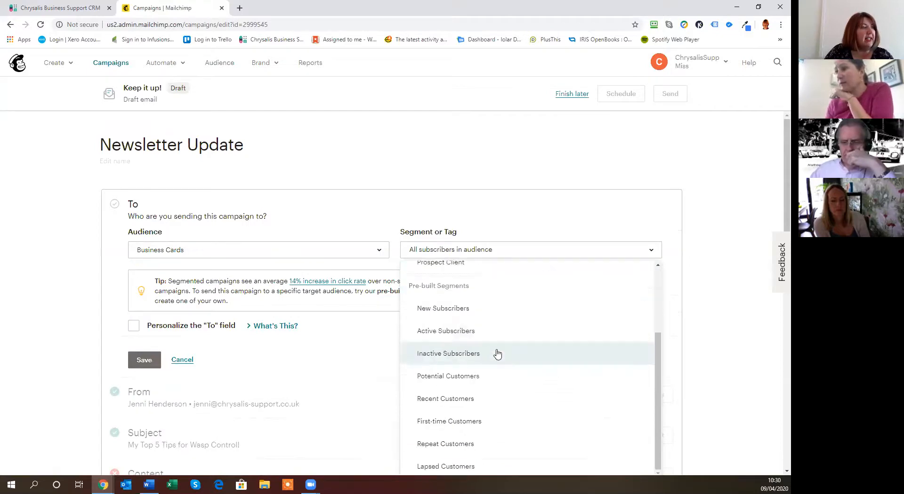
pyautogui.scroll(2, 508, 358)
pyautogui.click(450, 296)
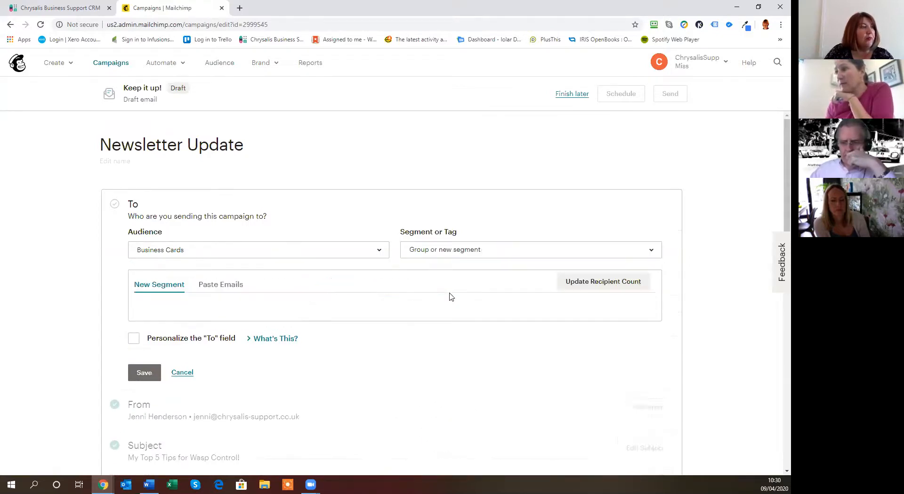
# Define the segment condition as Capsule CRM Tags, all of, Active Client, and save the recipients.
pyautogui.scroll(-3, 232, 238)
pyautogui.click(239, 210)
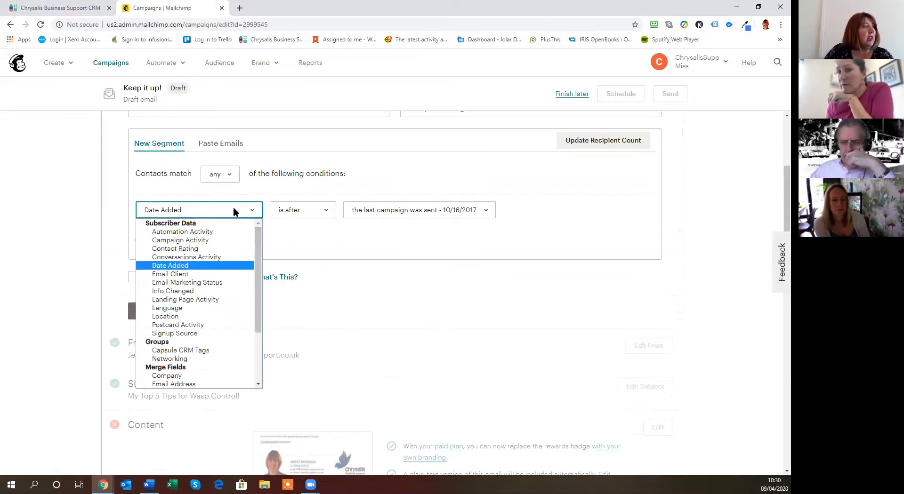
pyautogui.click(198, 351)
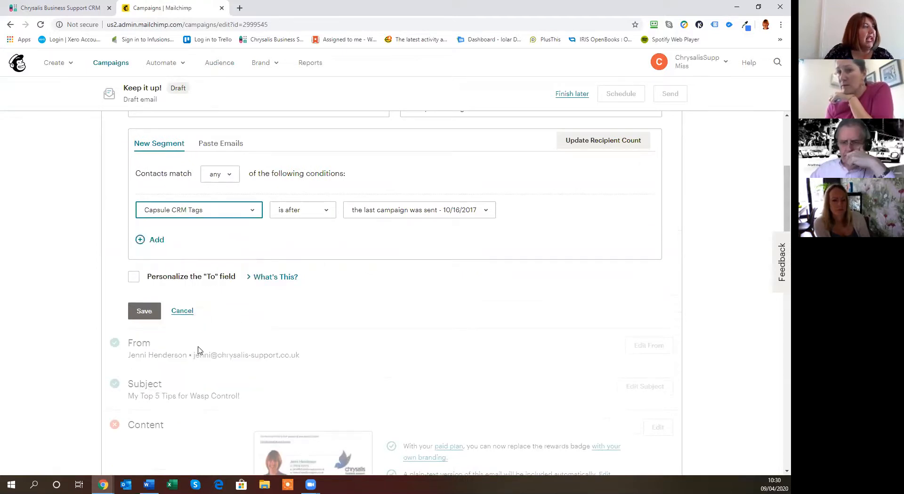
pyautogui.click(314, 212)
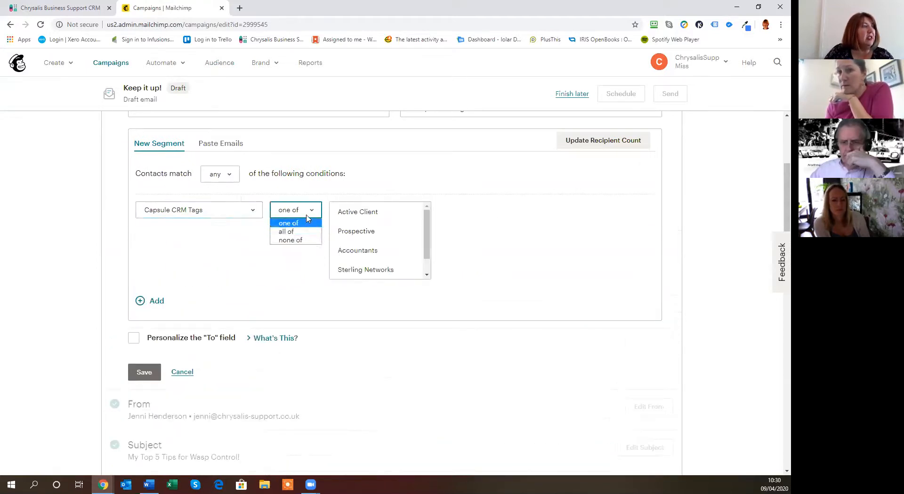
pyautogui.click(303, 230)
pyautogui.click(361, 215)
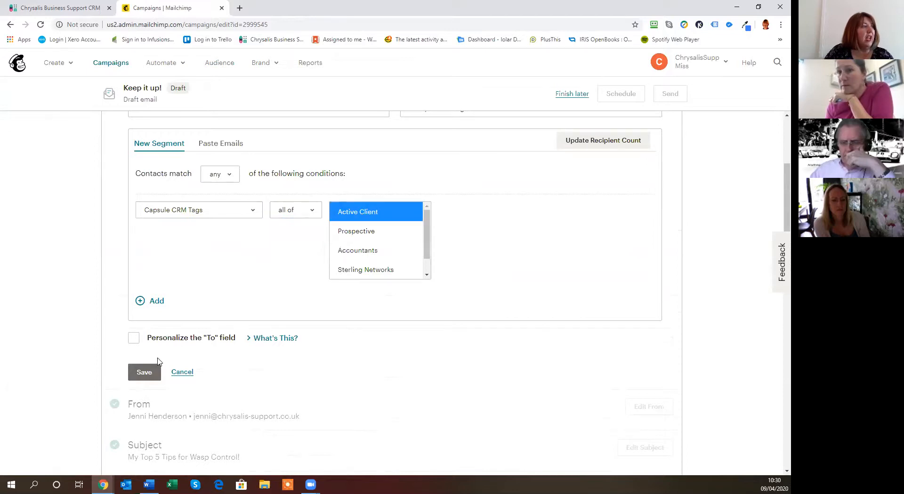
pyautogui.click(151, 373)
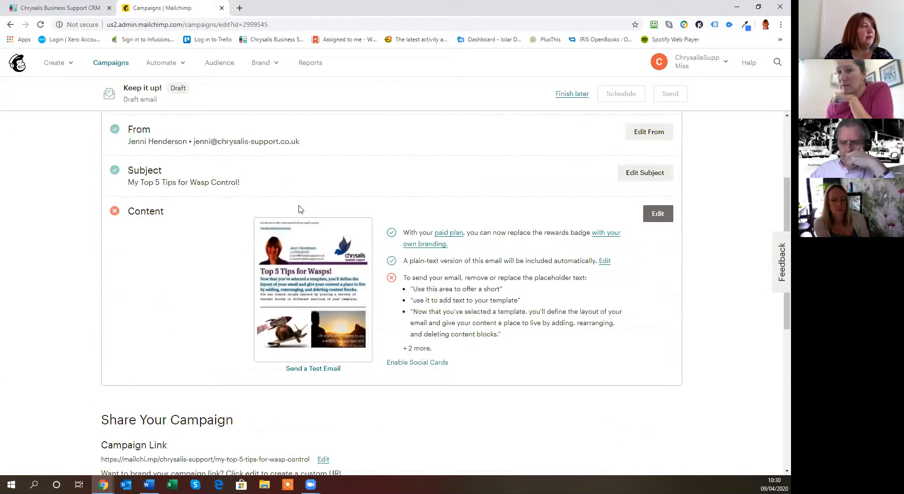
# Reopen the campaign's recipient settings and review the segment condition, its group list and the chosen audience.
pyautogui.scroll(3, 299, 209)
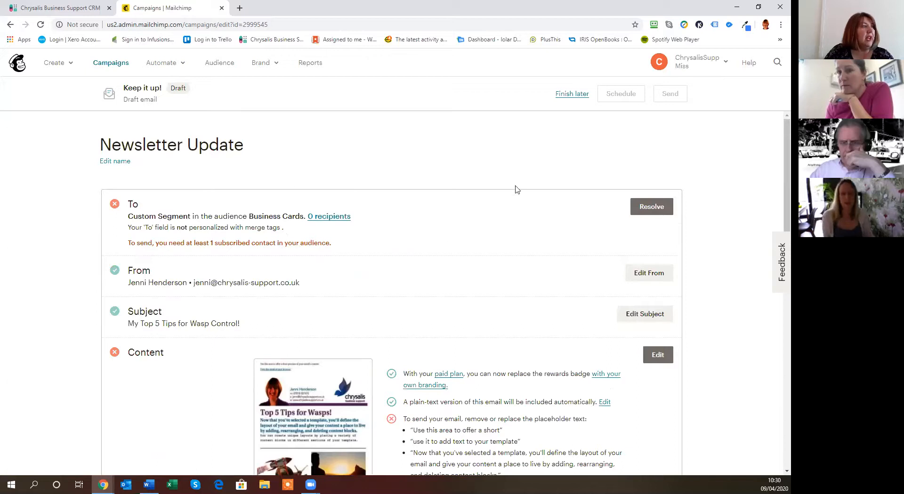
pyautogui.click(643, 209)
pyautogui.scroll(-1, 504, 272)
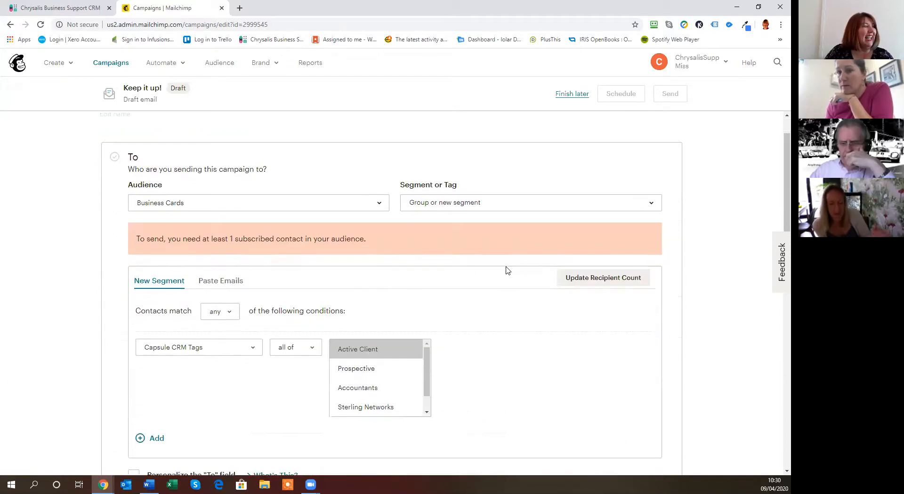
pyautogui.scroll(-2, 507, 270)
pyautogui.moveTo(428, 283); pyautogui.dragTo(474, 274)
pyautogui.scroll(1, 490, 272)
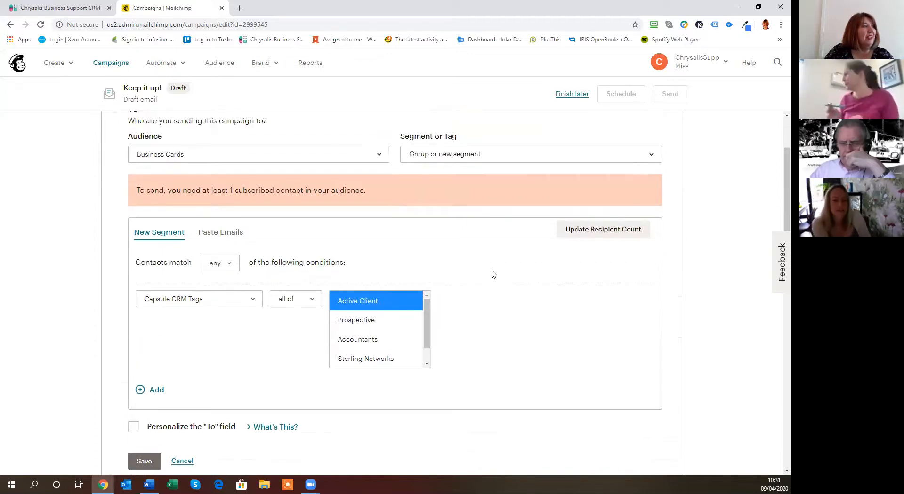
pyautogui.click(358, 159)
pyautogui.click(359, 158)
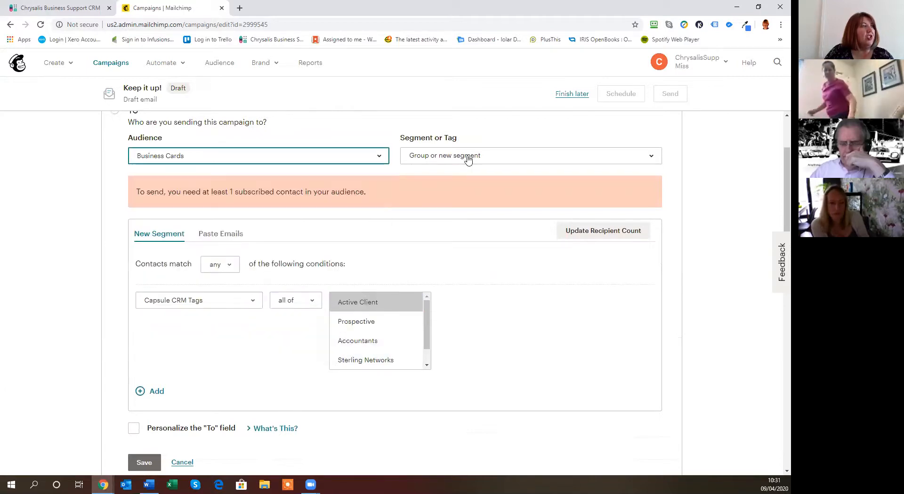
# Reset the recipient segment by switching to All subscribers in audience and back to Group or new segment.
pyautogui.click(468, 159)
pyautogui.click(454, 179)
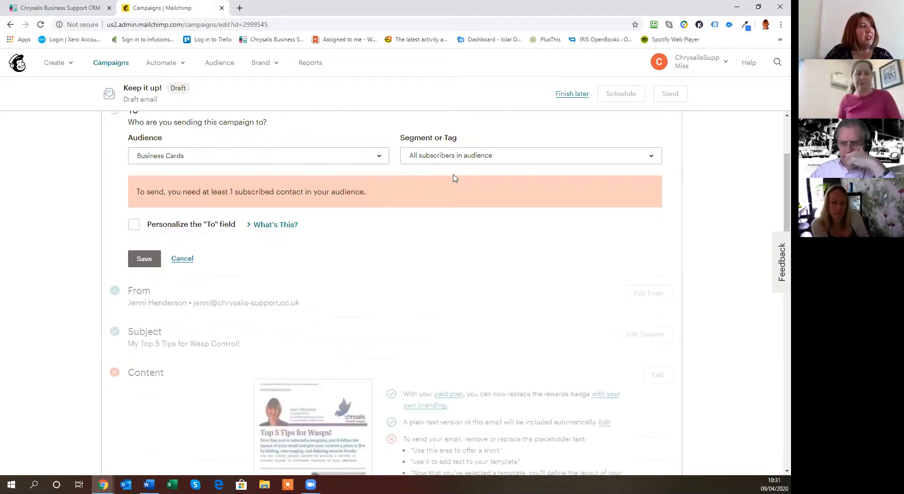
pyautogui.click(454, 157)
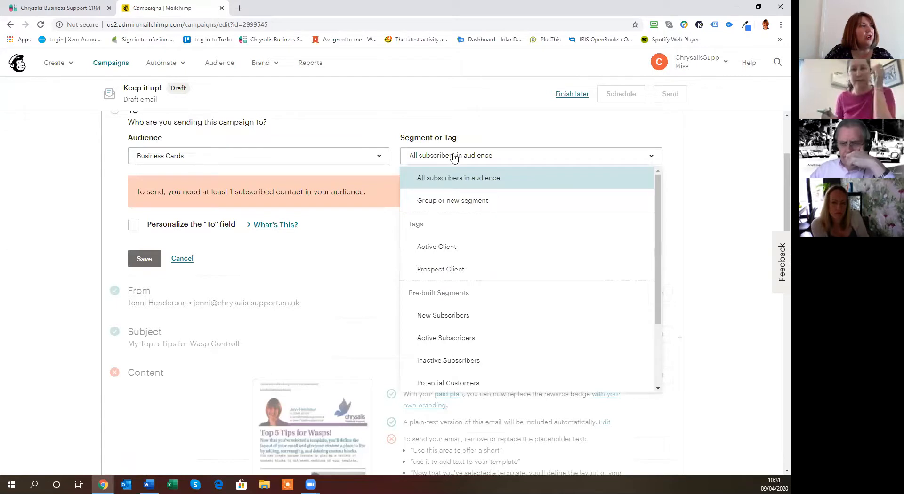
pyautogui.click(446, 202)
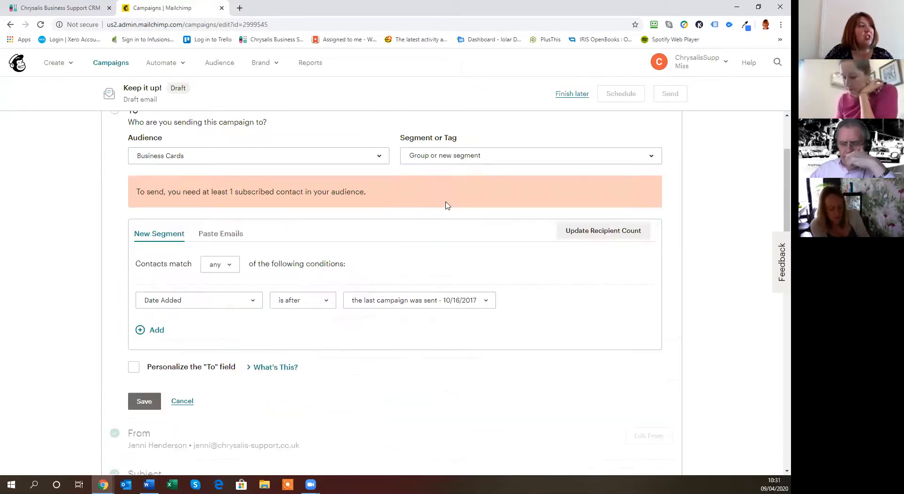
# Set the segment condition to Capsule CRM Tags, all of, with both Active Client and Accountants selected.
pyautogui.click(167, 304)
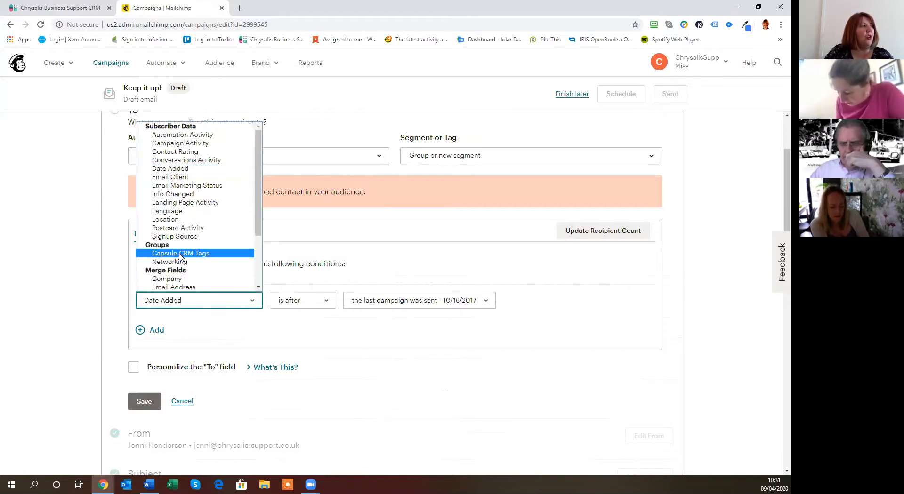
pyautogui.click(180, 255)
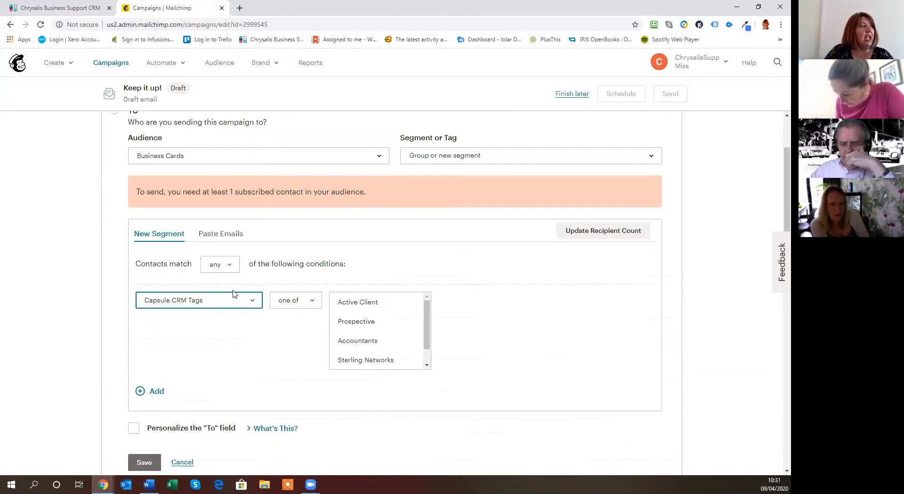
pyautogui.click(304, 305)
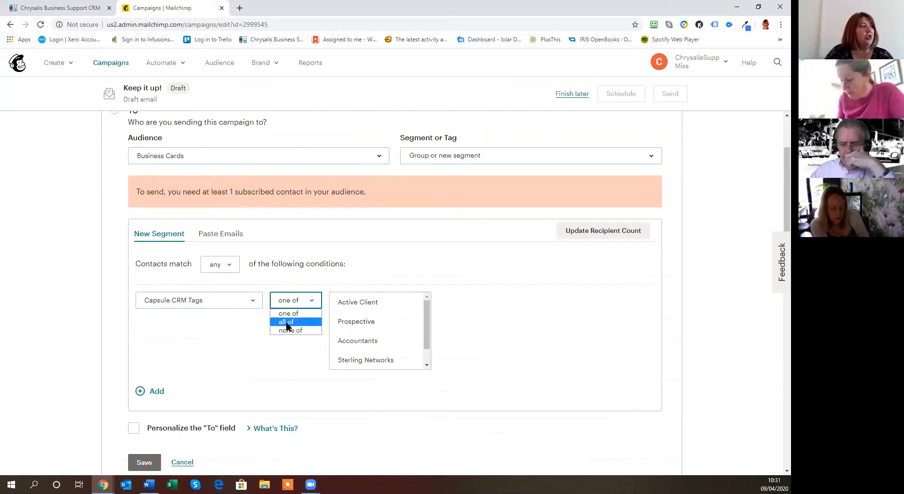
pyautogui.click(286, 322)
pyautogui.click(347, 305)
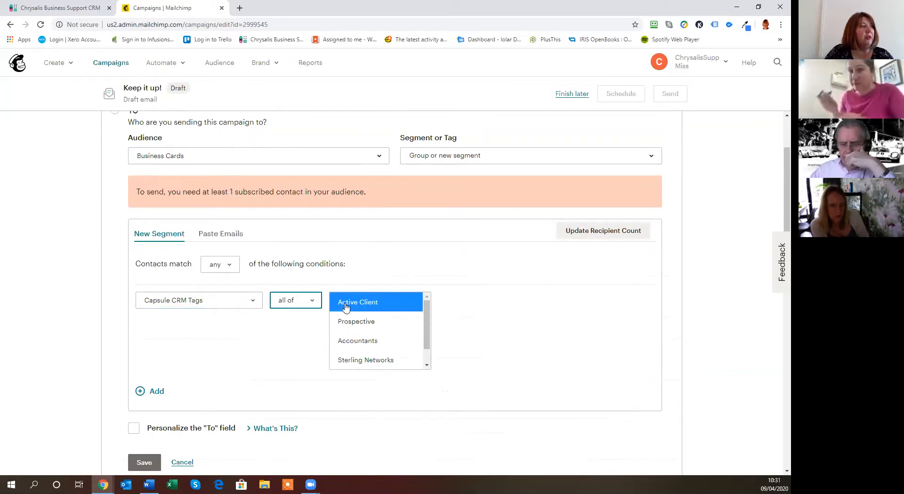
pyautogui.keyDown('ctrl'); pyautogui.click(358, 343); pyautogui.keyUp('ctrl')
pyautogui.moveTo(427, 348); pyautogui.dragTo(429, 324)
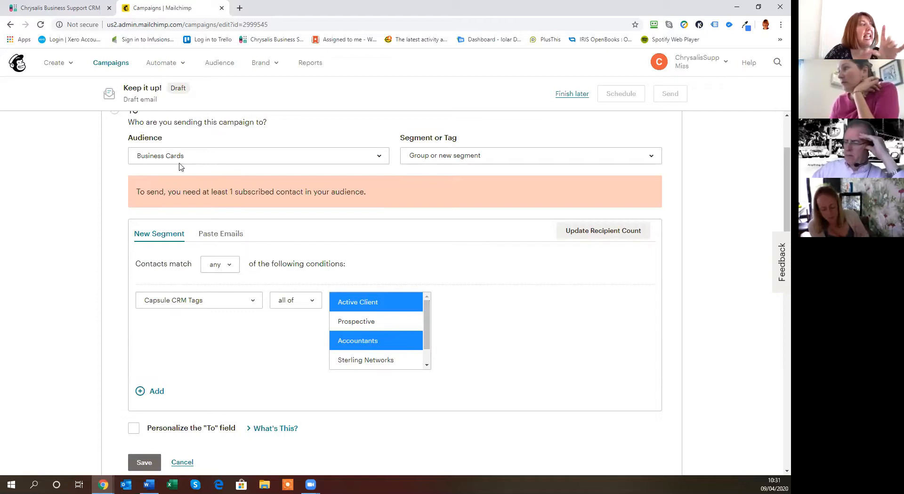
# Examine the available audiences and the segment and tag options, keeping Business Cards and Group or new segment.
pyautogui.click(207, 161)
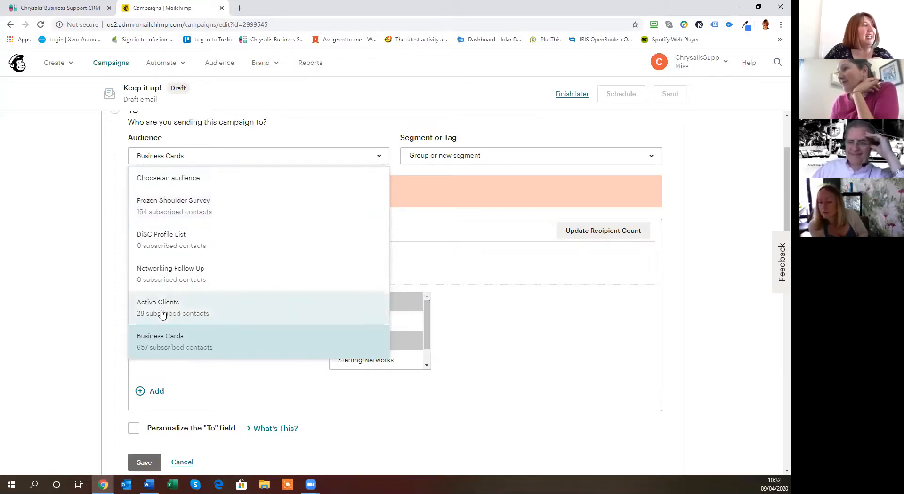
pyautogui.click(161, 343)
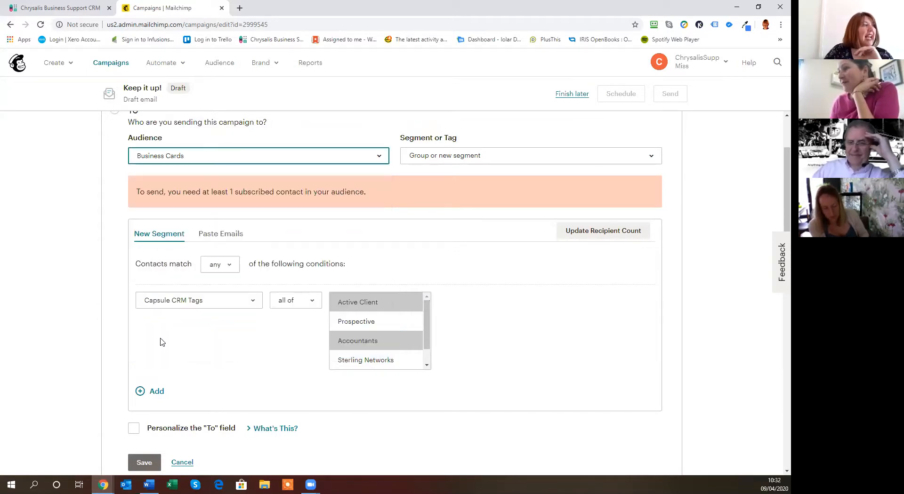
pyautogui.click(442, 160)
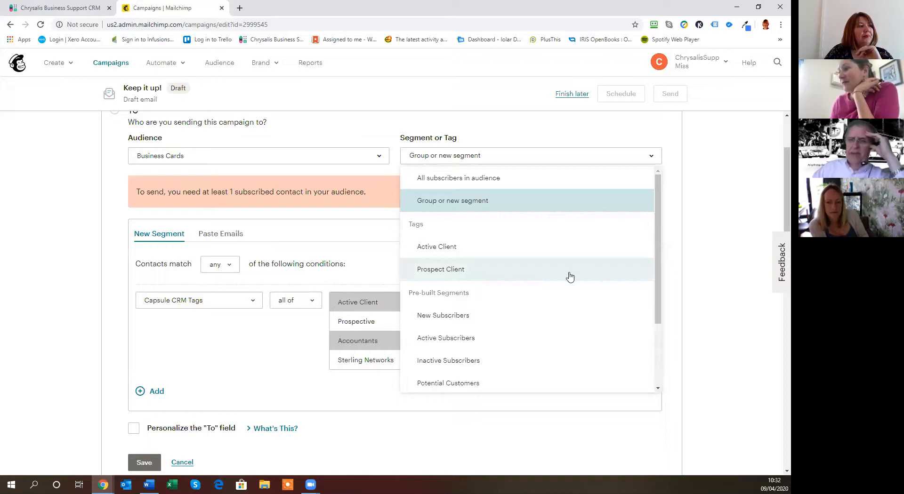
pyautogui.scroll(-2, 570, 276)
pyautogui.scroll(2, 612, 268)
pyautogui.click(725, 249)
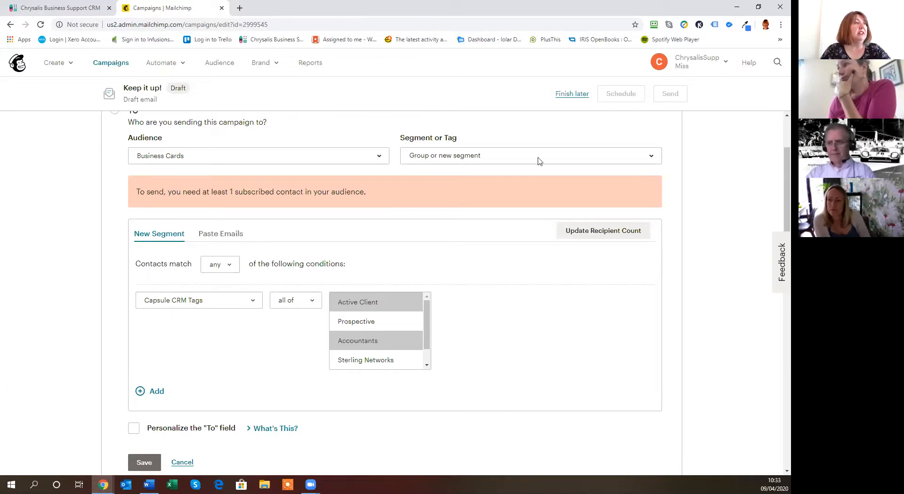
pyautogui.scroll(-2, 521, 259)
pyautogui.scroll(-2, 522, 256)
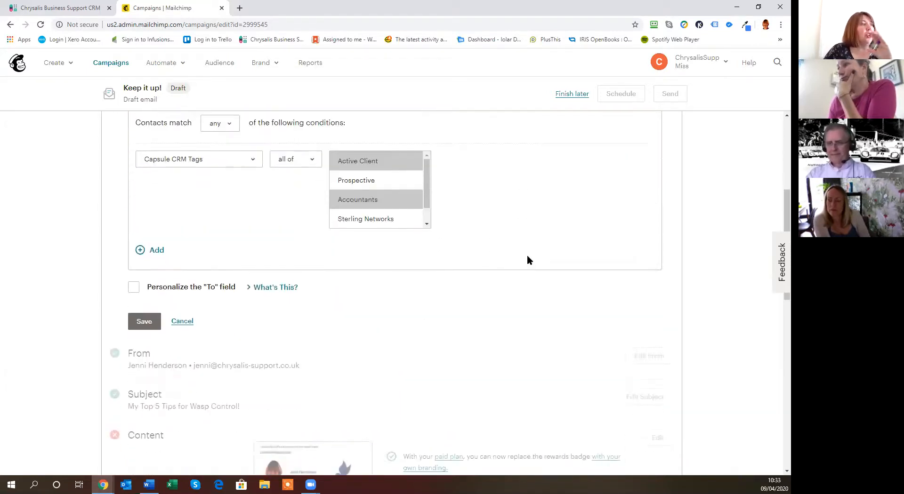
pyautogui.scroll(5, 515, 258)
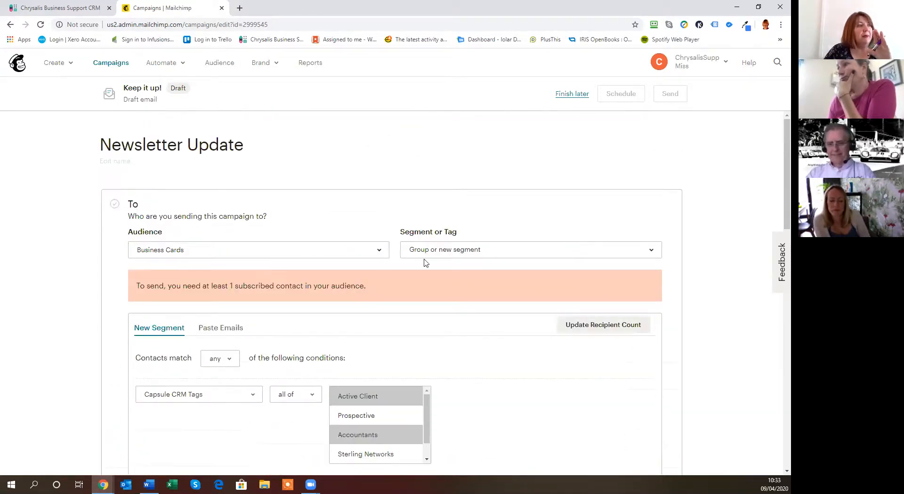
pyautogui.scroll(-3, 465, 295)
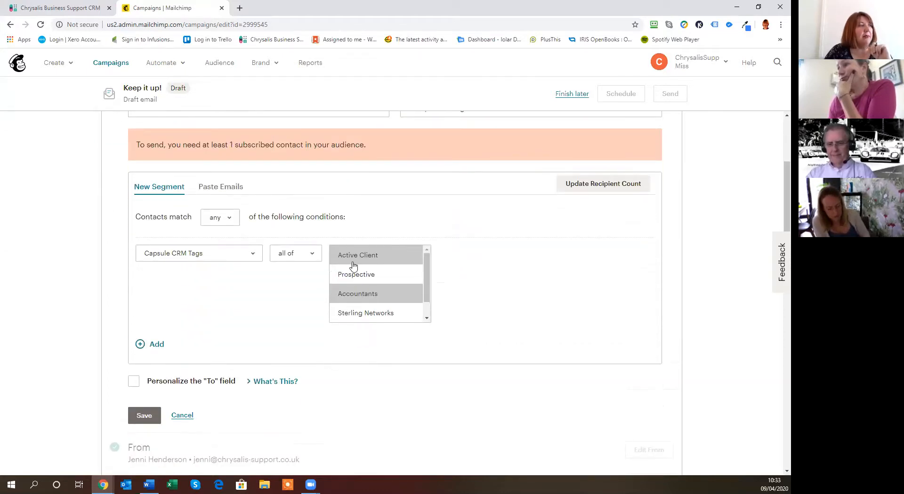
pyautogui.scroll(-1, 482, 289)
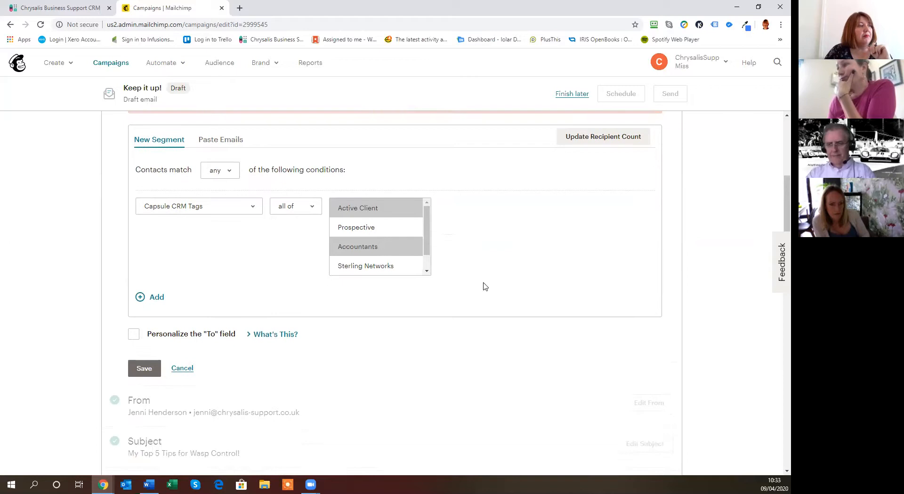
# Switch to Capsule CRM and open the recently viewed contact who works at Business Doctor.
pyautogui.scroll(4, 471, 278)
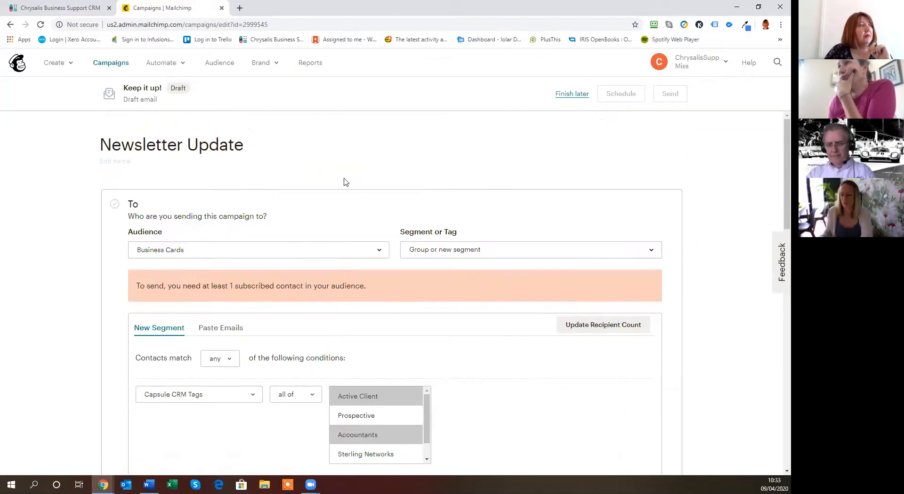
pyautogui.click(60, 8)
pyautogui.scroll(3, 331, 197)
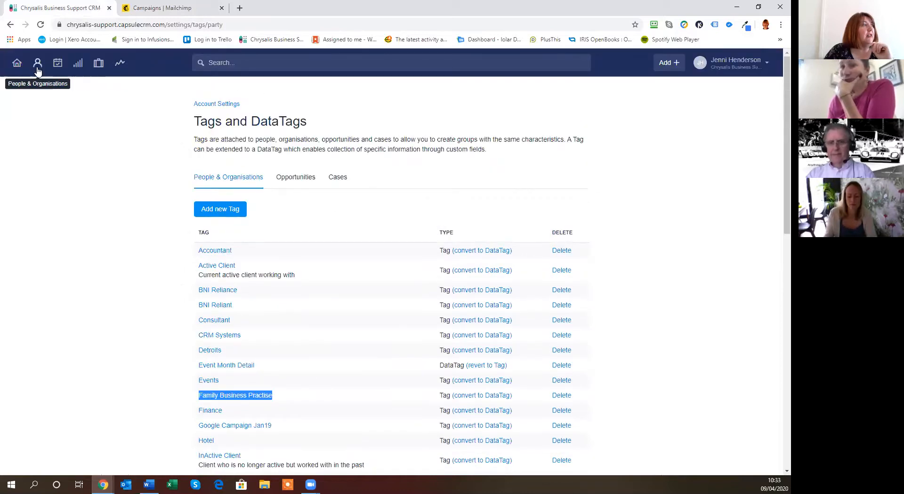
pyautogui.click(256, 62)
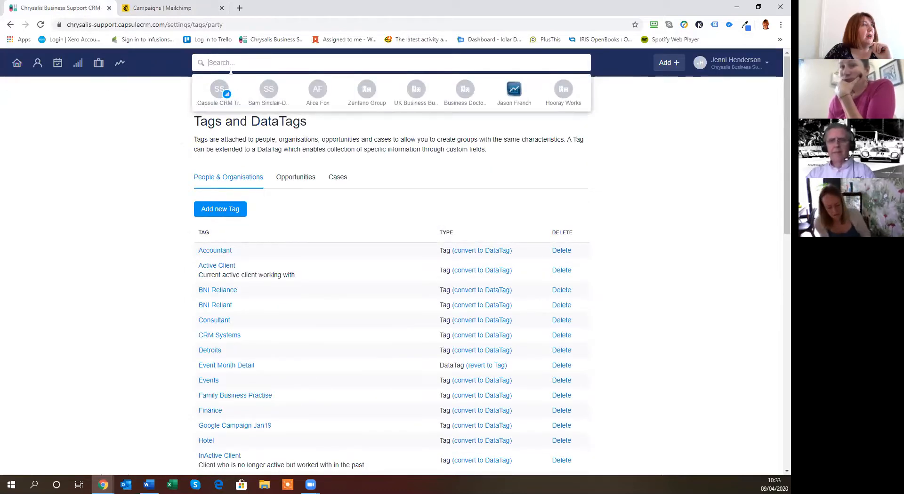
pyautogui.click(512, 98)
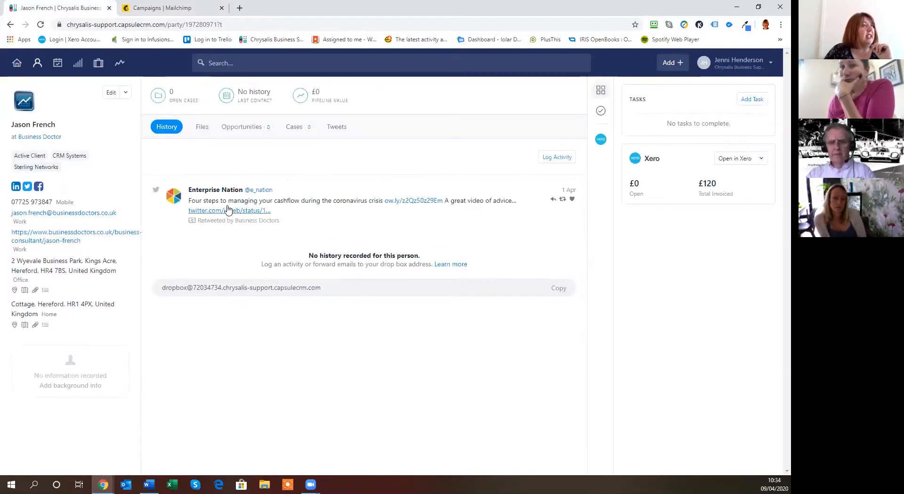
# Review the Mailchimp mailing lists available for the contact, leaving the list memberships as they are.
pyautogui.click(126, 93)
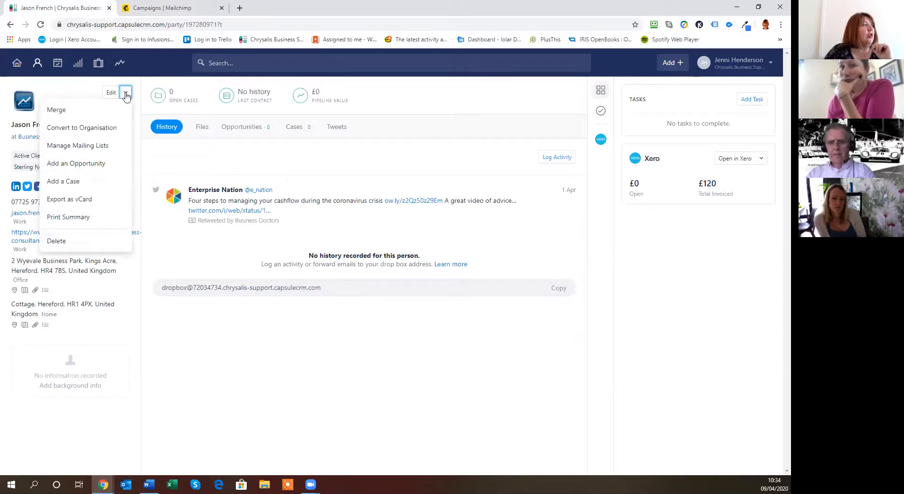
pyautogui.click(79, 149)
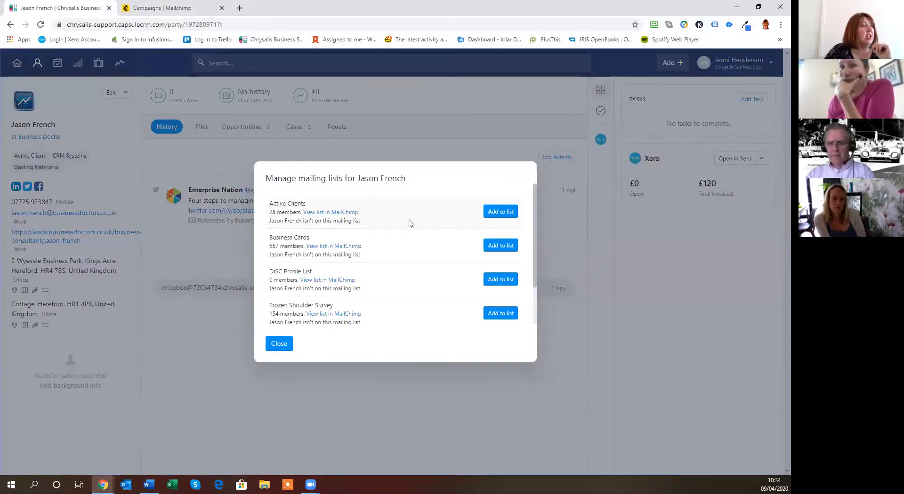
pyautogui.scroll(-1, 454, 258)
pyautogui.scroll(1, 453, 259)
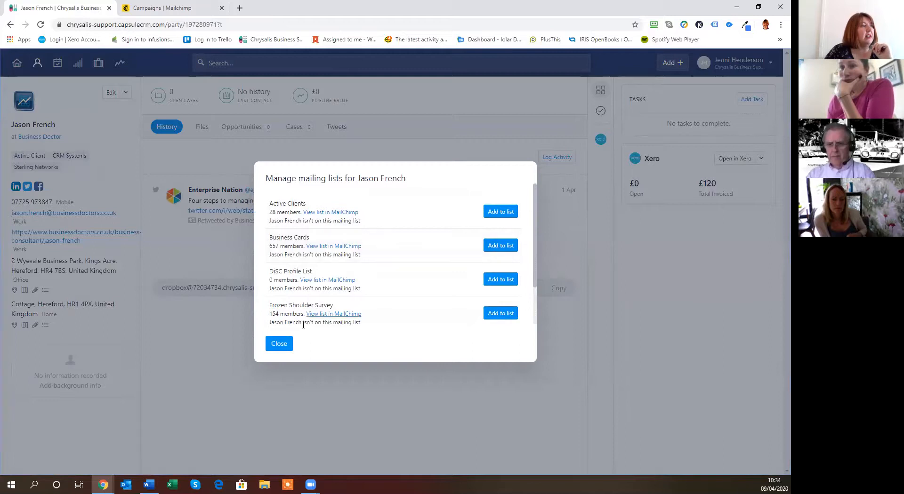
pyautogui.click(278, 343)
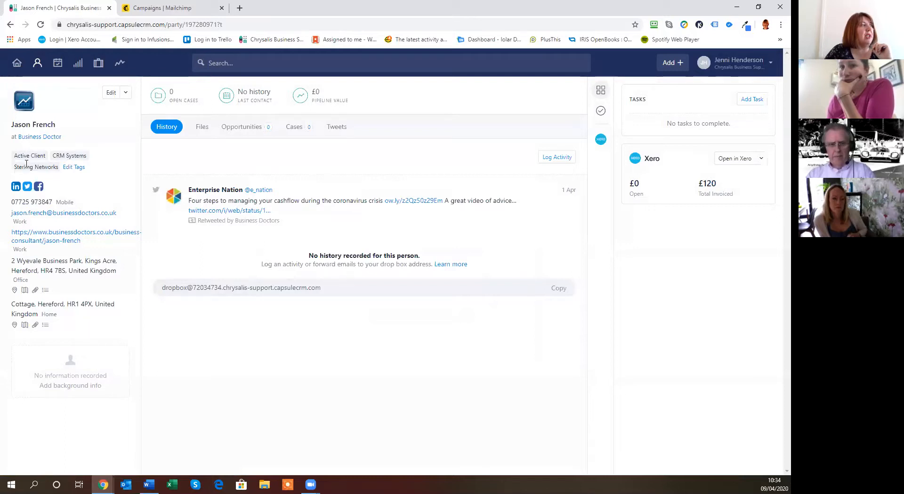
# Add the contact to the Business Cards mailing list, mapping the Company merge field to Organisation Name.
pyautogui.click(126, 93)
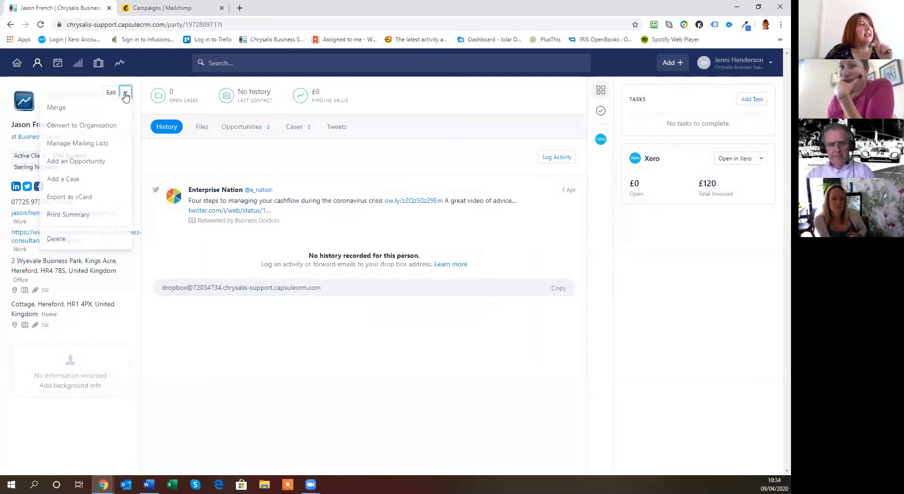
pyautogui.click(61, 147)
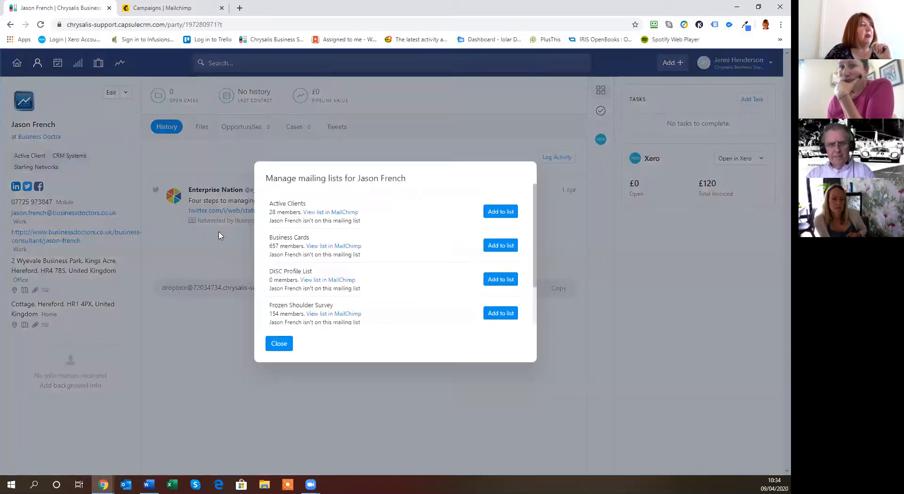
pyautogui.click(497, 247)
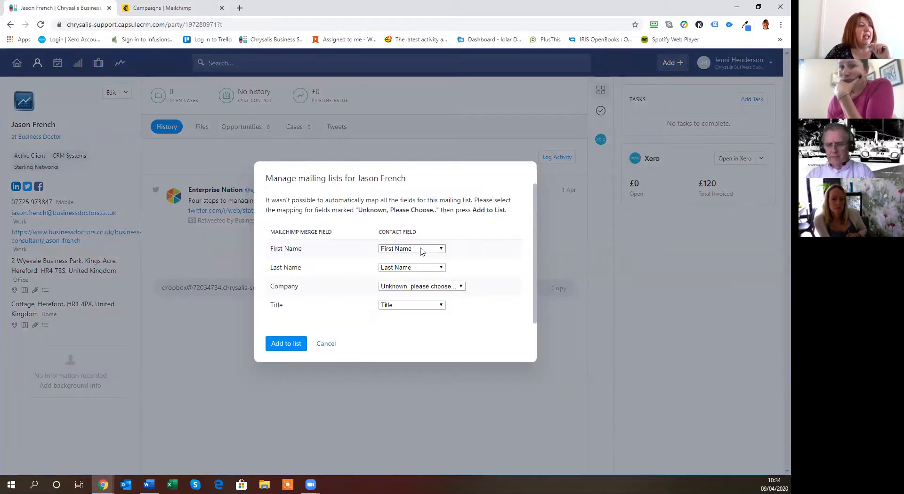
pyautogui.click(419, 286)
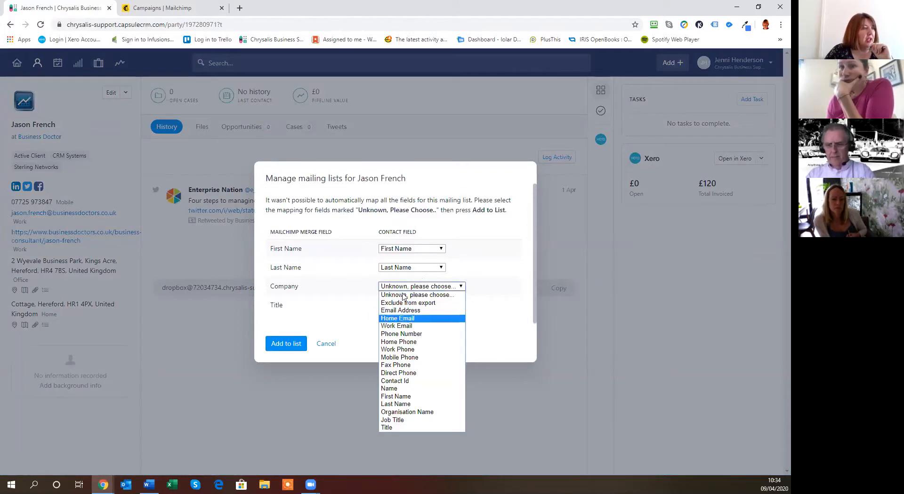
pyautogui.click(408, 412)
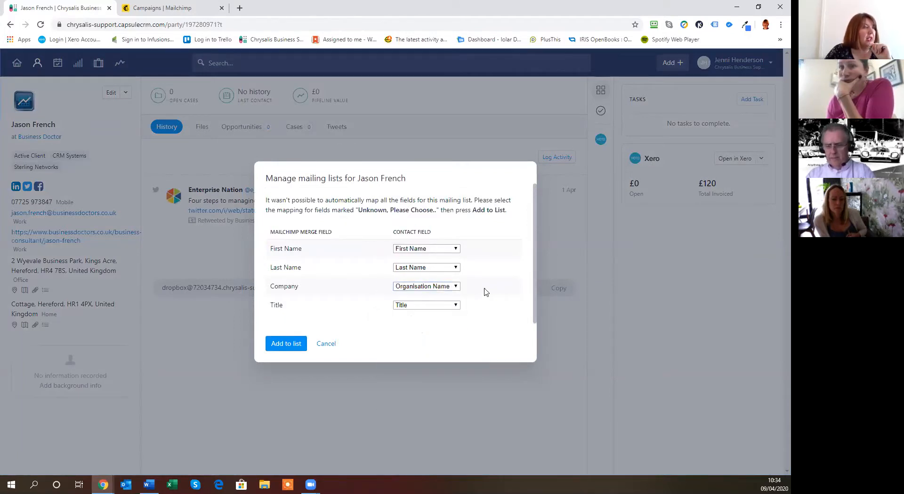
pyautogui.click(286, 345)
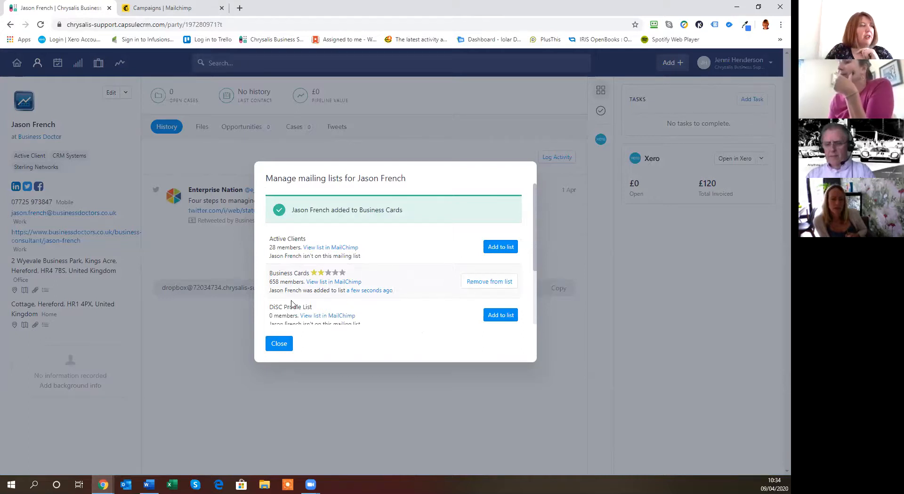
pyautogui.click(279, 345)
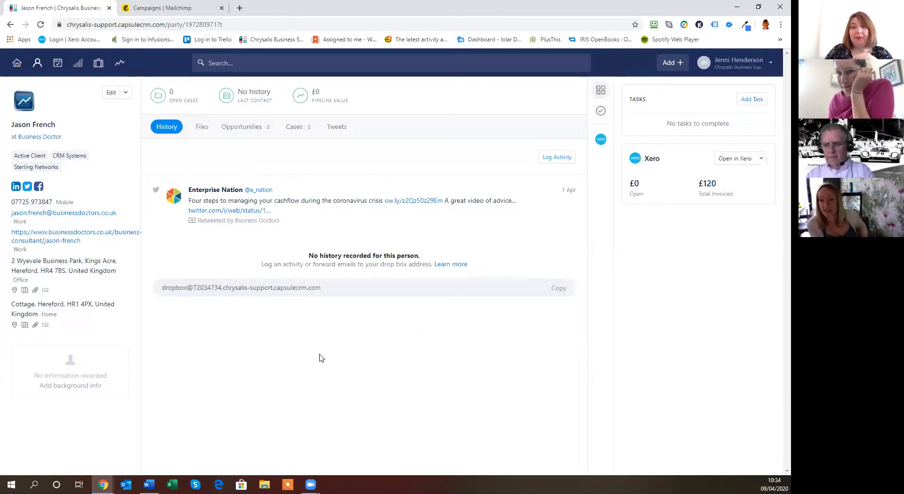
pyautogui.click(126, 93)
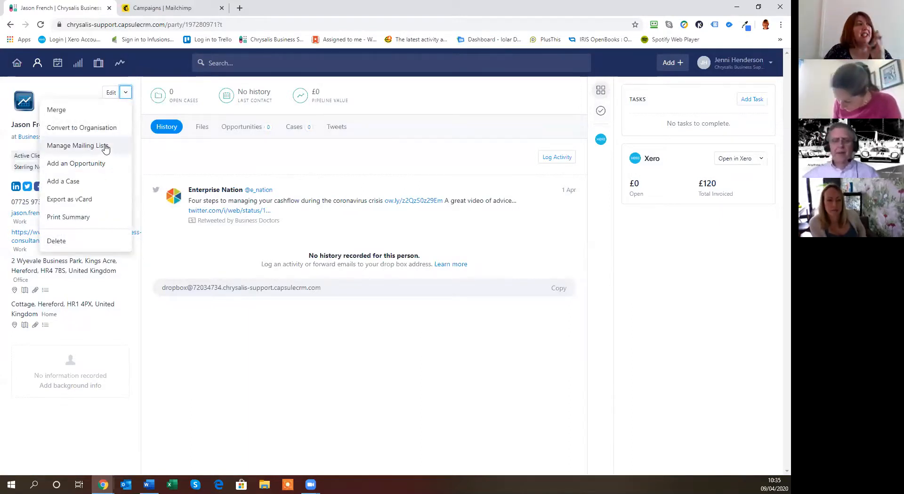
pyautogui.click(222, 259)
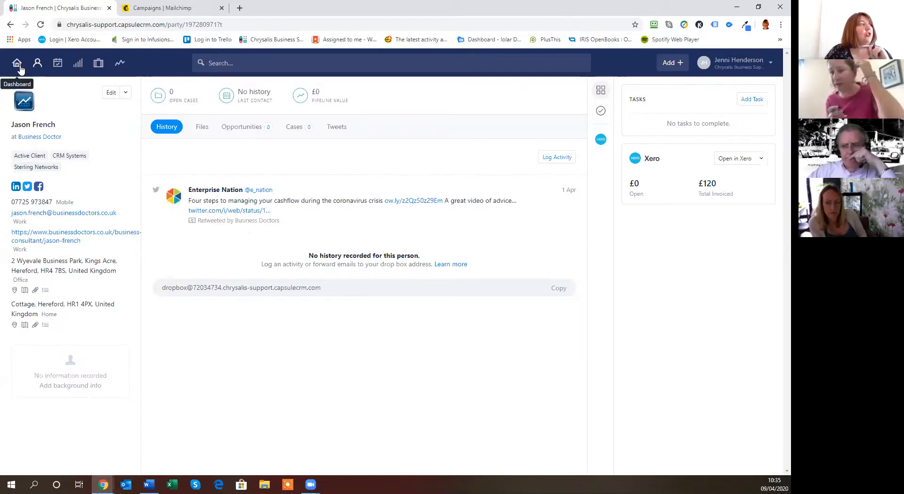
# Filter the People & Organisations list by the Accountant tag.
pyautogui.click(36, 67)
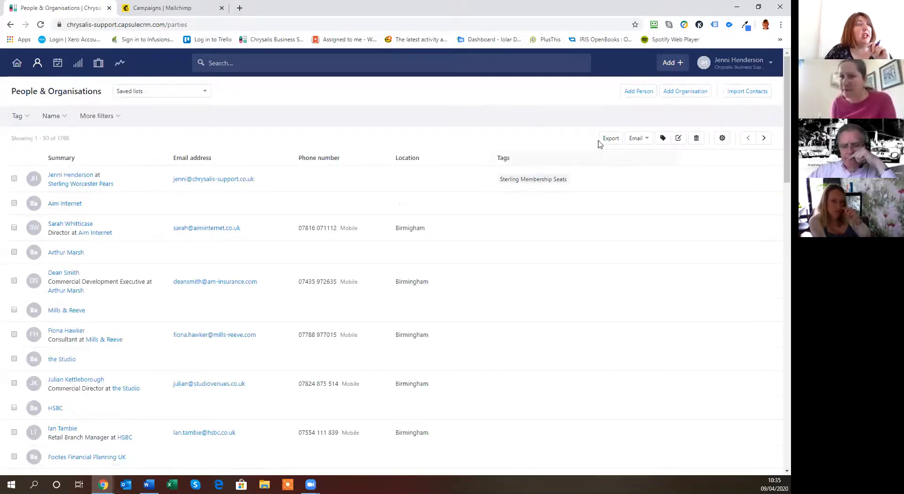
pyautogui.click(18, 116)
pyautogui.click(16, 172)
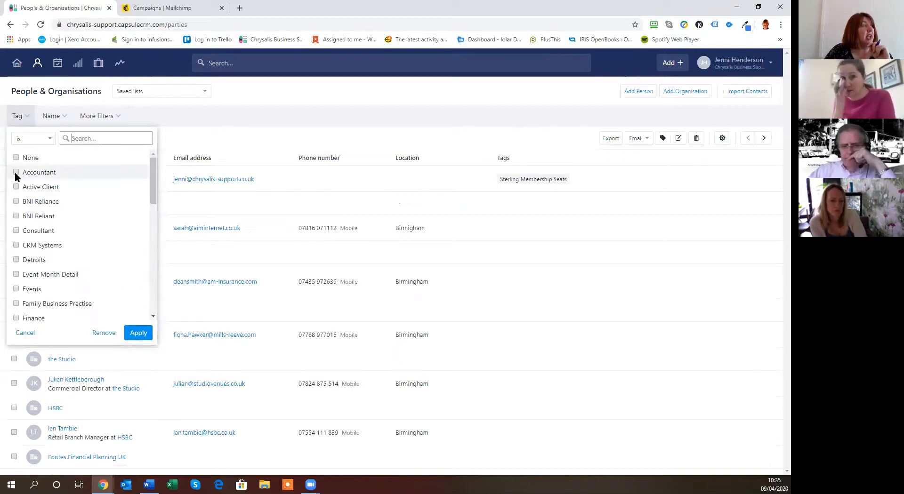
pyautogui.click(137, 334)
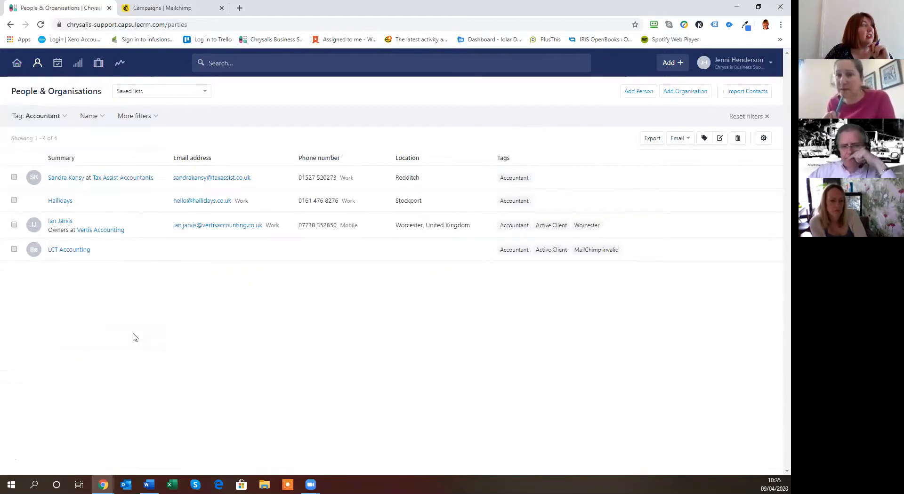
# Update the Business Cards Mailchimp list with the filtered contacts, mapping the Company merge field to Organisation Name.
pyautogui.click(684, 140)
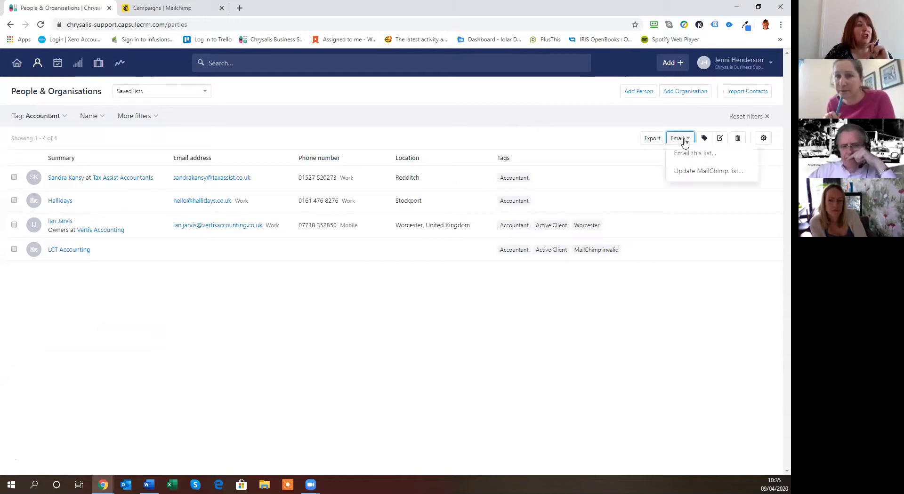
pyautogui.click(686, 175)
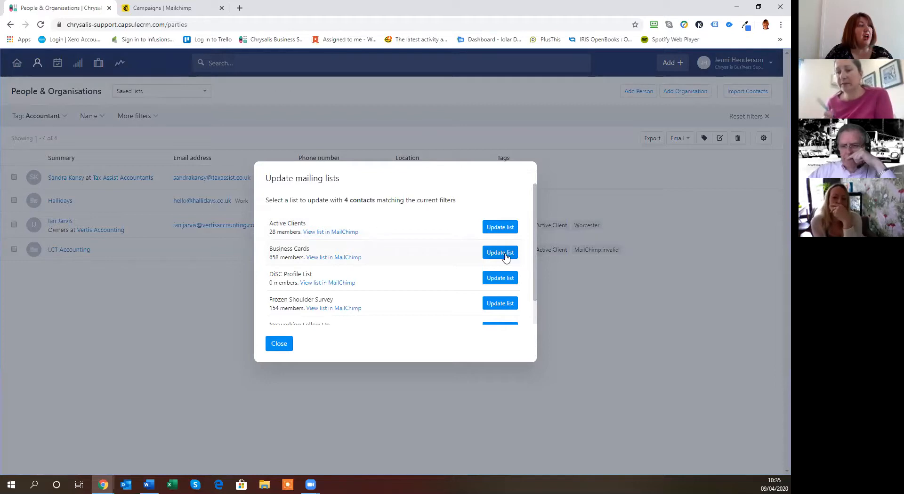
pyautogui.click(502, 254)
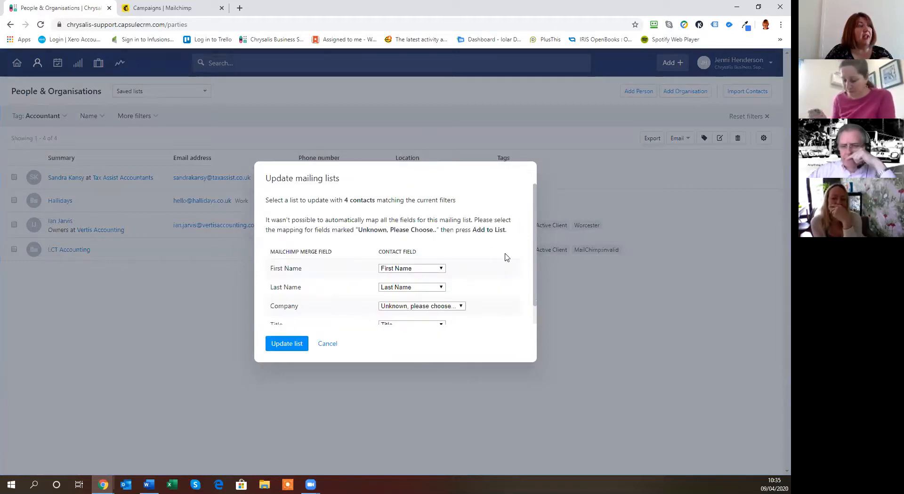
pyautogui.click(436, 308)
pyautogui.click(410, 431)
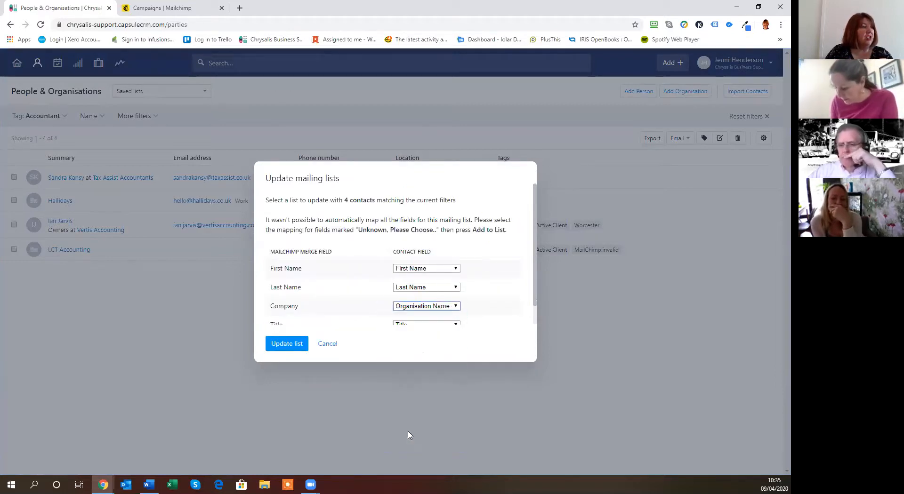
pyautogui.scroll(-1, 493, 315)
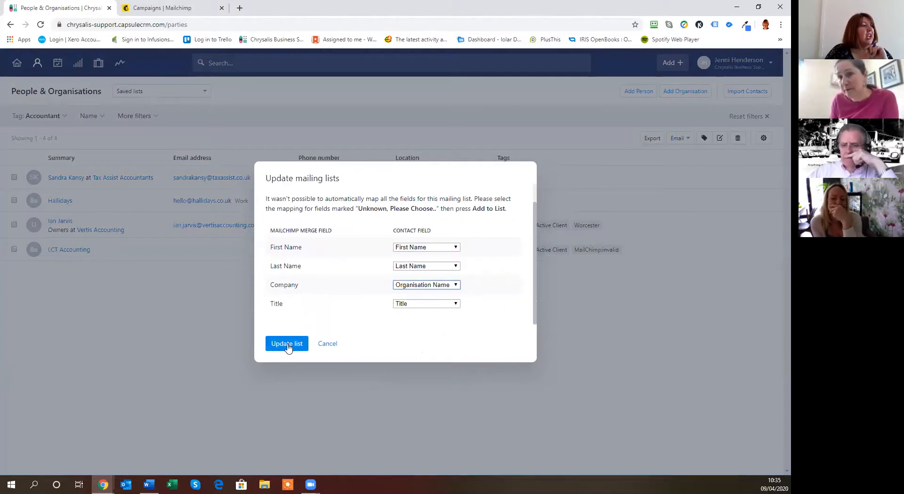
pyautogui.click(287, 344)
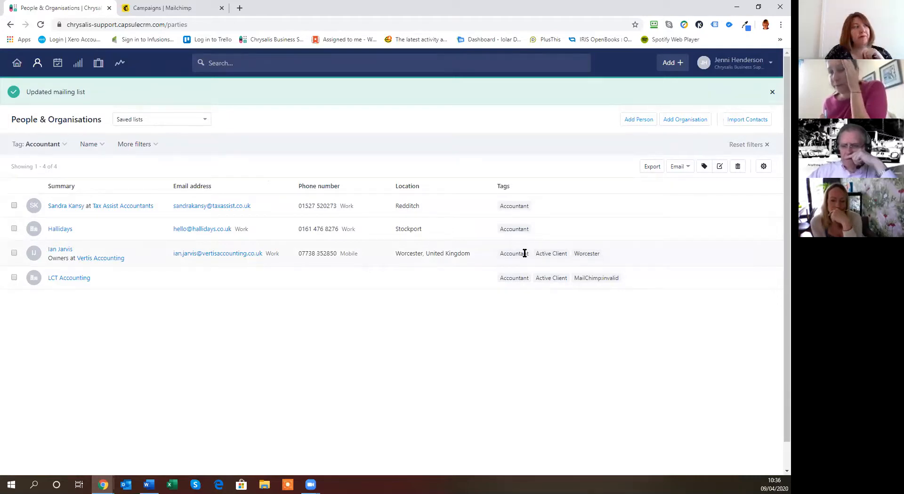
# Reset the contact filters and check the email options for the full People & Organisations list.
pyautogui.click(744, 145)
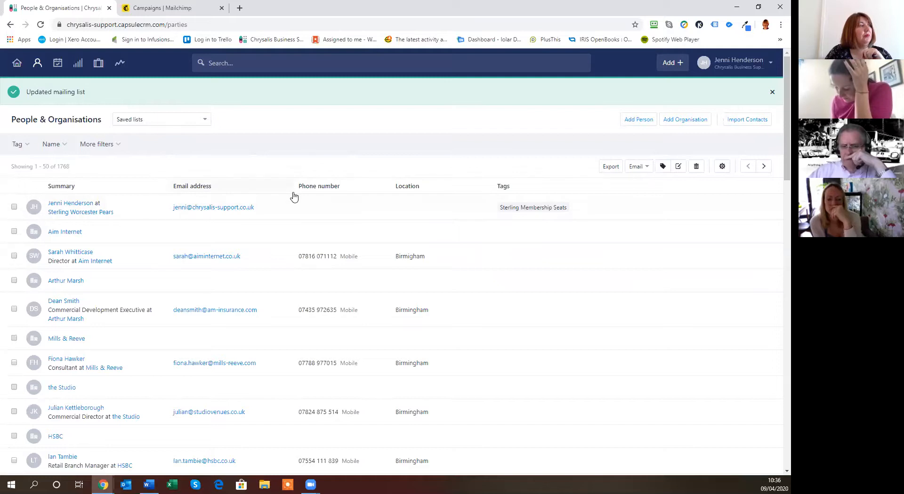
pyautogui.click(643, 169)
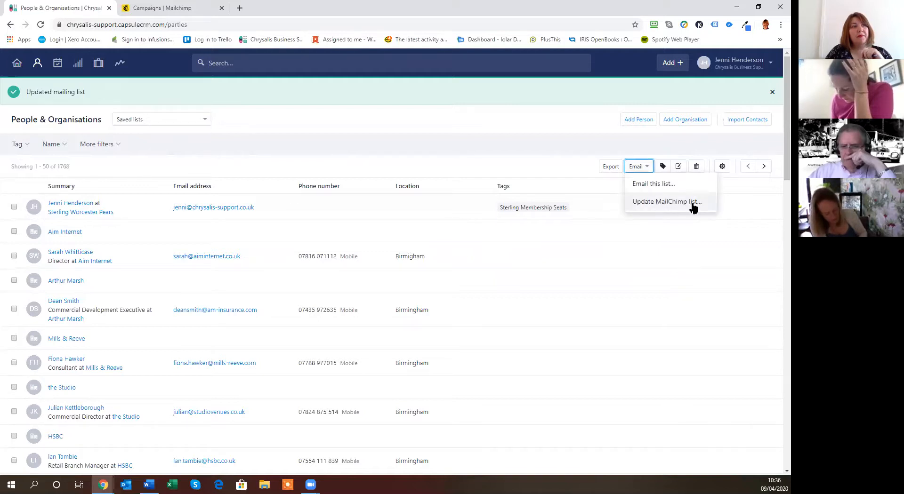
pyautogui.click(509, 130)
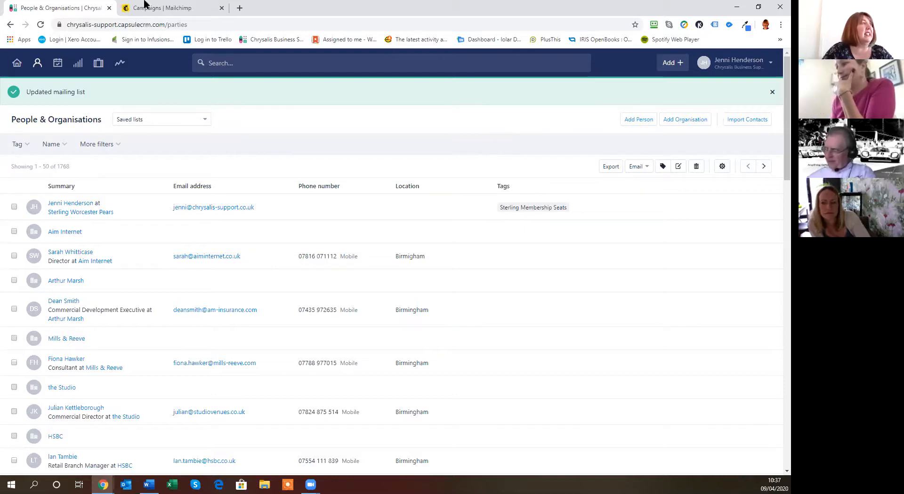
# Switch to Mailchimp, open contact management for the Business Cards audience and review its available options.
pyautogui.click(167, 8)
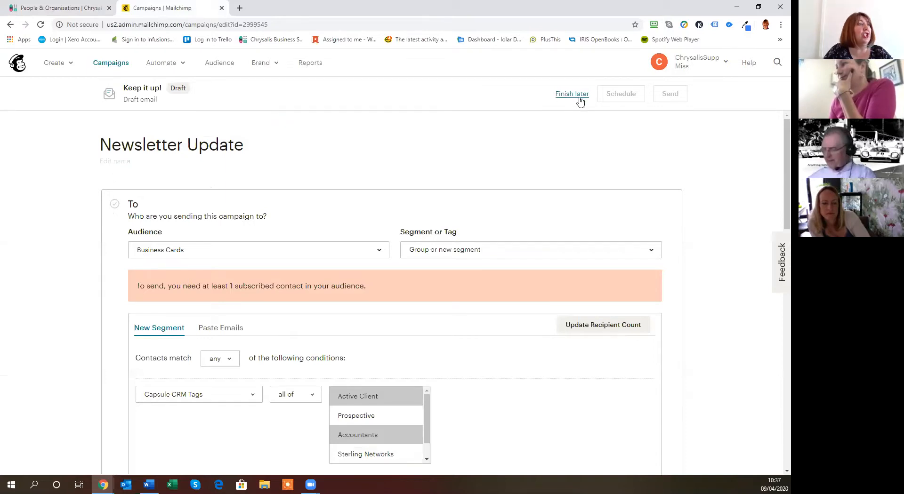
pyautogui.click(224, 66)
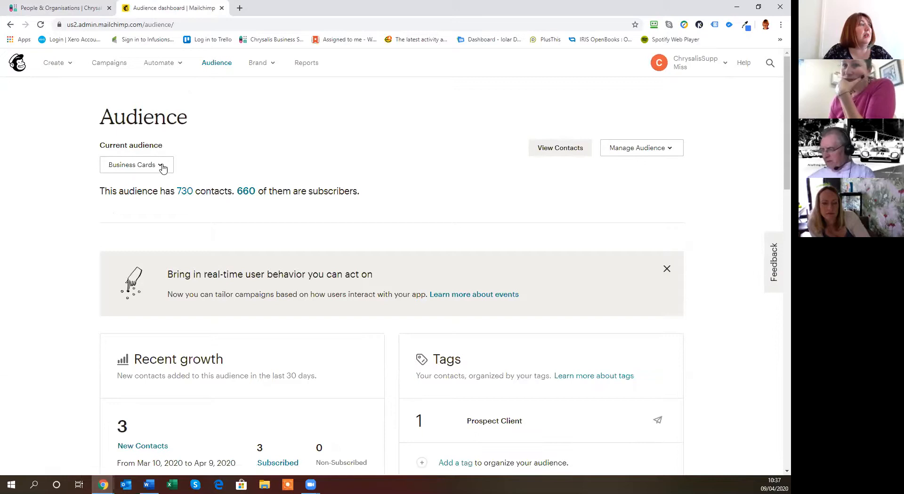
pyautogui.click(619, 154)
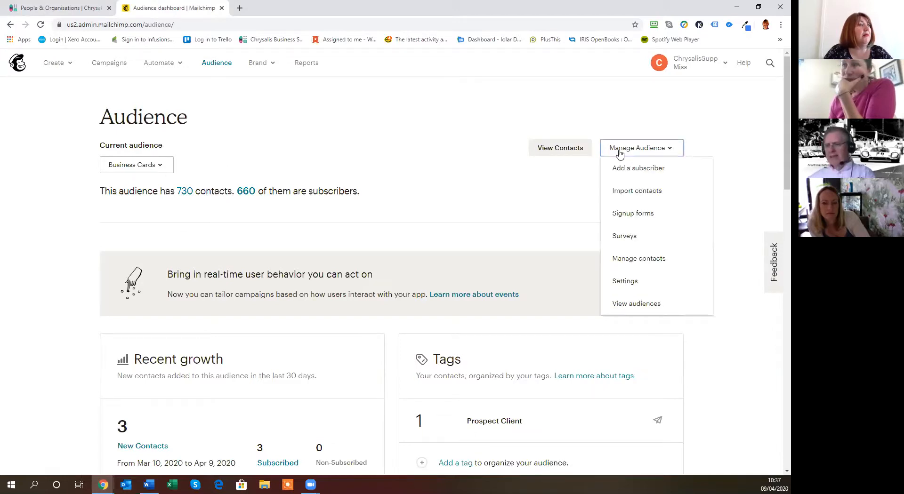
pyautogui.click(629, 262)
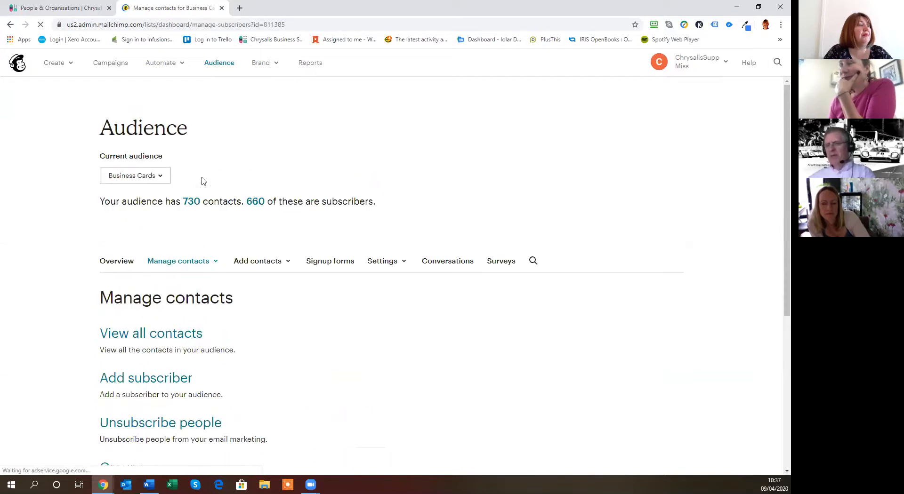
pyautogui.click(188, 259)
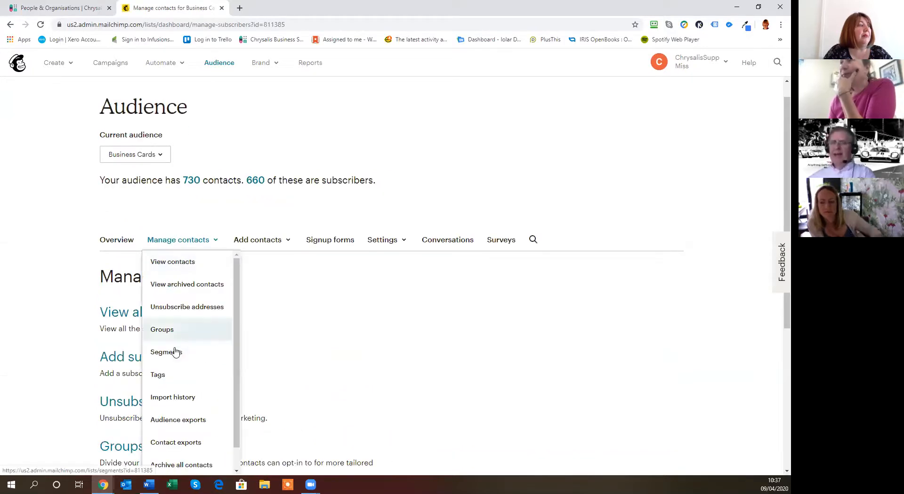
pyautogui.click(578, 211)
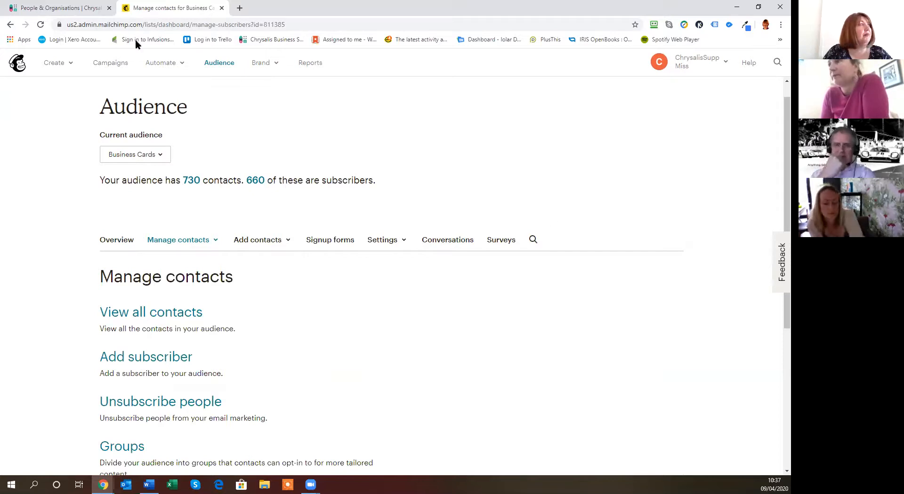
# Switch to Capsule CRM, view the Business Doctor contact's record, and return to Mailchimp to check the contact management options.
pyautogui.click(75, 11)
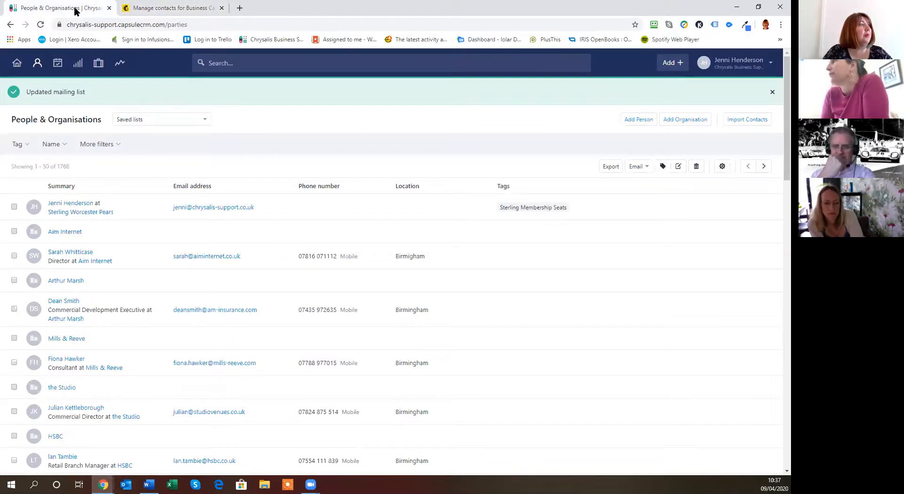
pyautogui.click(253, 64)
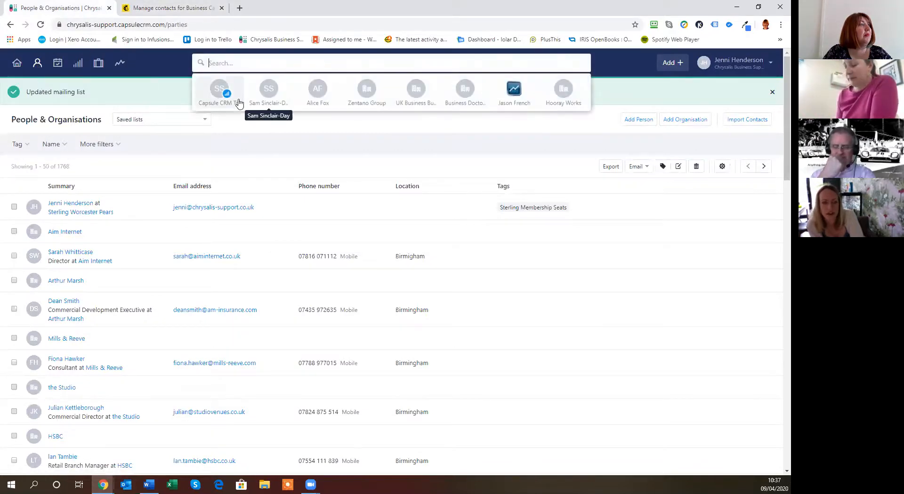
pyautogui.click(514, 89)
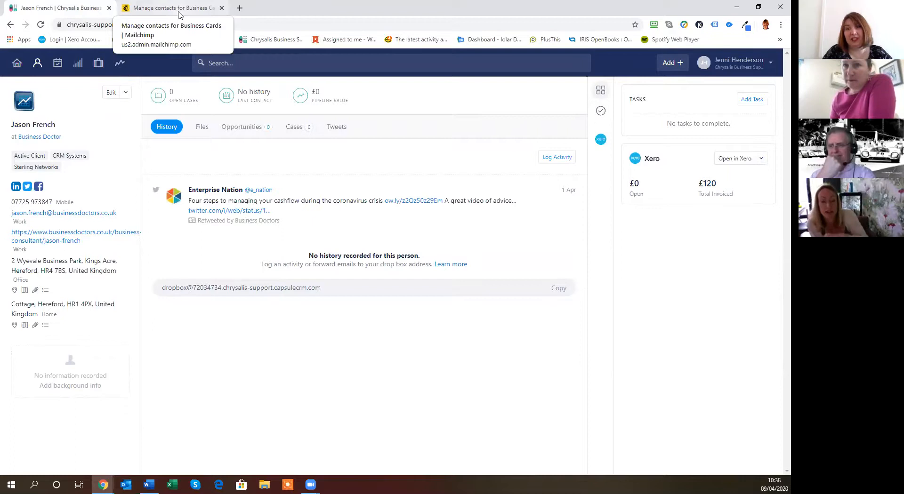
pyautogui.click(178, 10)
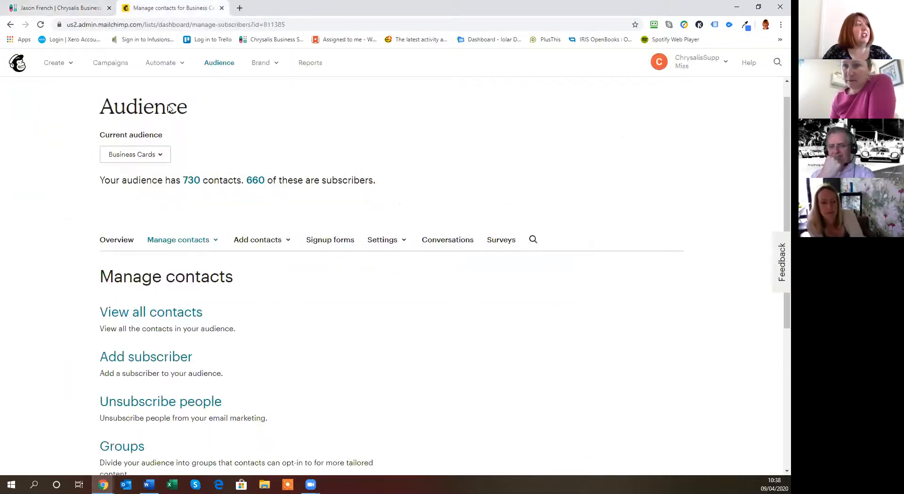
pyautogui.click(189, 243)
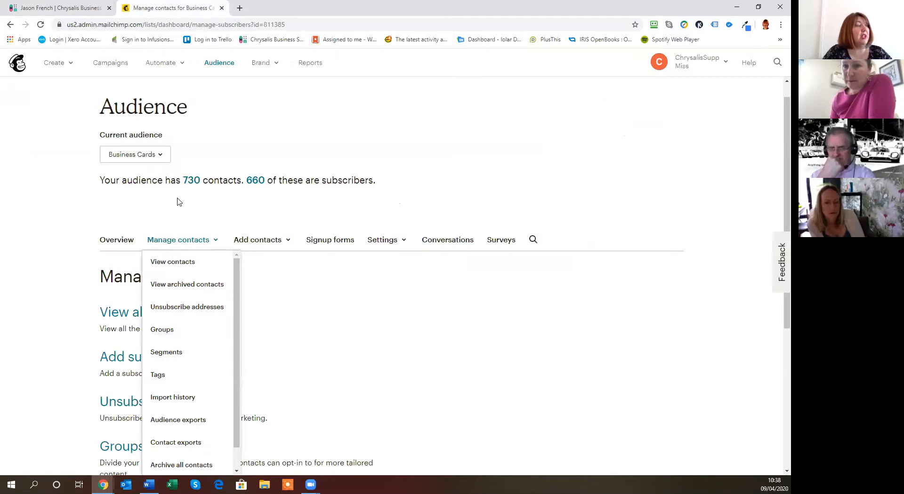
# Switch to Capsule CRM, filter People & Organisations by the CRM Systems tag and check the email options for the filtered contacts.
pyautogui.click(56, 8)
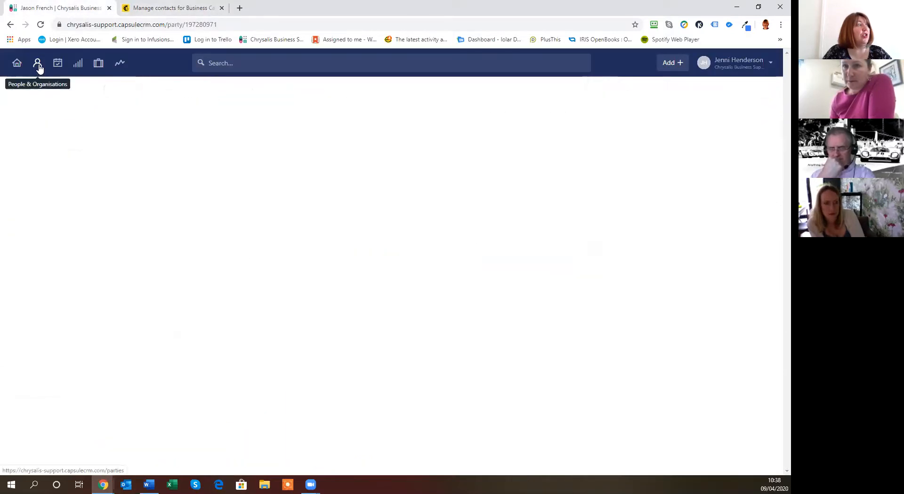
pyautogui.click(25, 118)
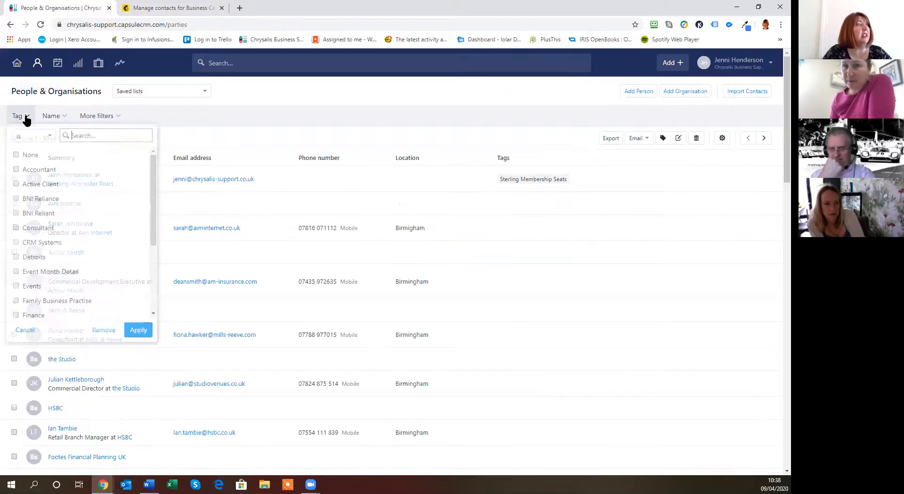
pyautogui.click(16, 245)
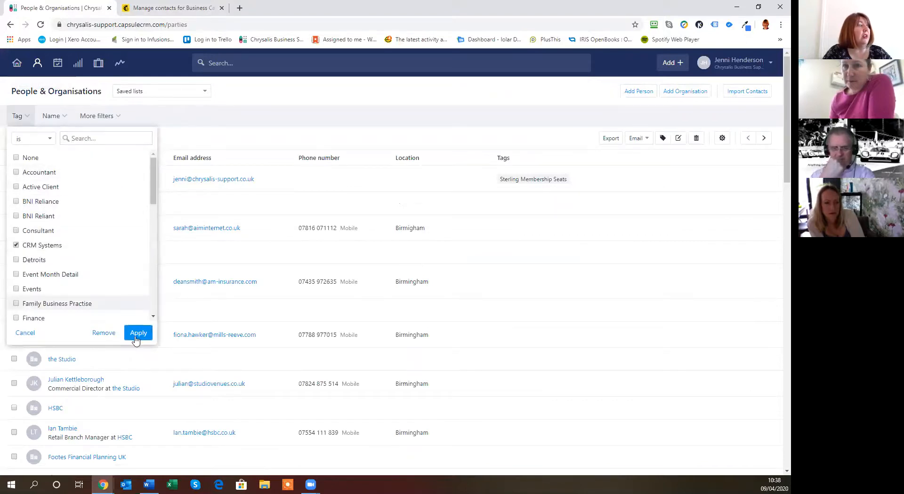
pyautogui.click(137, 335)
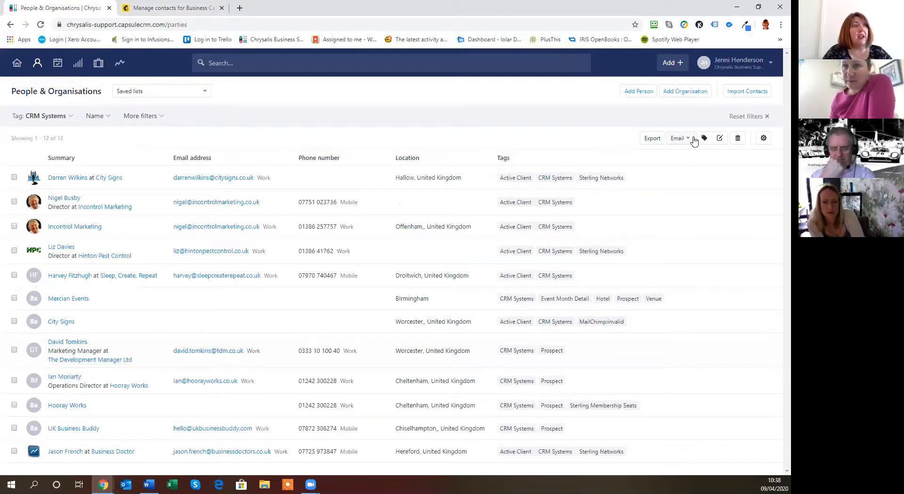
pyautogui.click(692, 138)
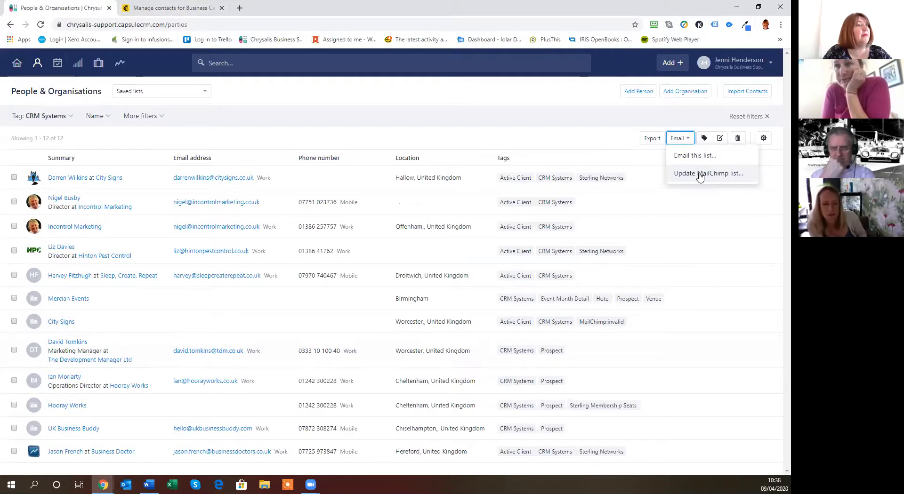
# Switch to Mailchimp and view the groups of the Business Cards audience.
pyautogui.click(190, 8)
pyautogui.click(178, 241)
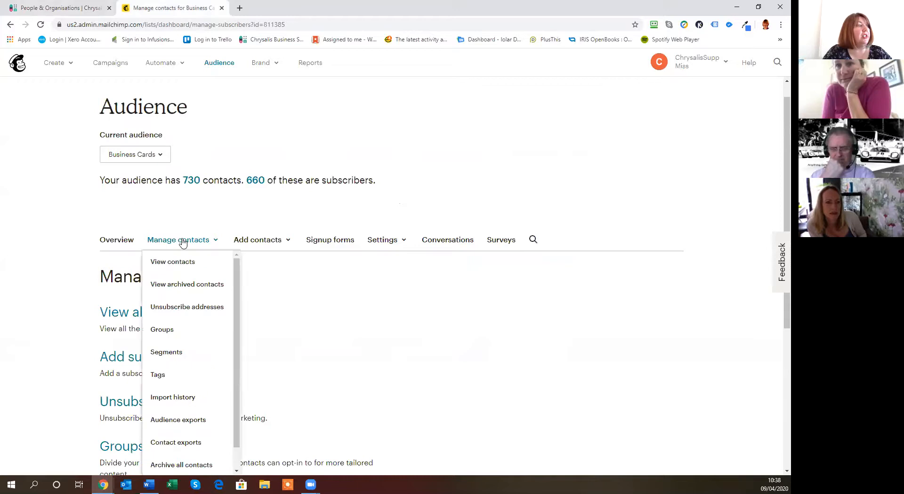
pyautogui.click(163, 330)
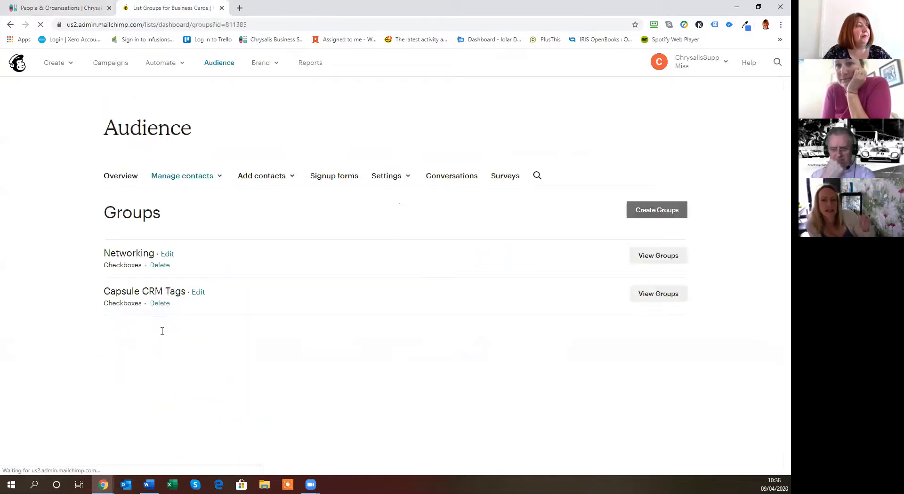
# Switch to Capsule CRM, reset the contact filters and open the record of the person at Business Doctor.
pyautogui.click(43, 11)
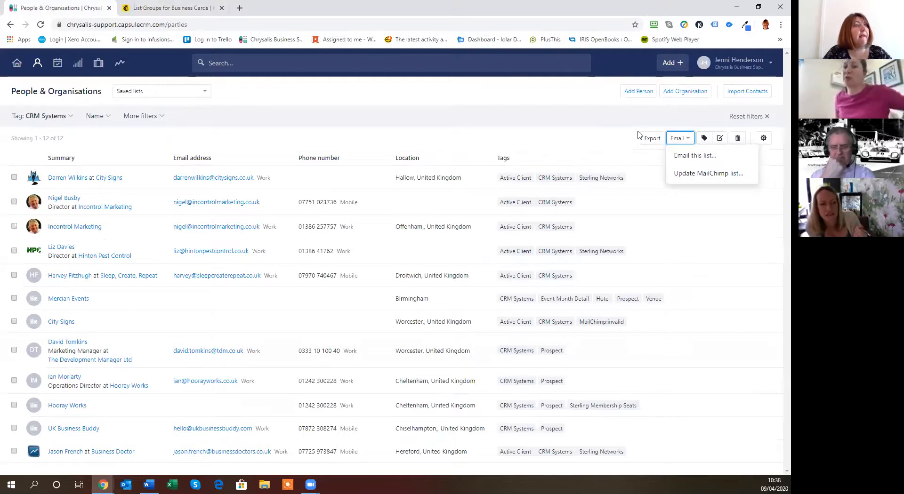
pyautogui.click(736, 118)
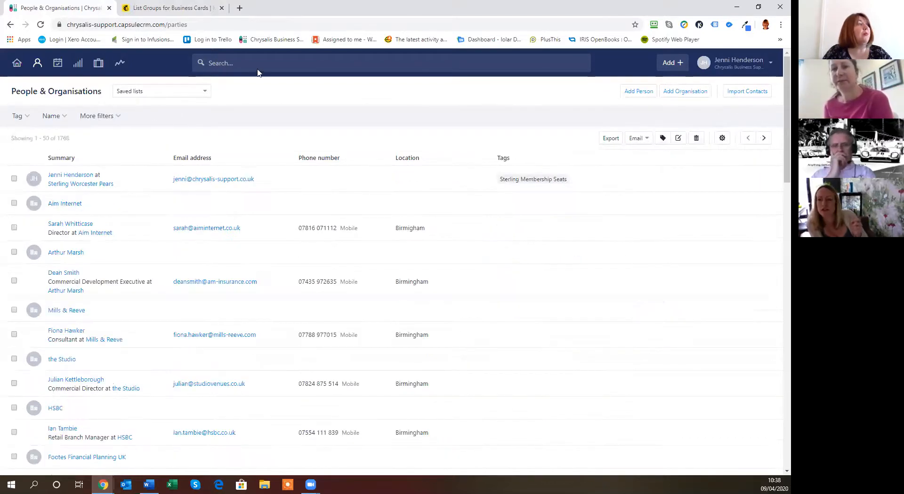
pyautogui.click(236, 62)
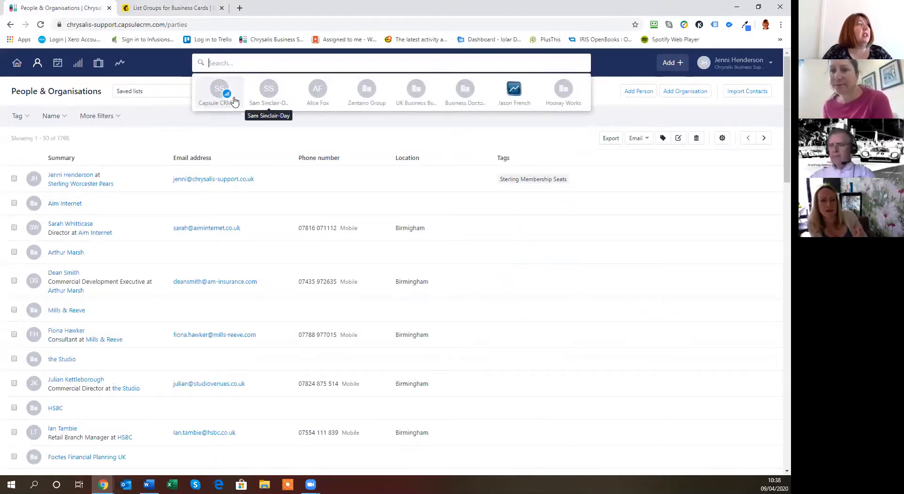
pyautogui.click(514, 91)
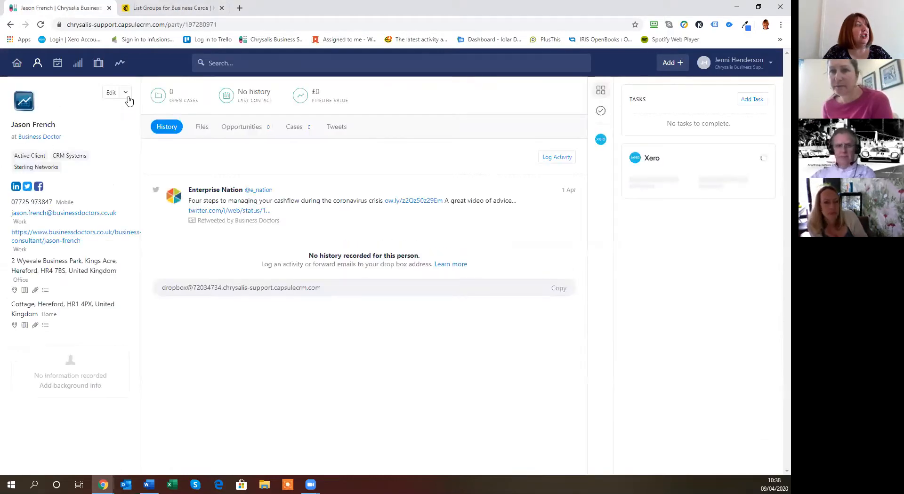
# Add the Business Doctor contact to the Active Clients mailing list and close the mailing list management.
pyautogui.click(126, 92)
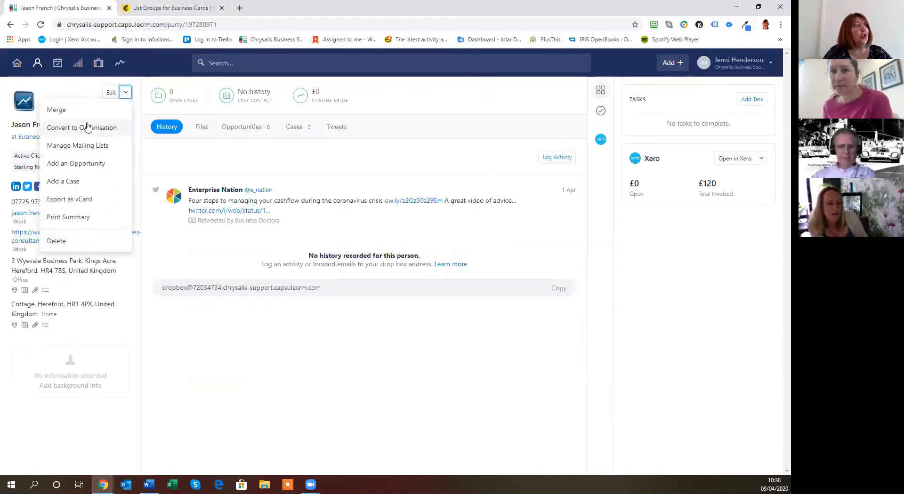
pyautogui.click(67, 147)
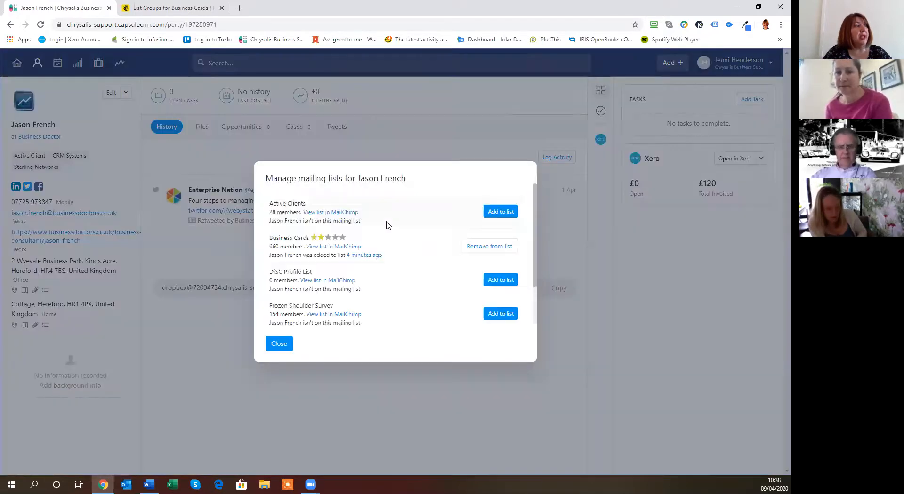
pyautogui.scroll(-1, 452, 254)
pyautogui.scroll(2, 450, 264)
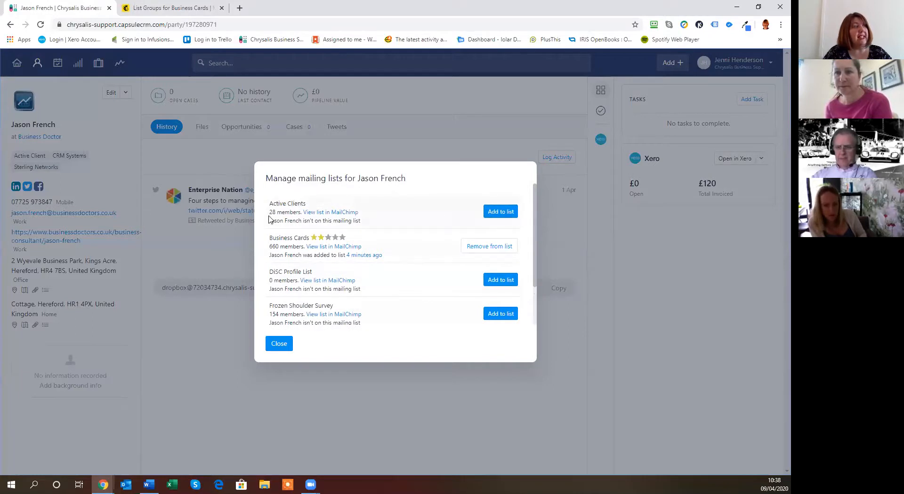
pyautogui.click(504, 213)
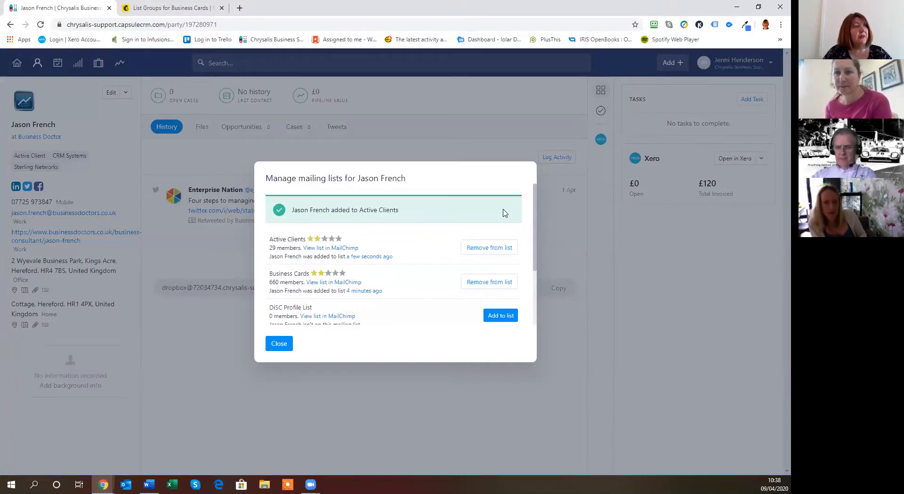
pyautogui.click(279, 344)
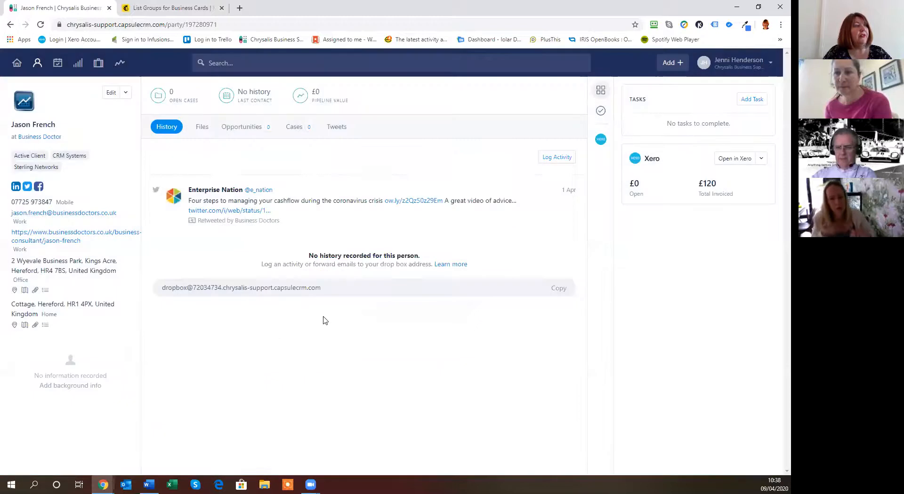
# Filter the full People & Organisations list by the CRM Systems tag and look at its email options without choosing one.
pyautogui.click(39, 69)
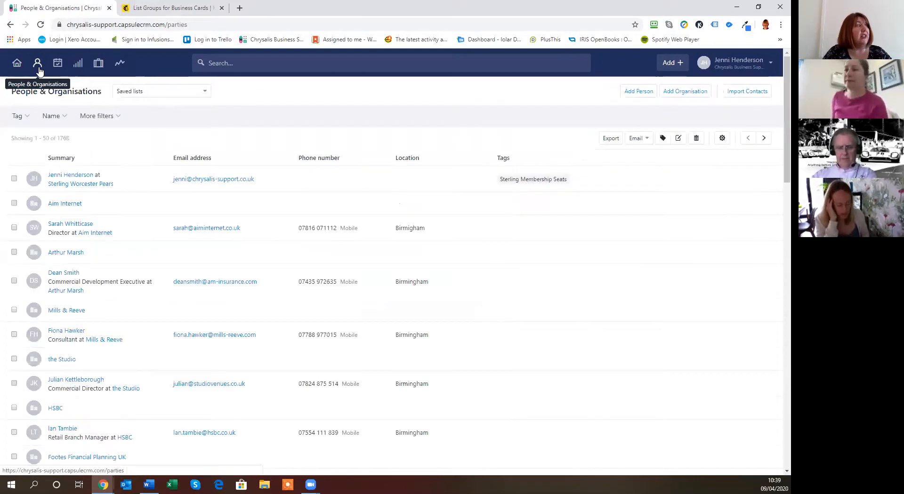
pyautogui.click(18, 116)
pyautogui.click(16, 246)
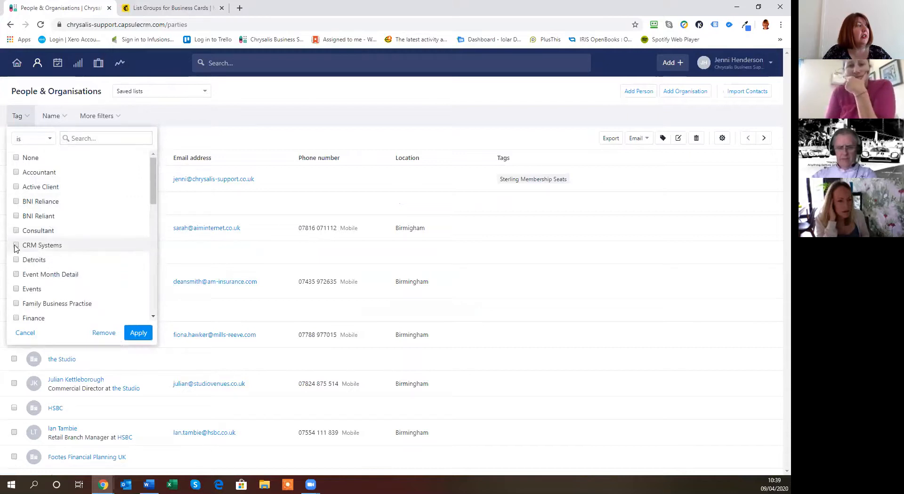
pyautogui.click(136, 334)
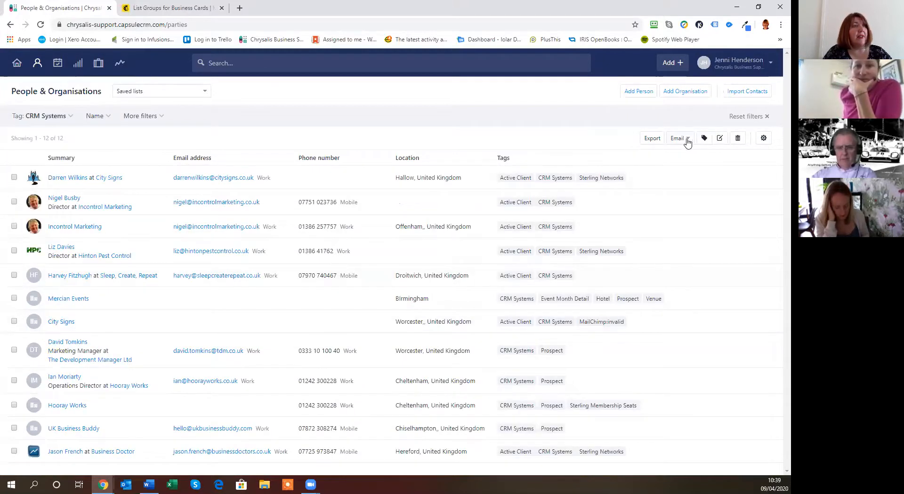
pyautogui.click(687, 139)
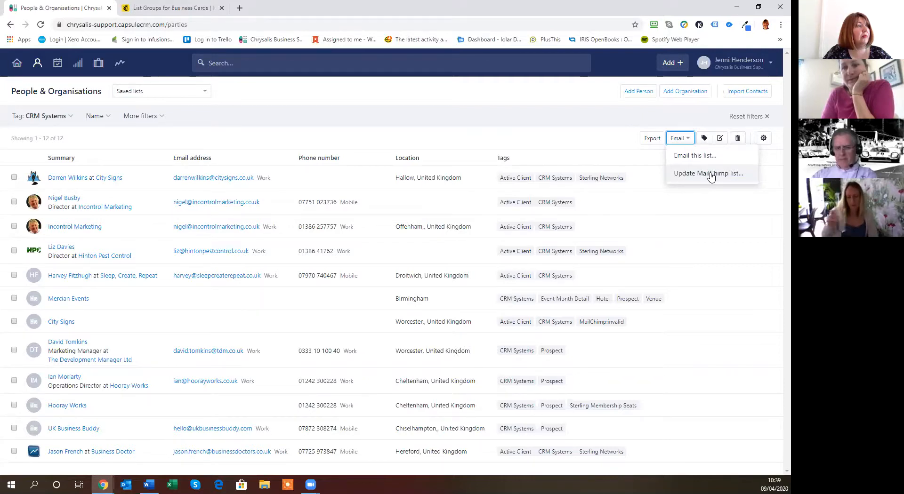
pyautogui.click(507, 125)
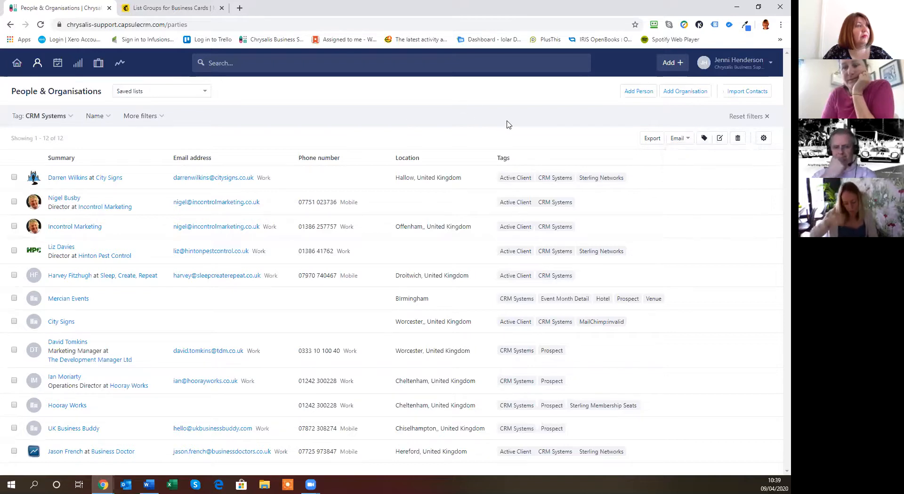
# View the Business Doctor contact's record, preview the contact from the linked organisation, and return to the person's record.
pyautogui.click(254, 64)
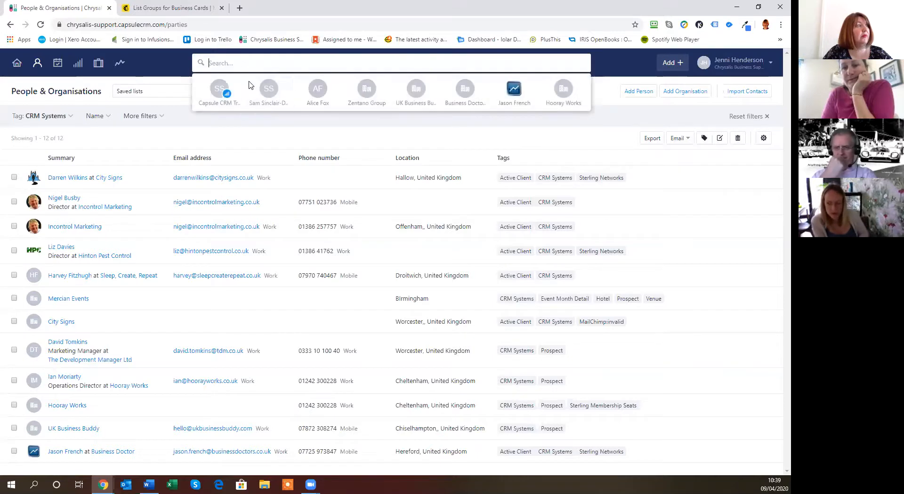
pyautogui.click(514, 94)
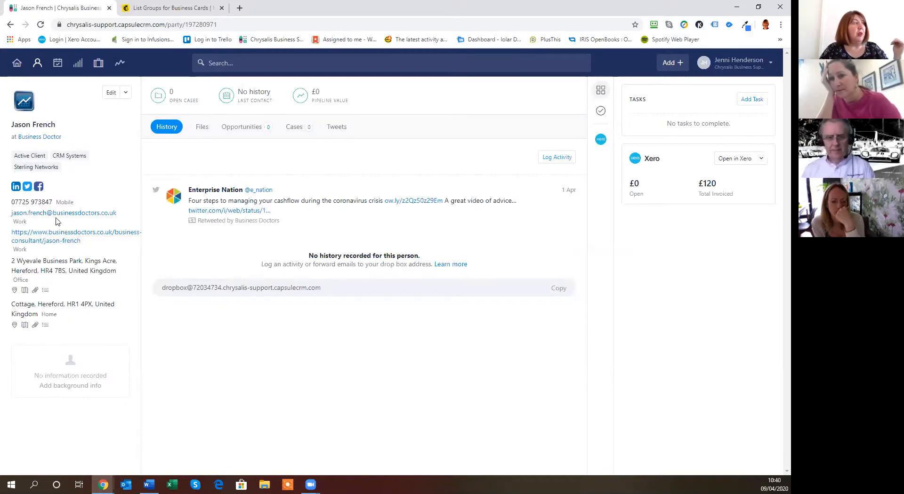
pyautogui.click(41, 137)
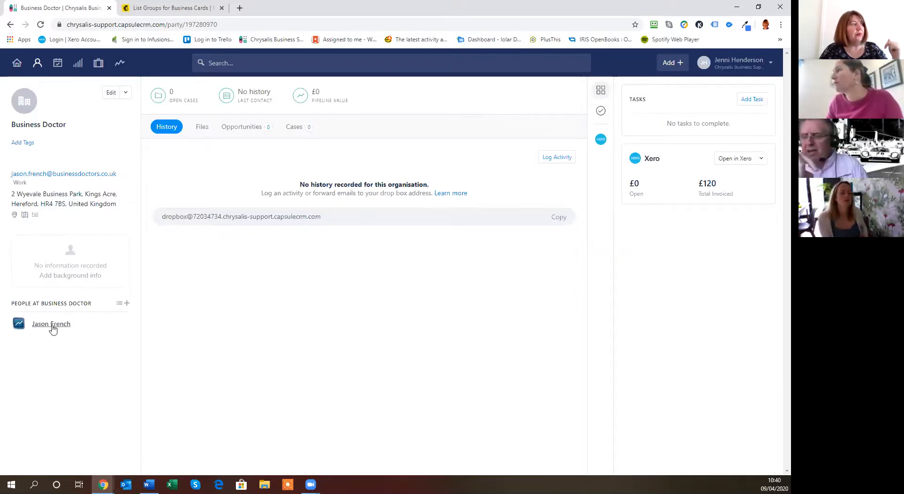
pyautogui.moveTo(52, 329)
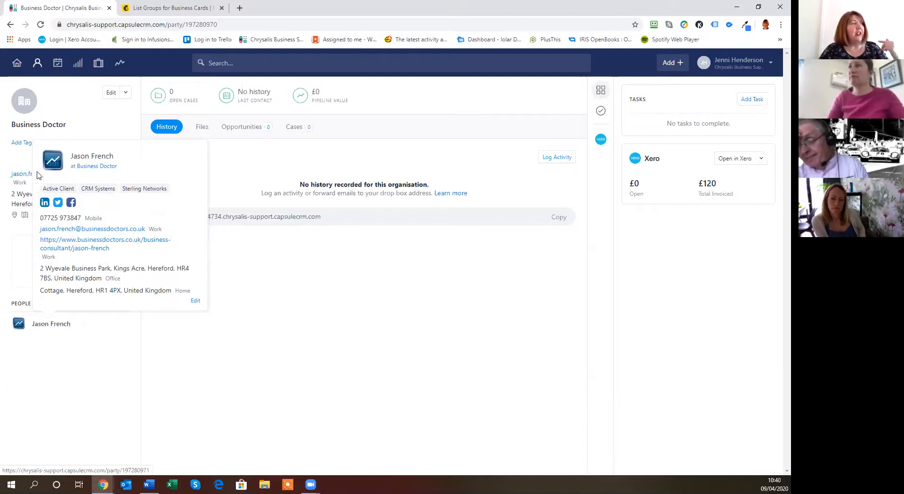
pyautogui.click(42, 328)
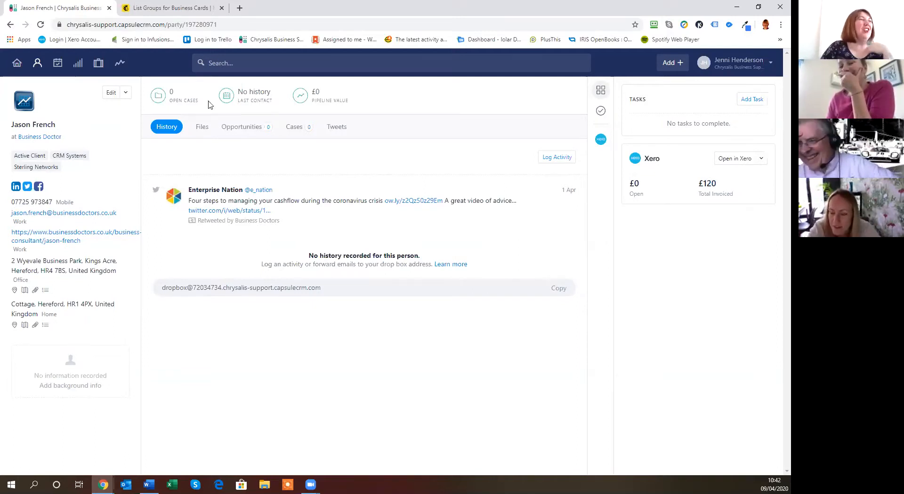
# Open the UK Business Buddy organisation and export it to Xero as a customer.
pyautogui.click(236, 62)
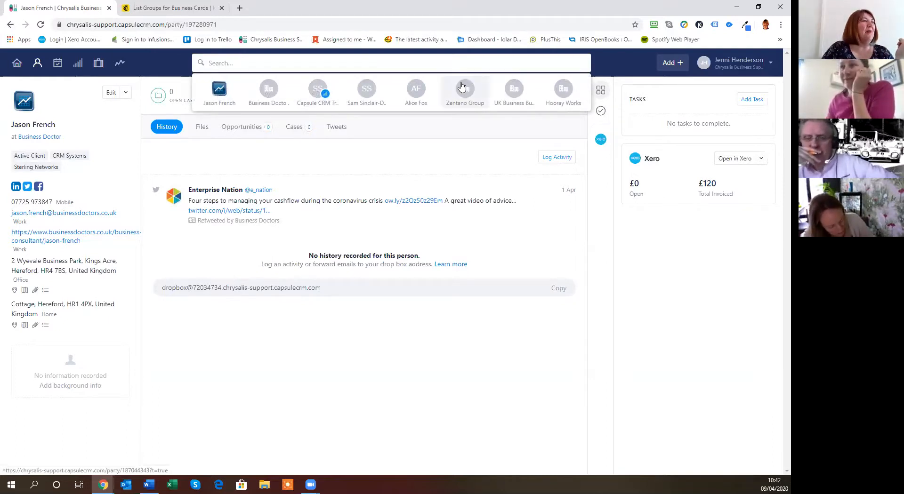
pyautogui.click(510, 87)
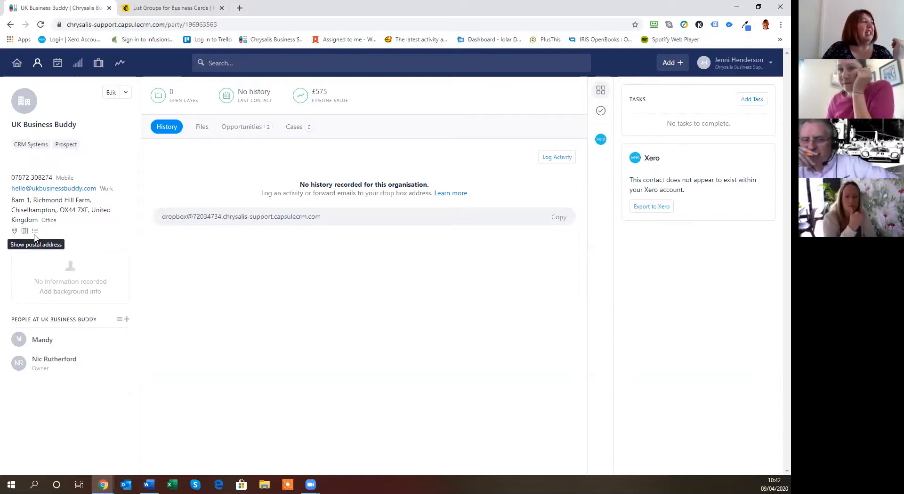
pyautogui.click(657, 207)
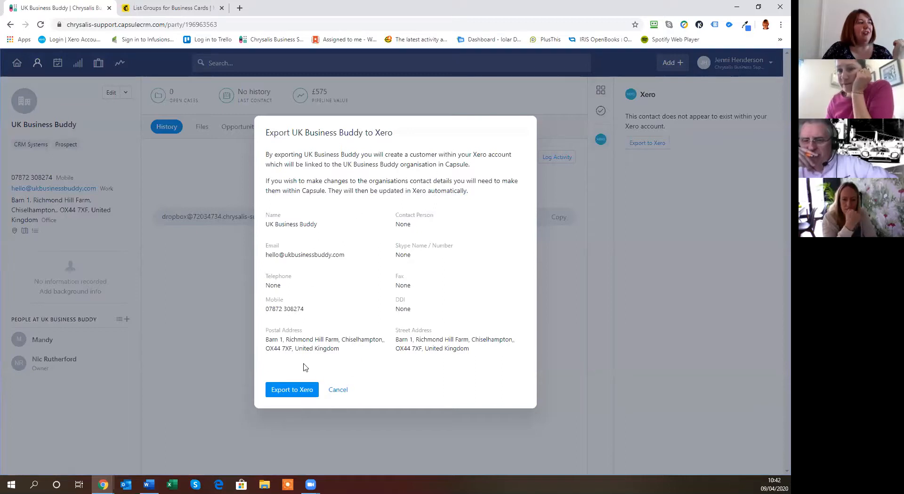
pyautogui.click(295, 391)
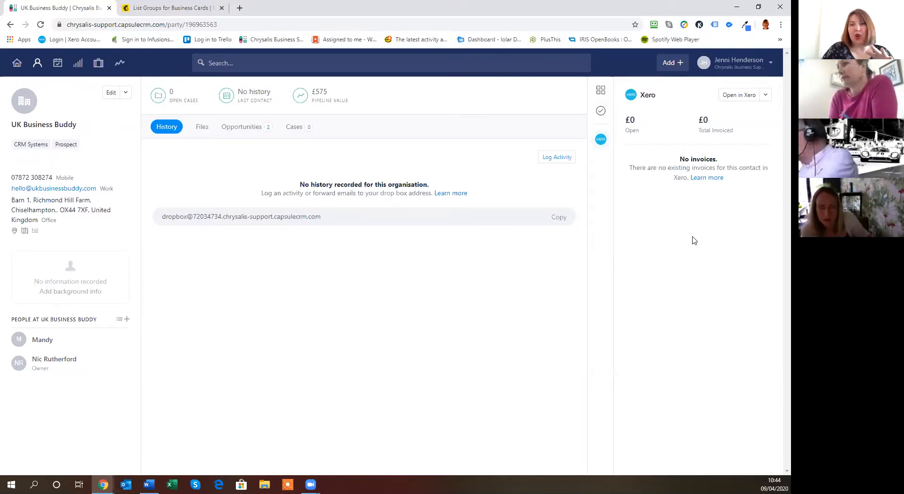
# Open the Business Doctor contact's record from the recently viewed contacts and examine the contact's Xero invoices.
pyautogui.click(301, 63)
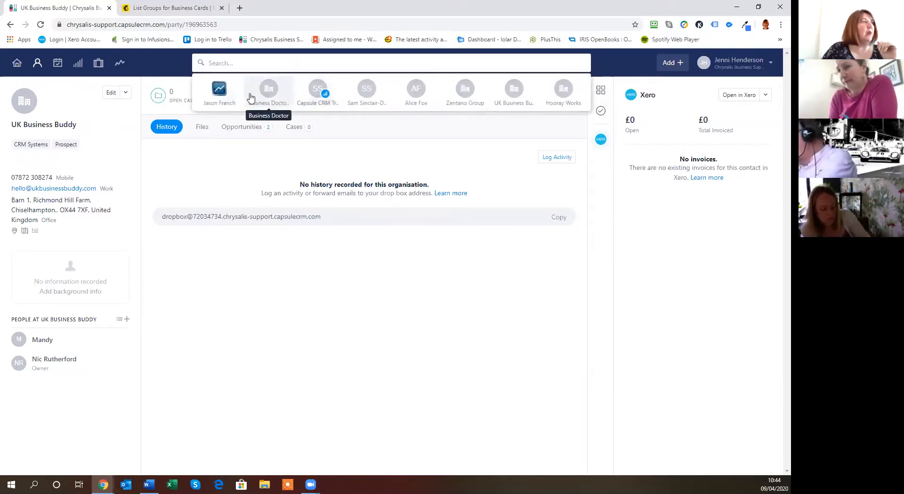
pyautogui.click(223, 91)
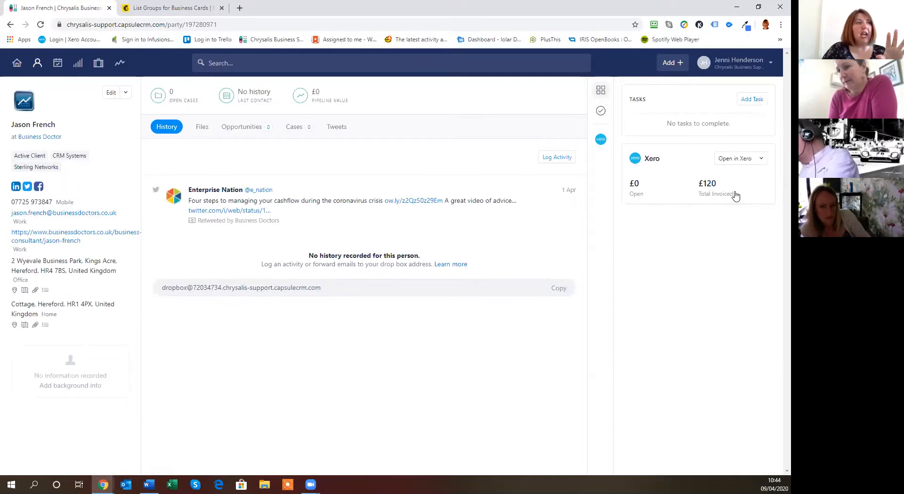
pyautogui.click(736, 195)
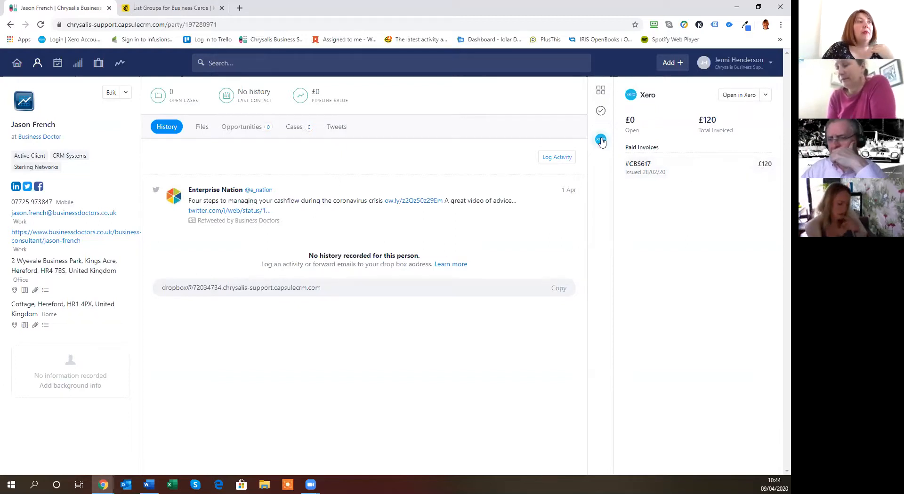
pyautogui.click(765, 95)
pyautogui.click(715, 273)
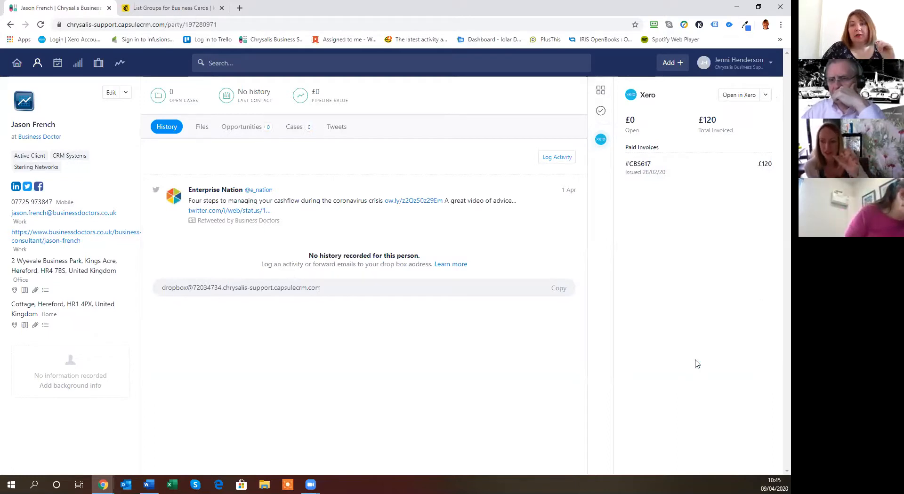
# Start a new Xero invoice from the Business Doctor contact's record, signing in to Xero and dismissing the master password prompt.
pyautogui.click(766, 96)
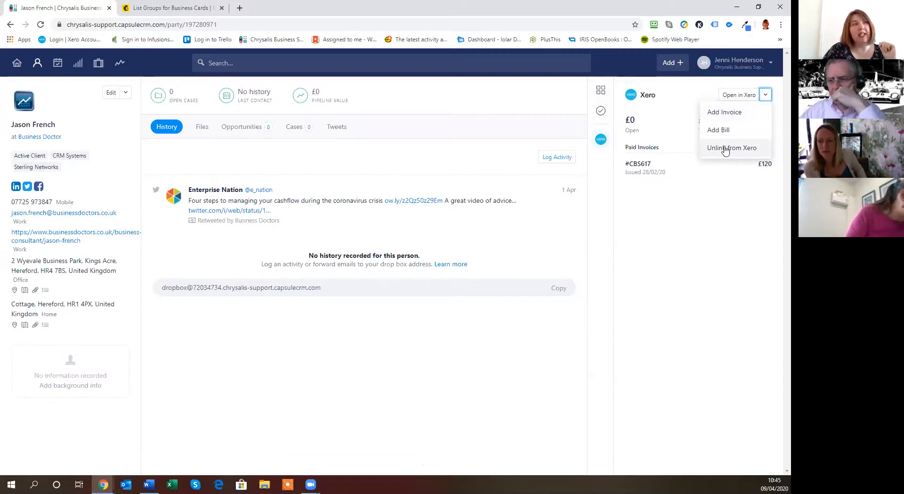
pyautogui.click(716, 115)
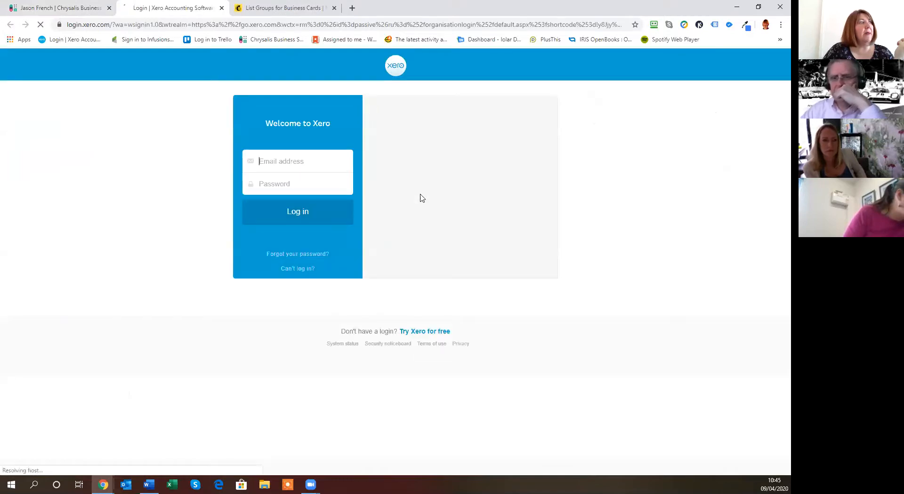
pyautogui.click(294, 212)
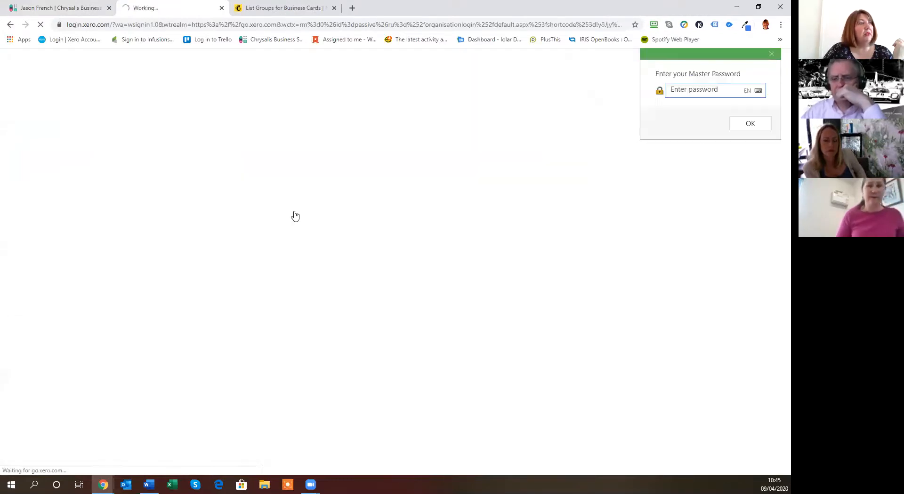
pyautogui.click(773, 54)
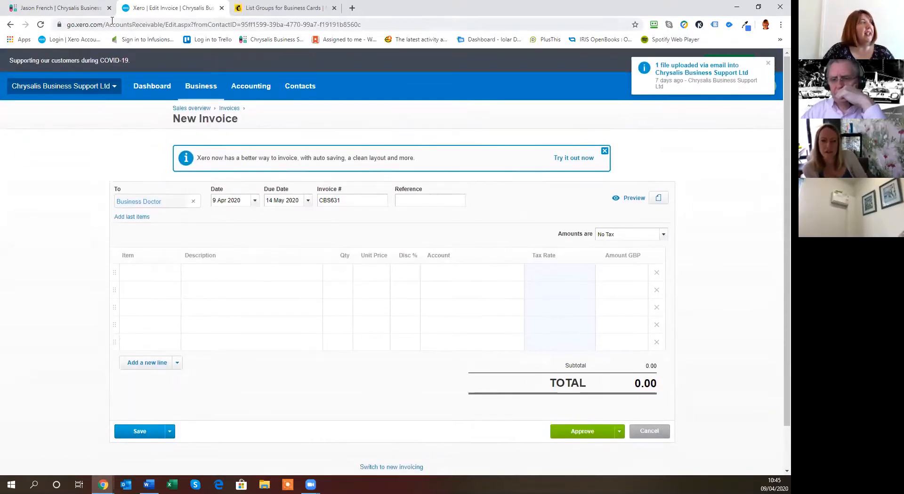
# Look at the contact's other Xero actions in Capsule, cancel the new Xero invoice, and return to the contact's record.
pyautogui.click(58, 8)
pyautogui.click(765, 94)
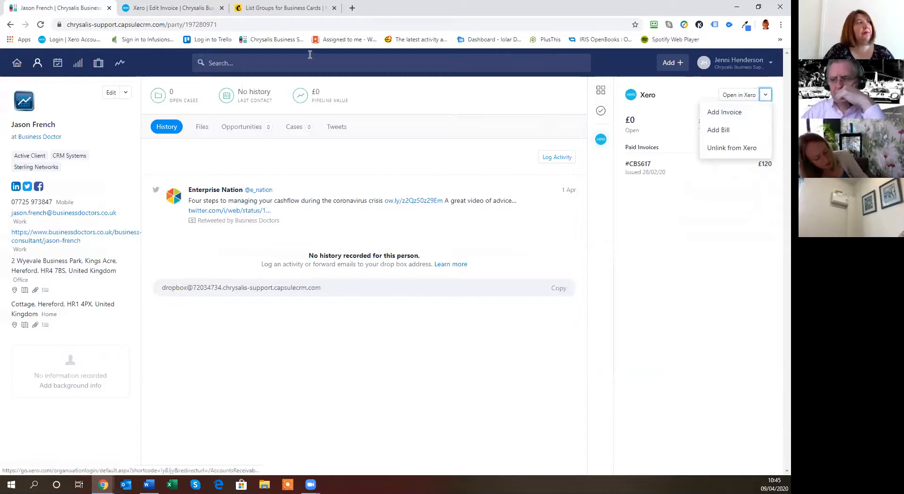
pyautogui.click(151, 9)
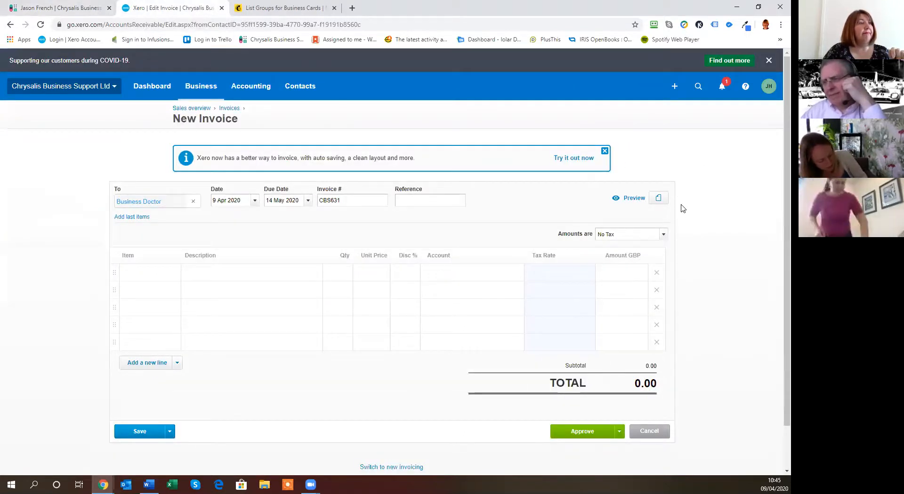
pyautogui.click(650, 431)
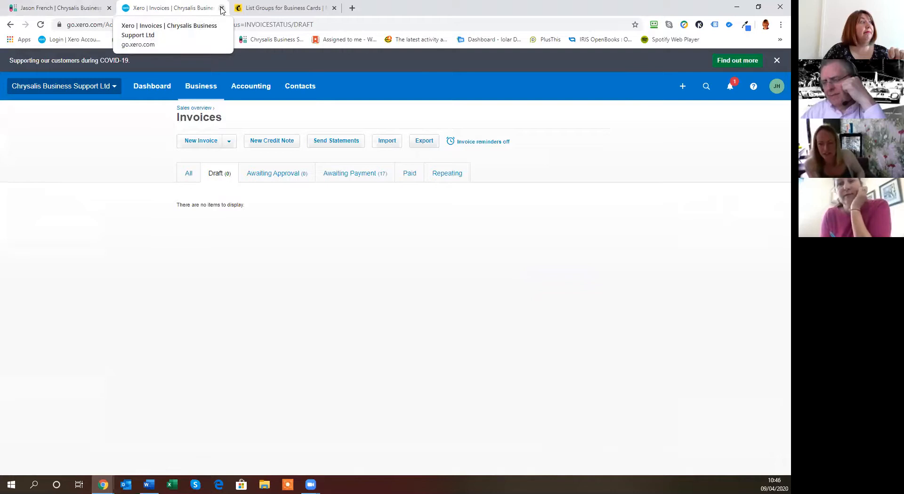
pyautogui.click(55, 8)
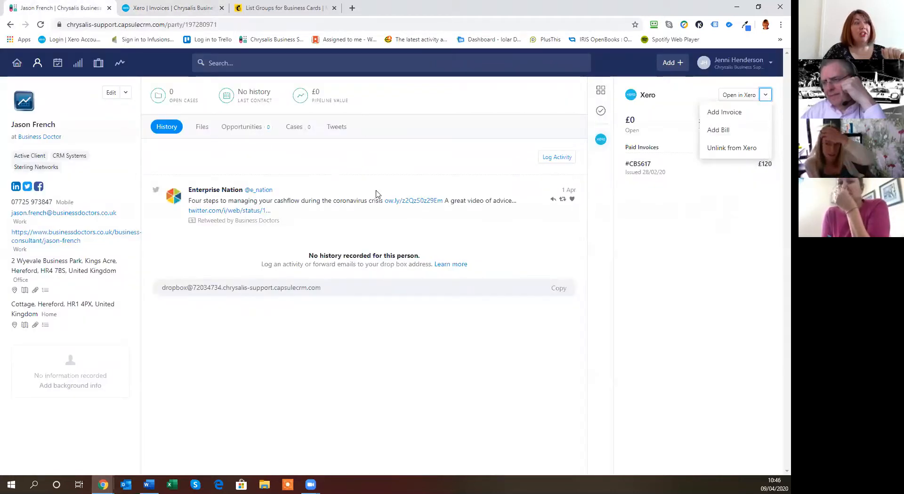
pyautogui.click(713, 264)
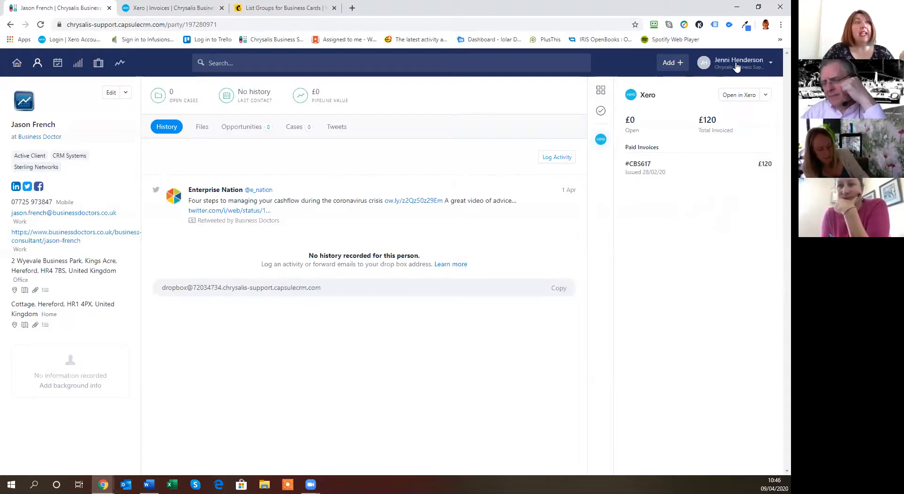
# Open the New Client Track from the case tracks in Account Settings, review its tasks, and save it without edits.
pyautogui.click(737, 67)
pyautogui.click(732, 273)
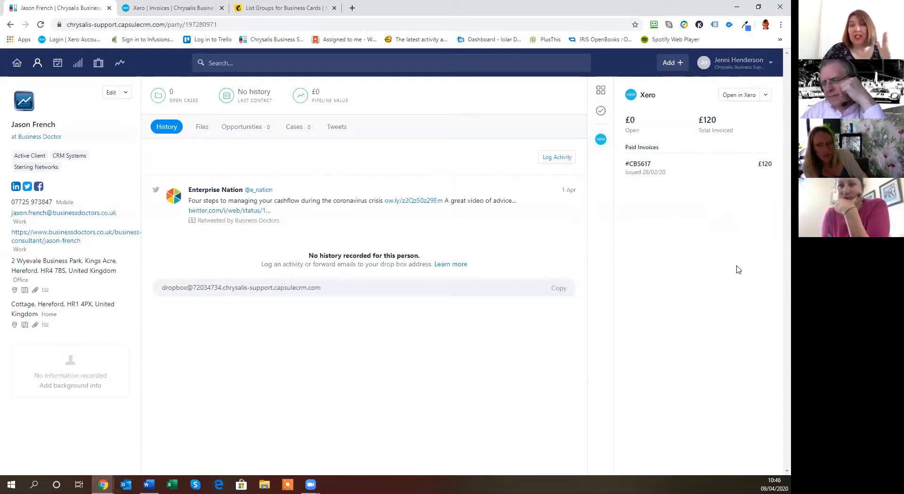
pyautogui.click(731, 68)
pyautogui.click(742, 103)
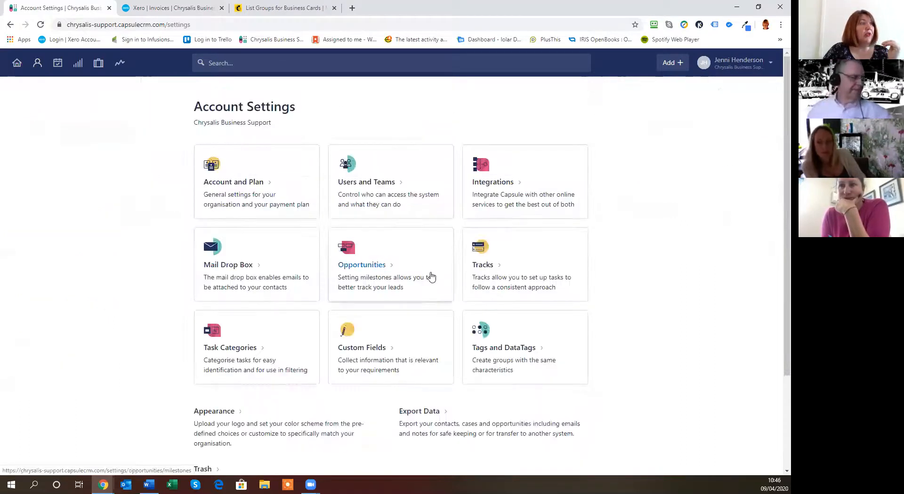
pyautogui.click(520, 275)
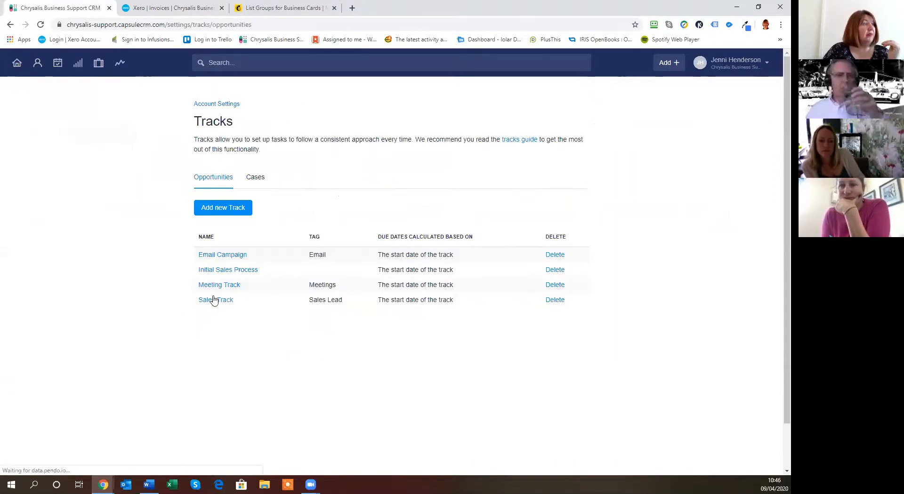
pyautogui.click(254, 177)
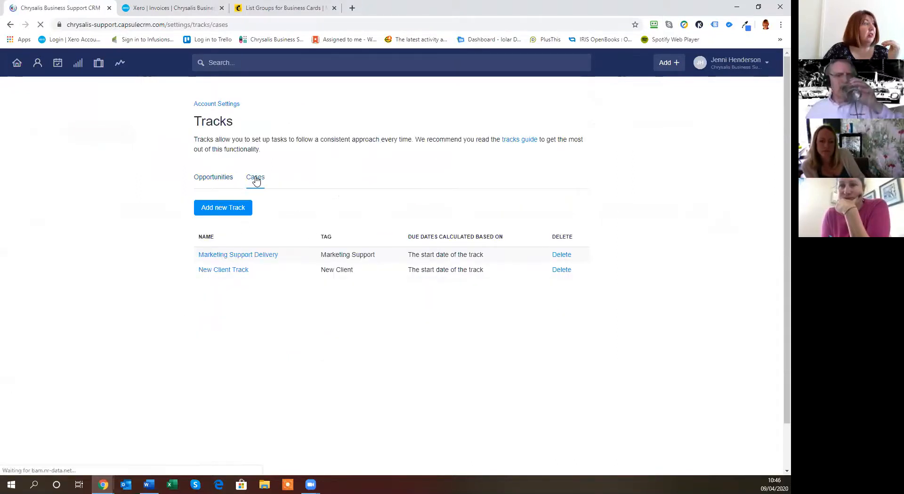
pyautogui.click(230, 277)
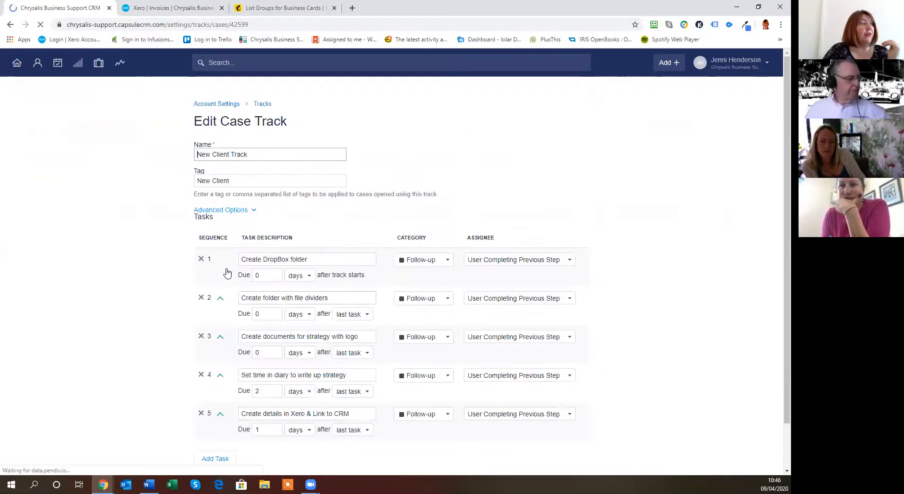
pyautogui.scroll(-2, 267, 373)
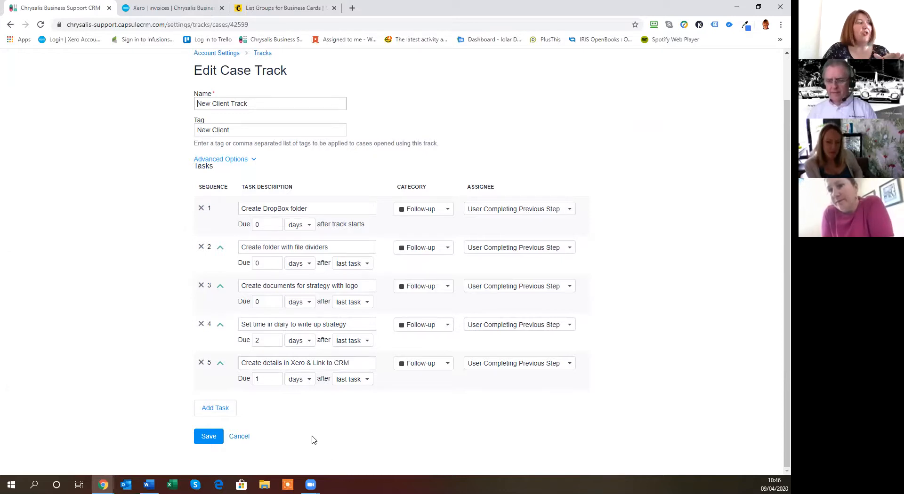
pyautogui.click(209, 438)
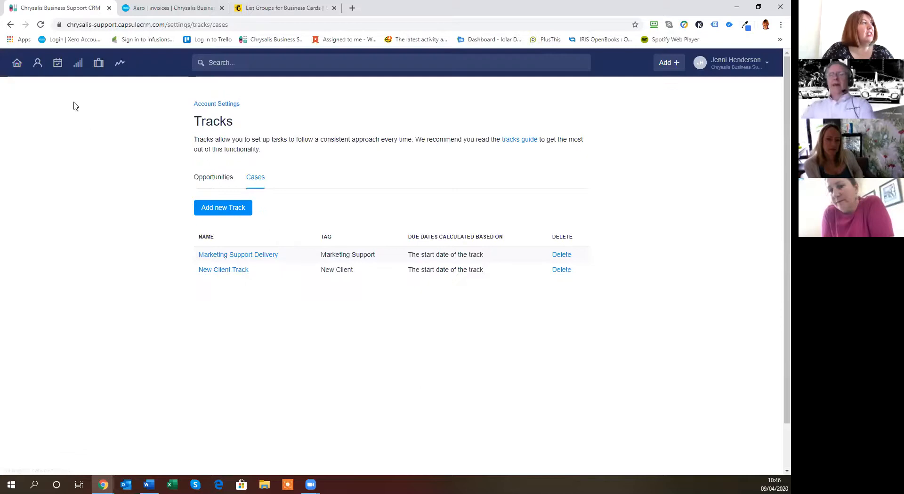
# Open the CRM Systems case for Hooray Works from the dashboard tasks and complete the first four New Client Track tasks.
pyautogui.click(23, 66)
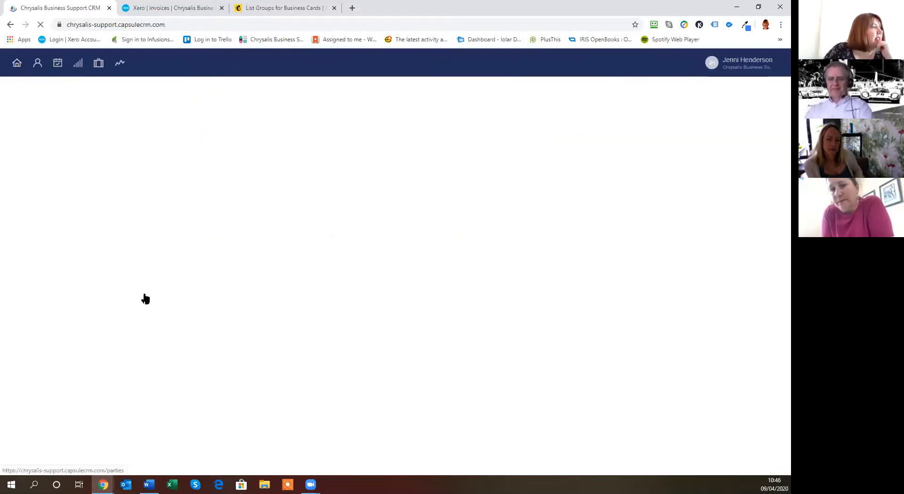
pyautogui.scroll(-7, 154, 312)
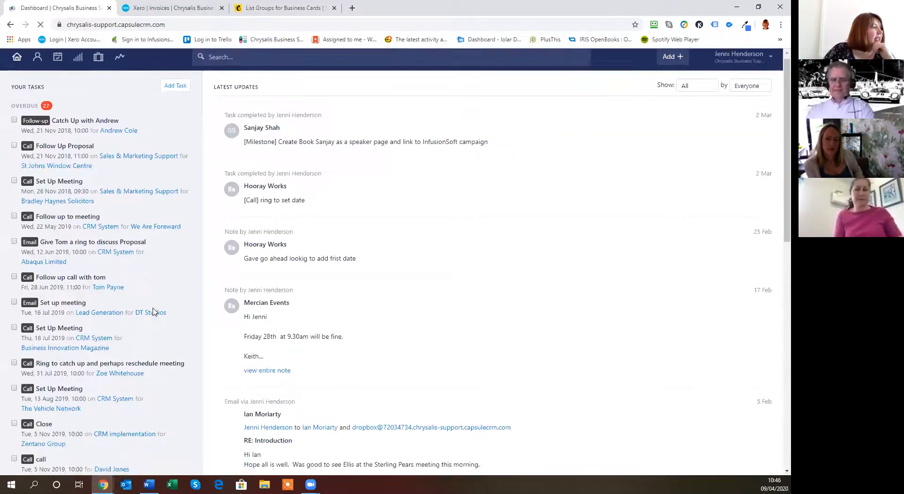
pyautogui.scroll(-8, 153, 311)
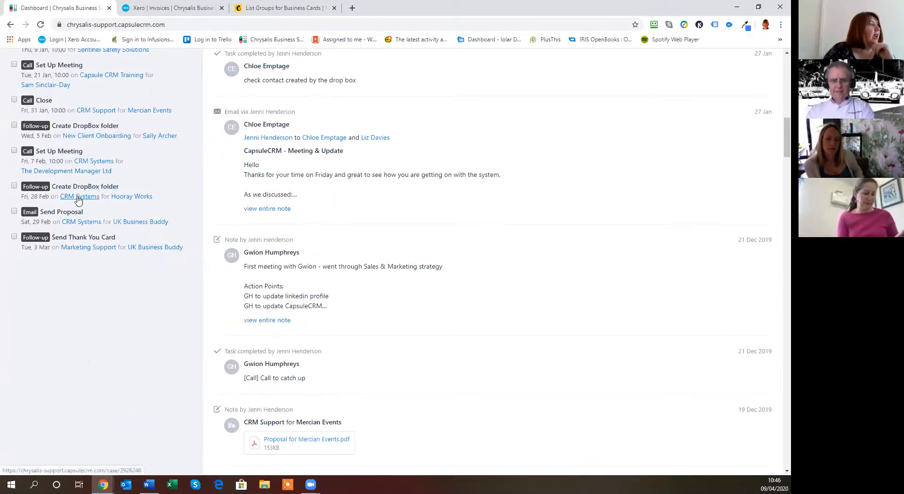
pyautogui.click(77, 197)
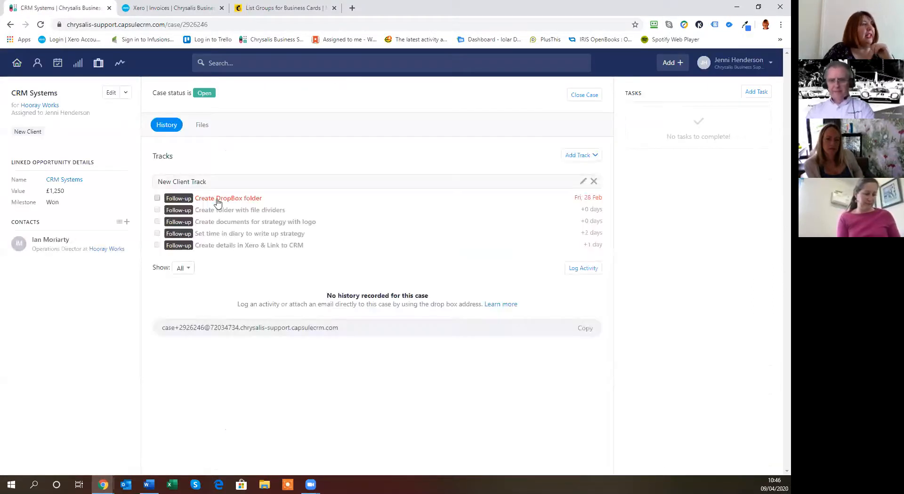
pyautogui.click(157, 198)
pyautogui.click(158, 210)
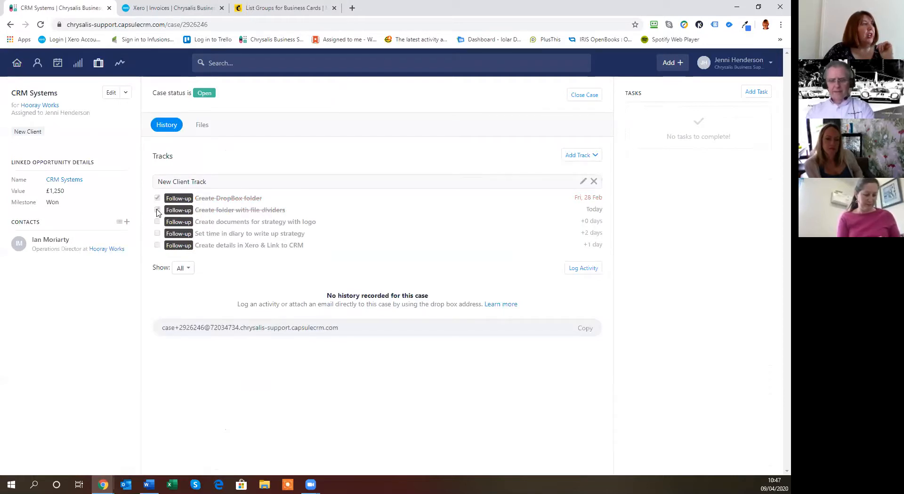
pyautogui.click(157, 223)
pyautogui.click(157, 234)
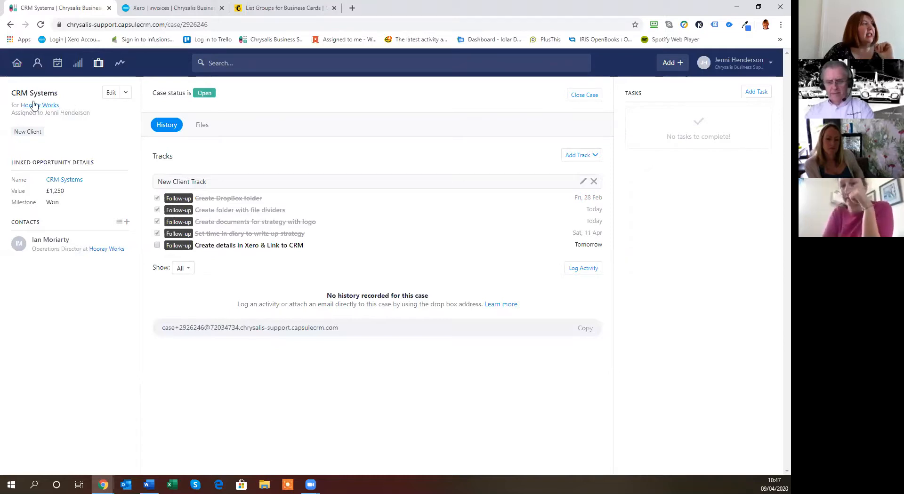
# View the "Create details in Xero & Link to CRM" task for Hooray Works from the dashboard and cancel editing it.
pyautogui.click(16, 66)
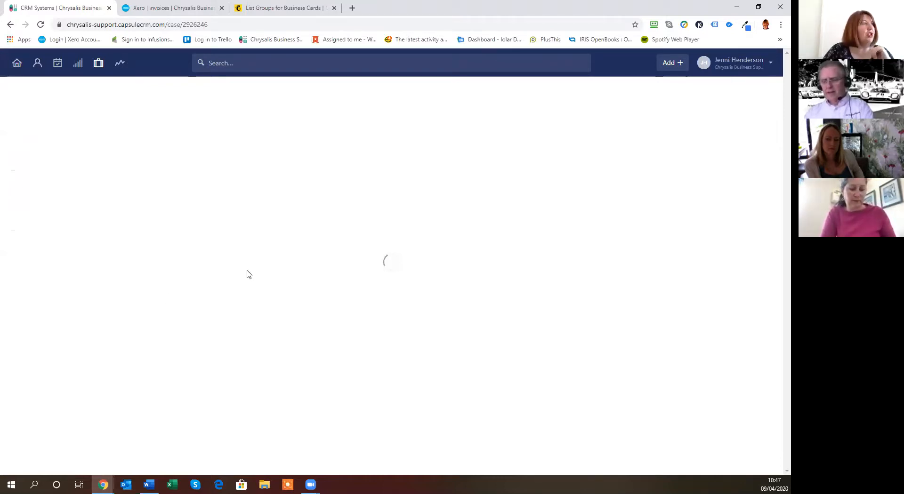
pyautogui.click(17, 70)
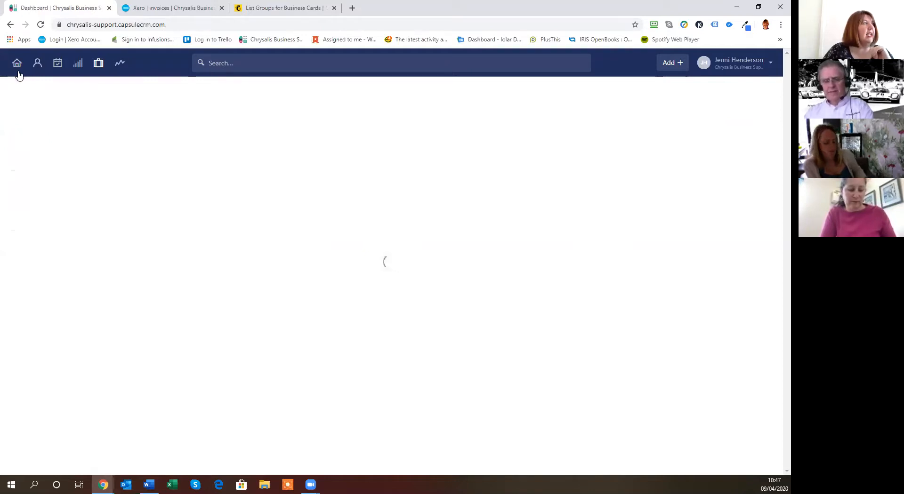
pyautogui.scroll(-5, 140, 289)
pyautogui.scroll(-5, 140, 289)
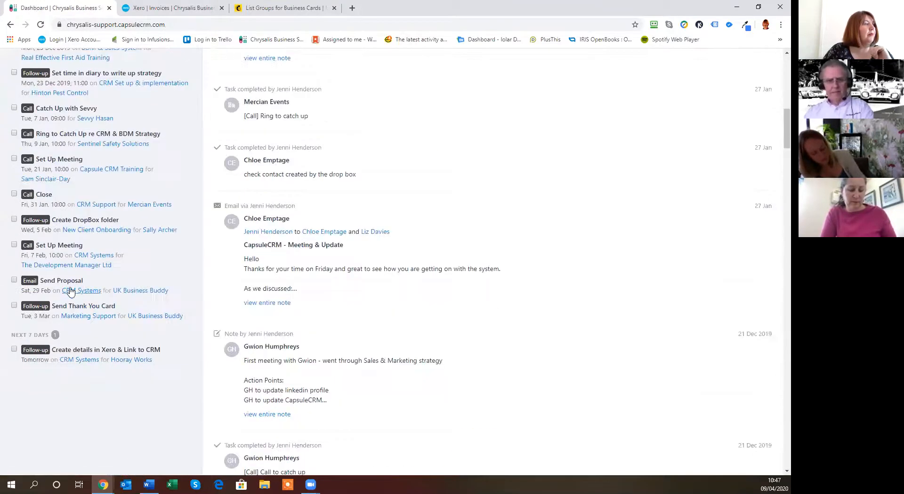
pyautogui.click(83, 351)
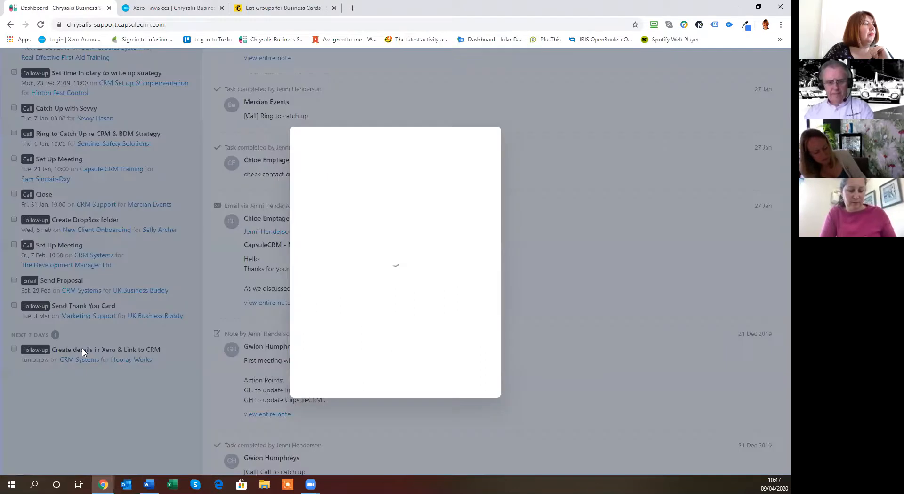
pyautogui.click(342, 380)
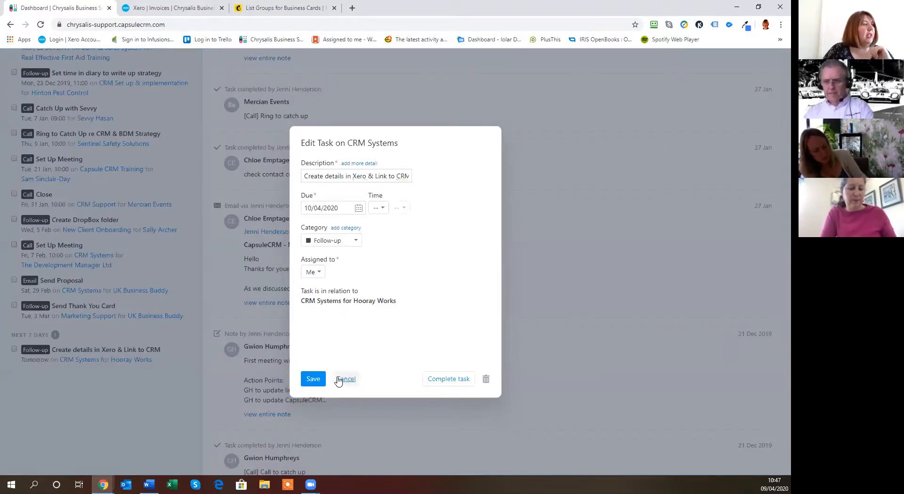
# Open the Operations Director's contact record from Hooray Works and add the contact to the Active Clients mailing list.
pyautogui.click(123, 361)
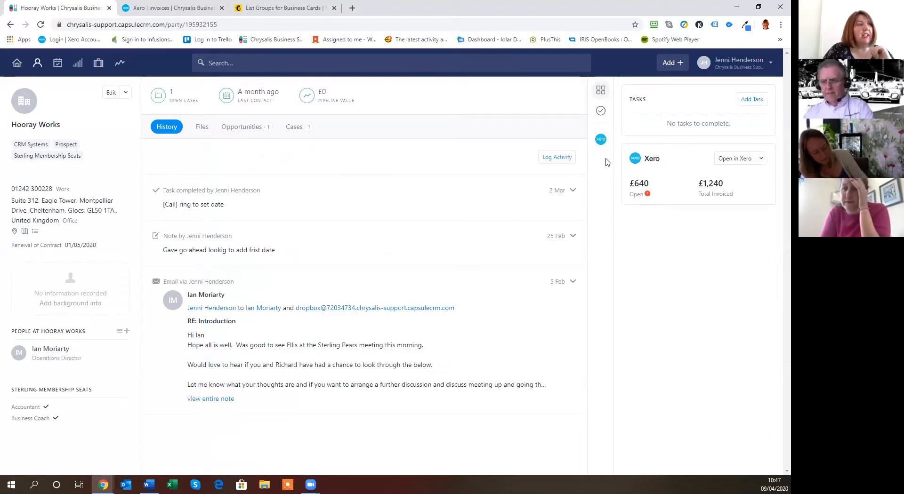
pyautogui.click(125, 93)
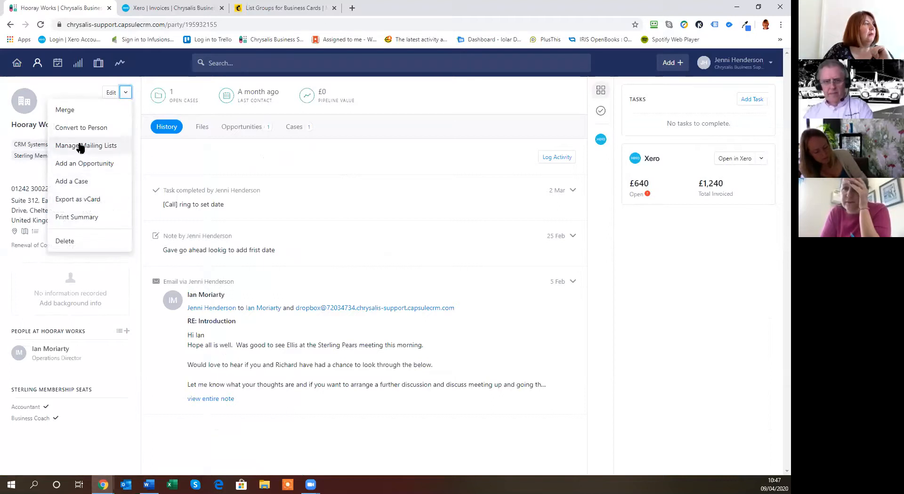
pyautogui.click(51, 348)
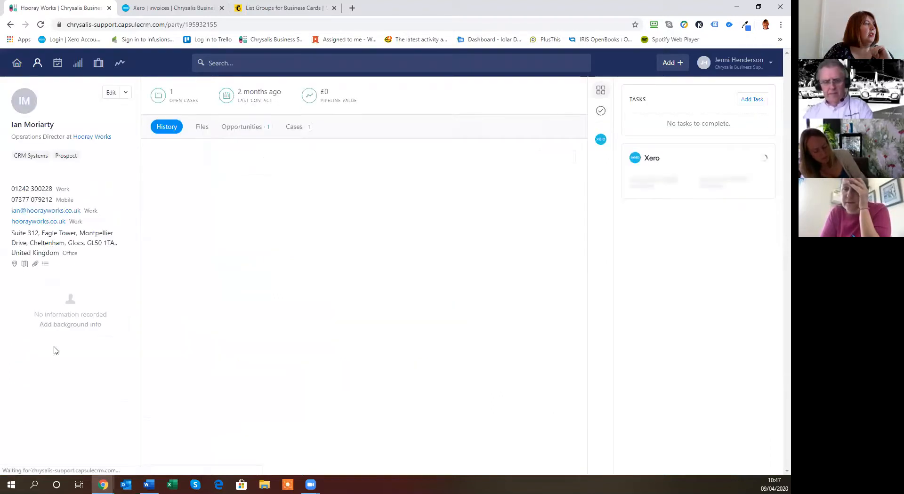
pyautogui.click(126, 92)
pyautogui.click(79, 146)
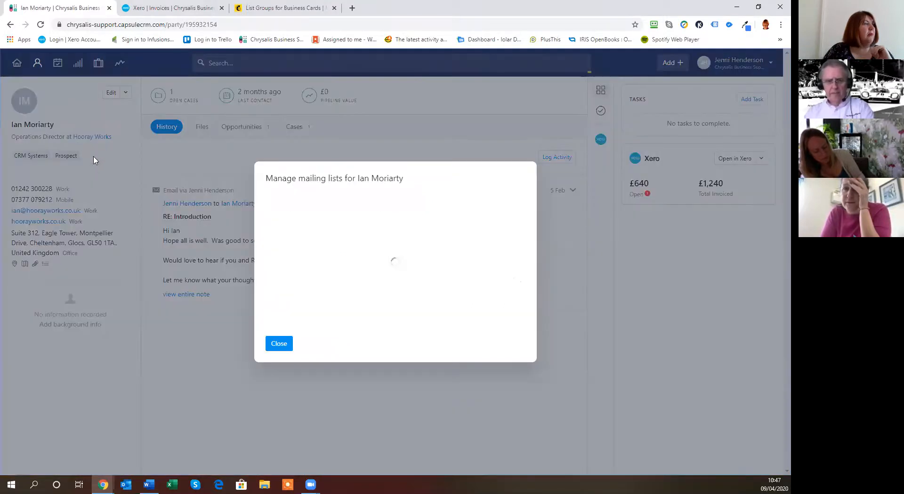
pyautogui.click(498, 214)
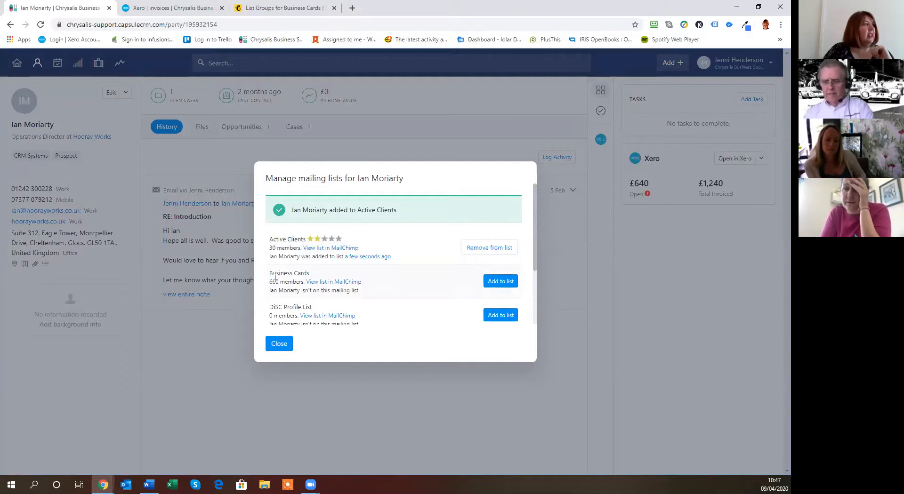
pyautogui.click(279, 345)
# Replace the Prospect tag with the Active Client tag on the Operations Director's contact record.
pyautogui.click(89, 156)
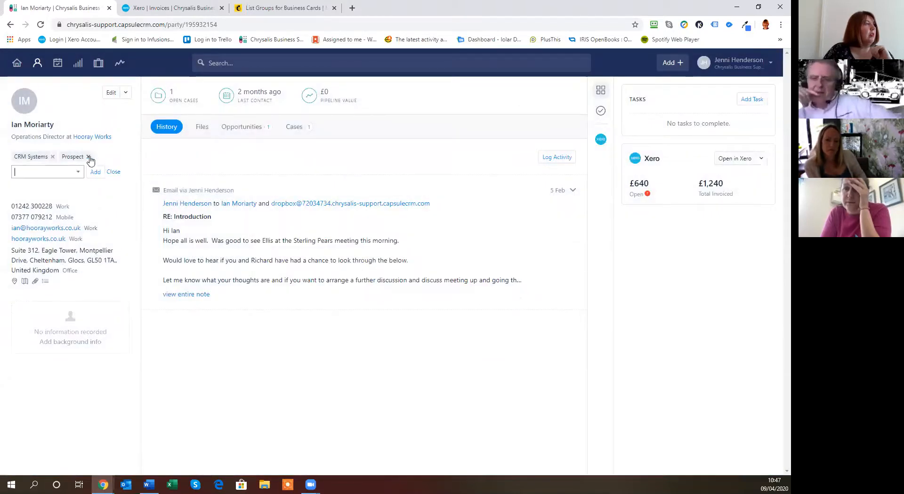
pyautogui.click(88, 156)
pyautogui.click(78, 172)
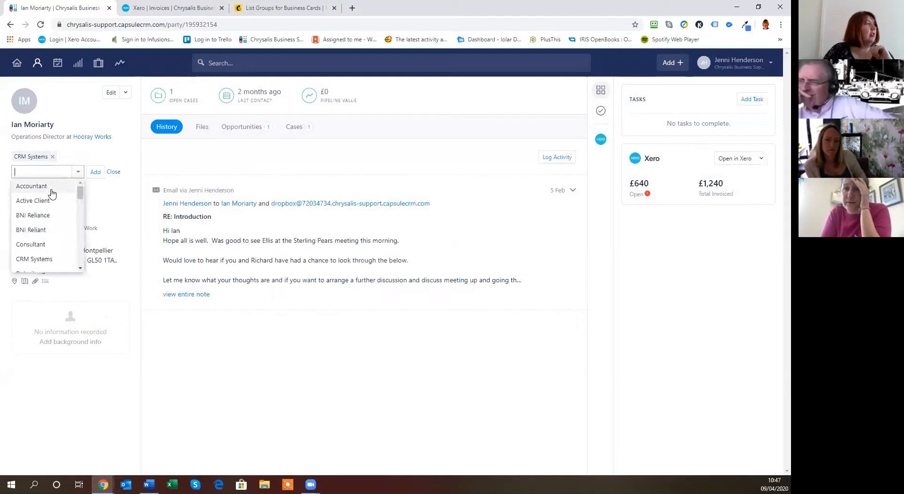
pyautogui.click(42, 201)
pyautogui.click(95, 171)
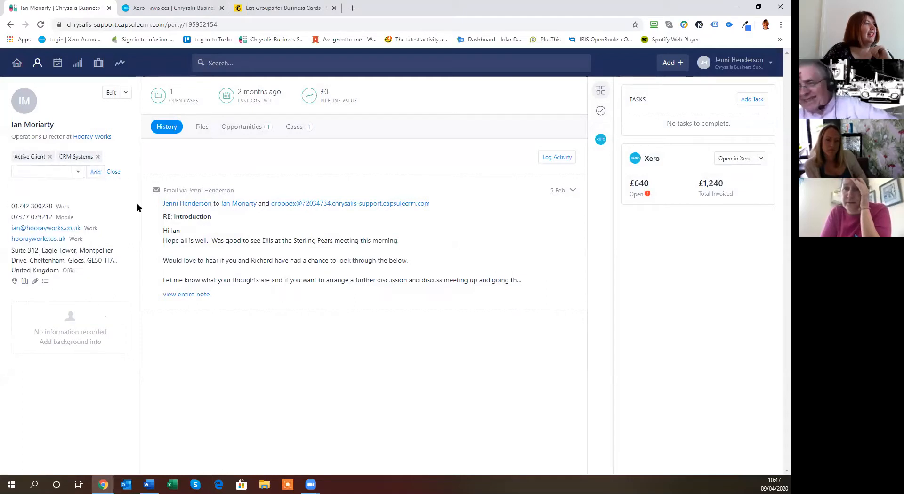
# Add the contact to the Business Cards mailing list, mapping the Company merge field to Organisation Name.
pyautogui.click(126, 93)
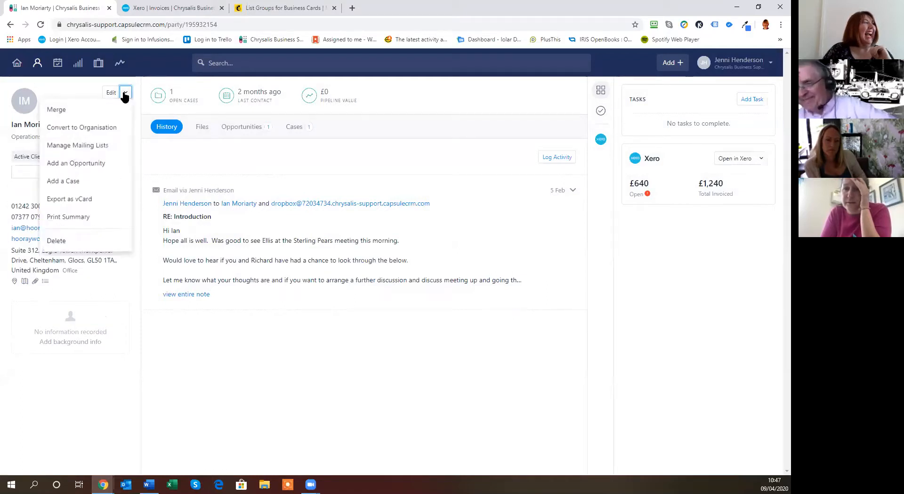
pyautogui.click(103, 145)
pyautogui.click(503, 248)
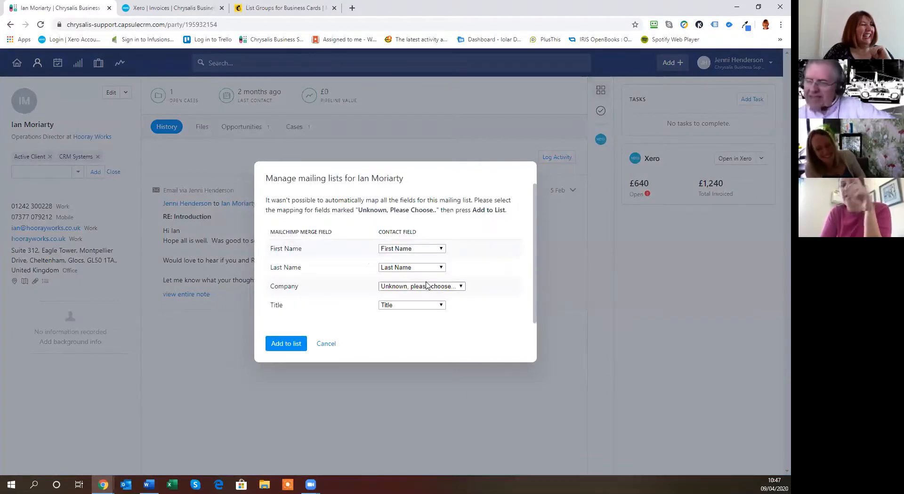
pyautogui.click(426, 286)
pyautogui.click(412, 410)
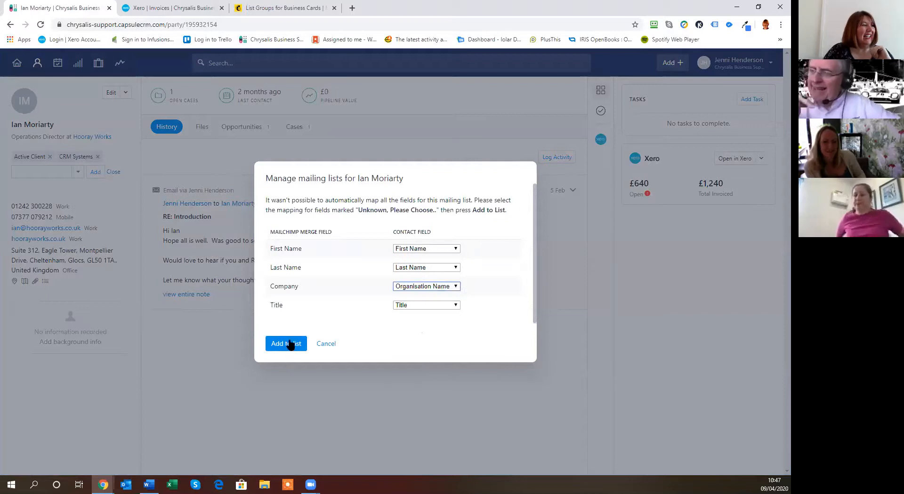
pyautogui.click(290, 344)
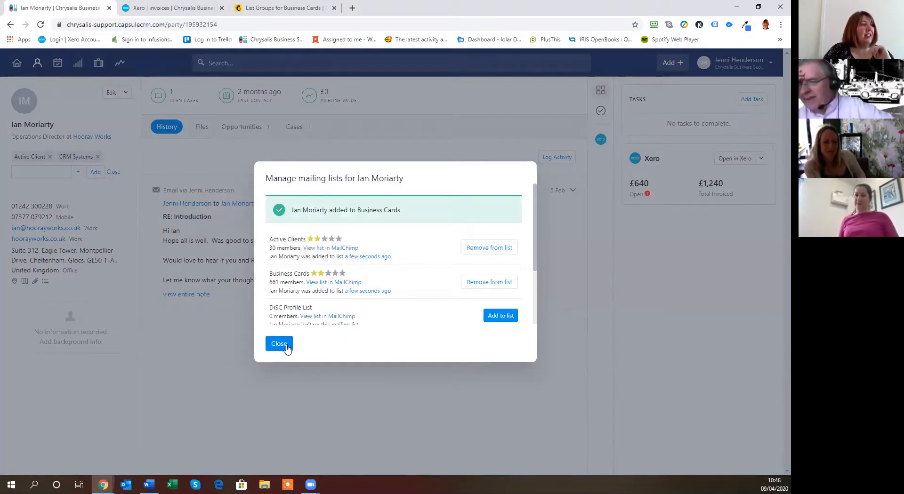
pyautogui.click(279, 344)
# View the contact's cases and complete the "Create details in Xero & Link to CRM" task for Hooray Works from the dashboard.
pyautogui.click(293, 127)
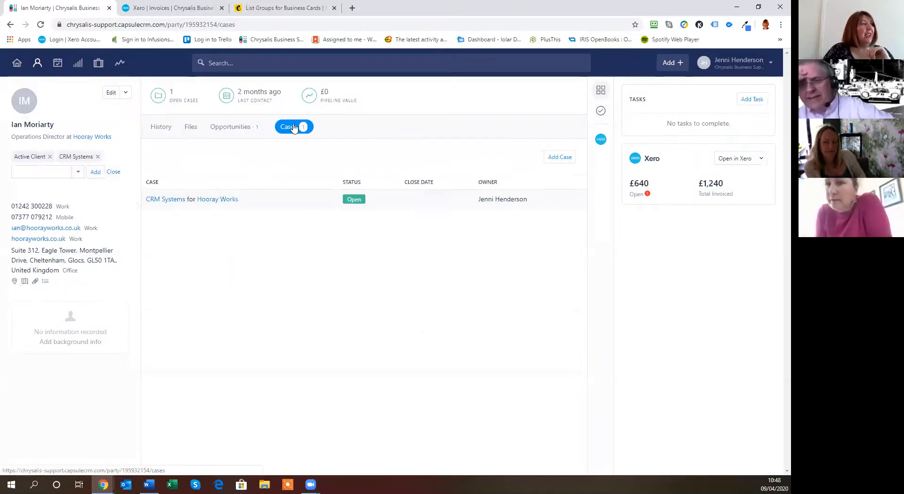
pyautogui.click(17, 64)
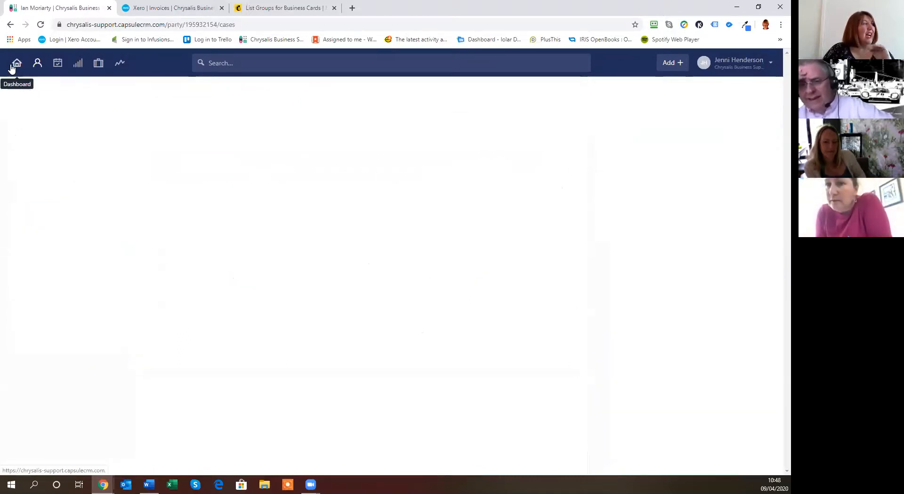
pyautogui.scroll(-10, 142, 346)
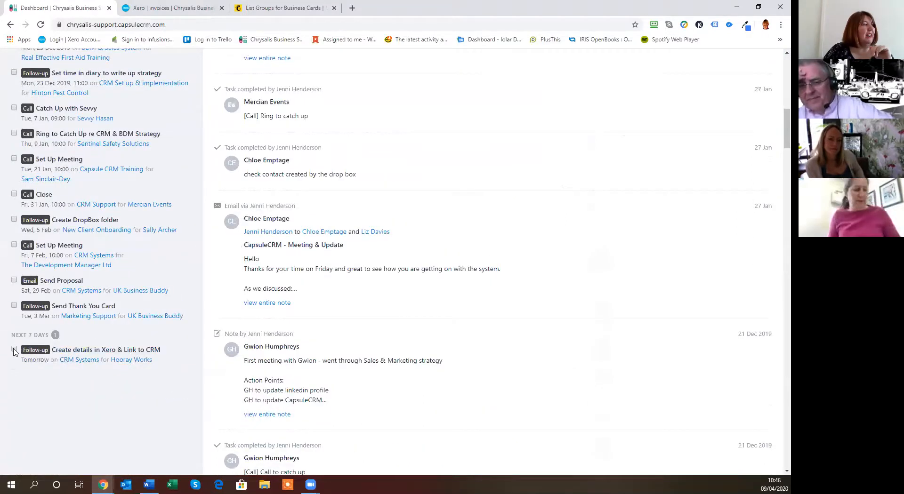
pyautogui.click(14, 350)
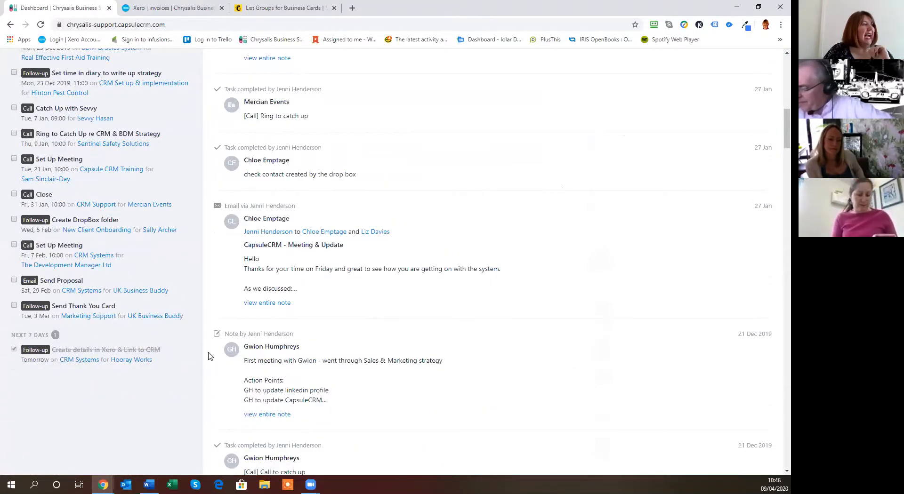
# Open the CRM Systems case for Hooray Works from the dashboard tasks and close the case.
pyautogui.scroll(12, 202, 350)
pyautogui.scroll(-7, 191, 341)
pyautogui.scroll(-5, 190, 336)
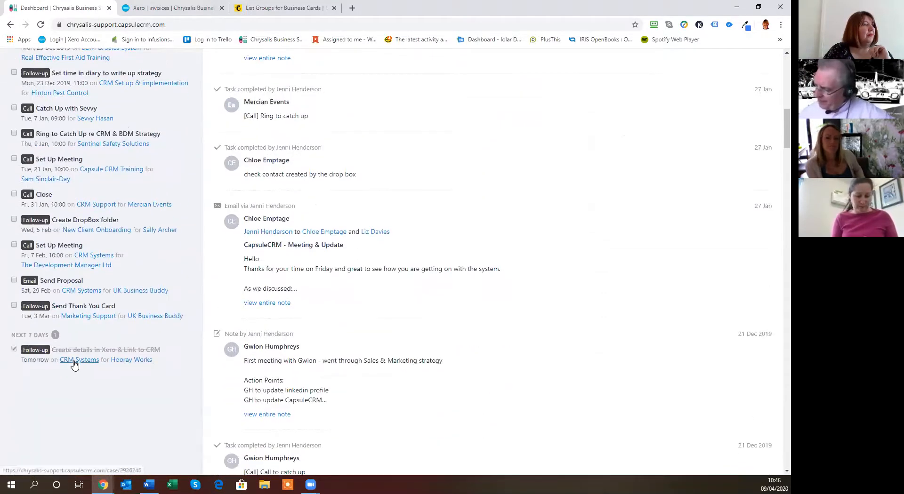
pyautogui.click(74, 363)
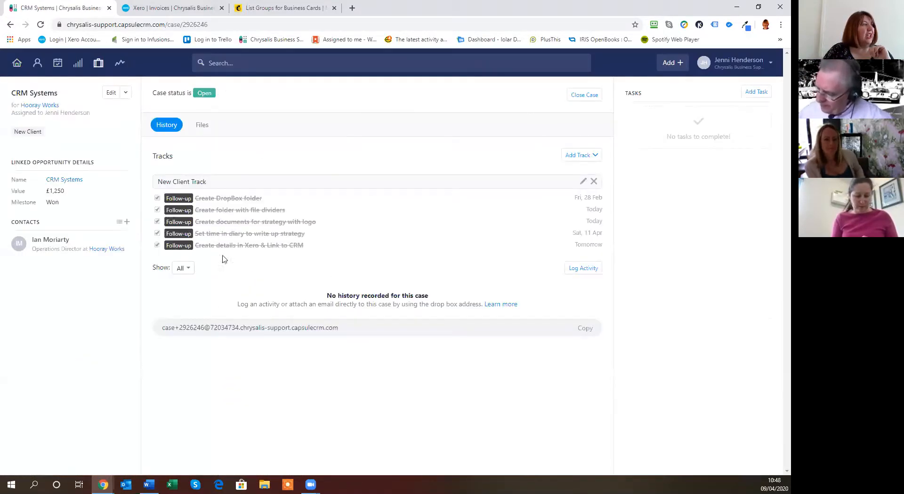
pyautogui.click(583, 95)
pyautogui.click(284, 289)
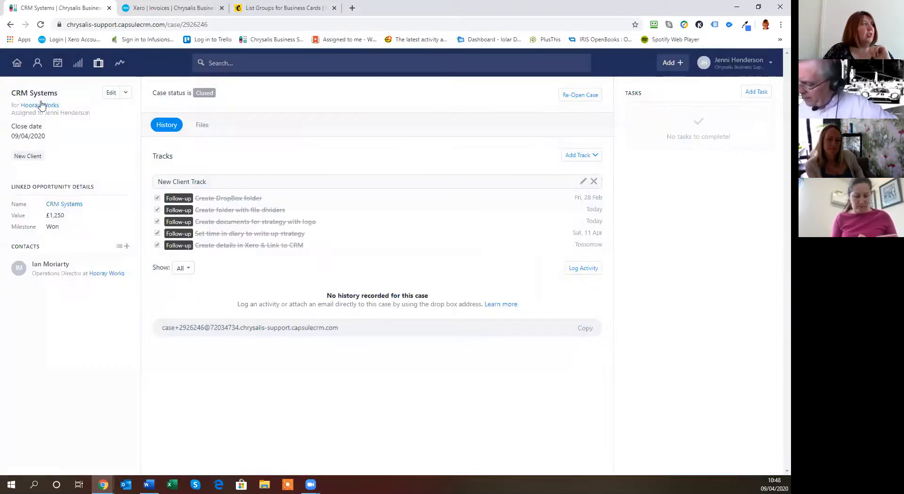
# Open the Hooray Works organisation through its recently viewed CRM Systems case and replace its Prospect tag with Active Client.
pyautogui.click(40, 68)
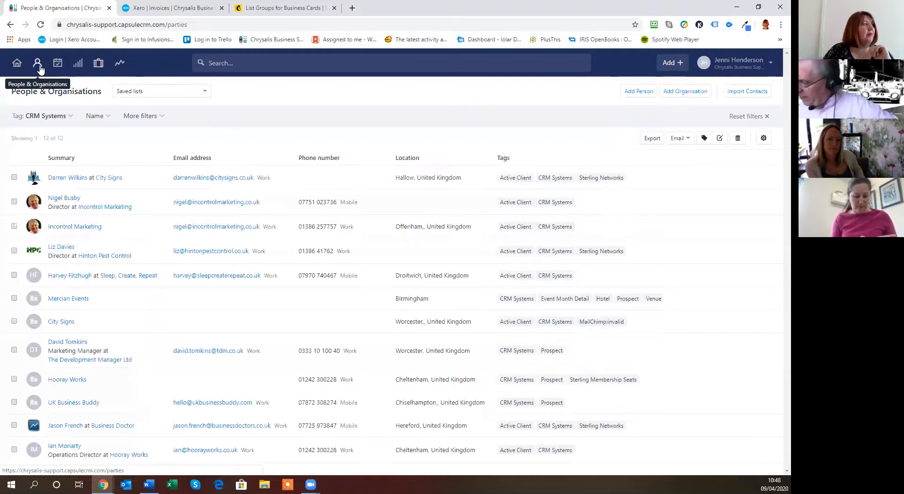
pyautogui.click(230, 63)
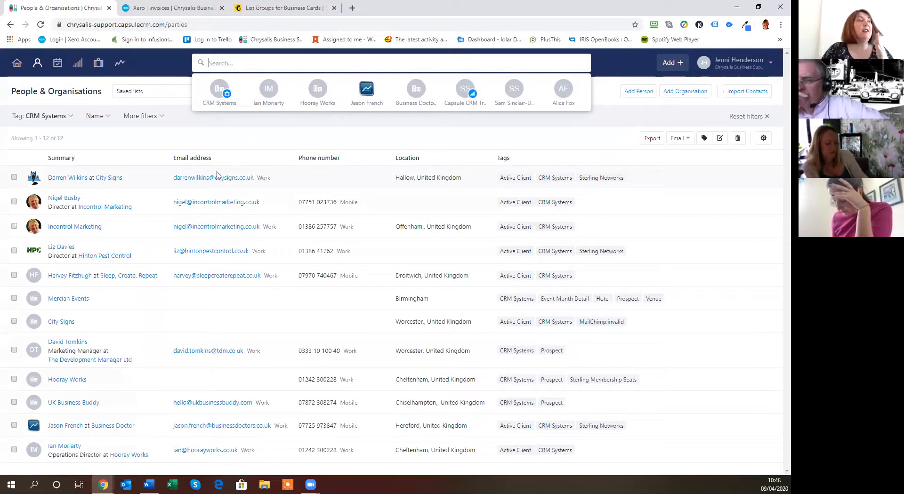
pyautogui.click(218, 96)
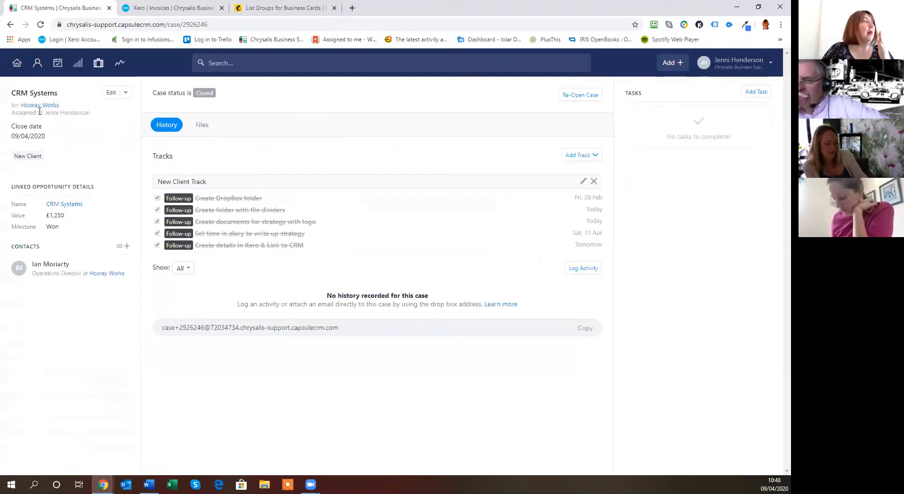
pyautogui.click(38, 107)
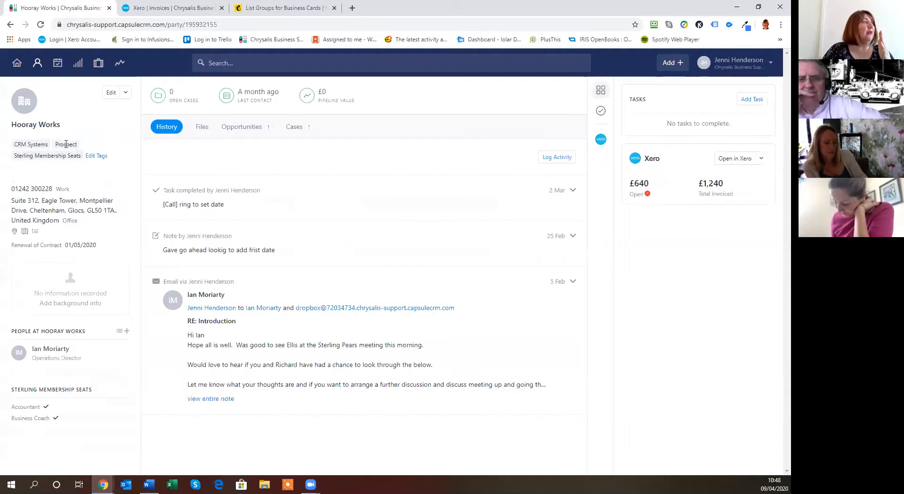
pyautogui.click(96, 157)
pyautogui.click(88, 145)
pyautogui.click(77, 174)
pyautogui.click(51, 203)
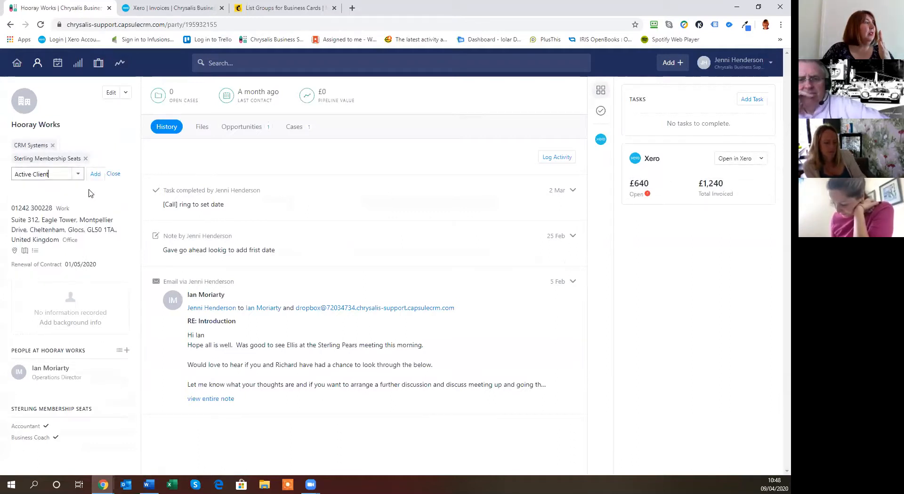
pyautogui.click(95, 174)
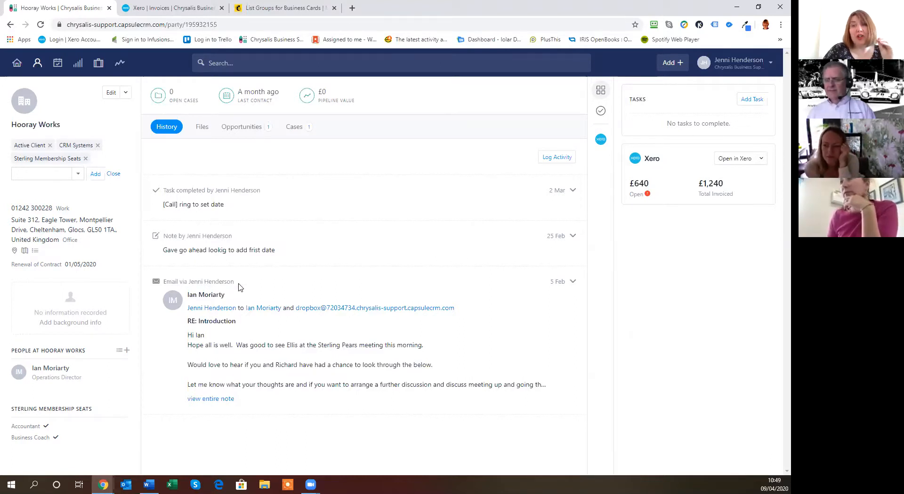
pyautogui.moveTo(229, 308)
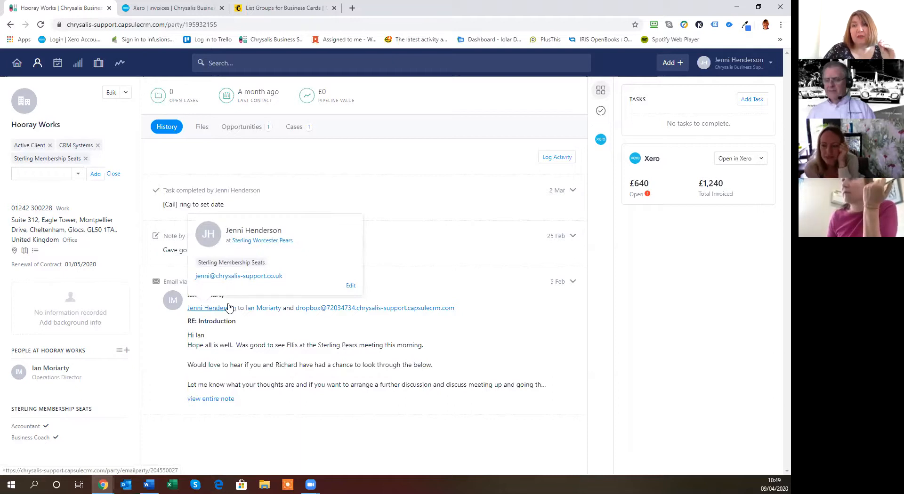
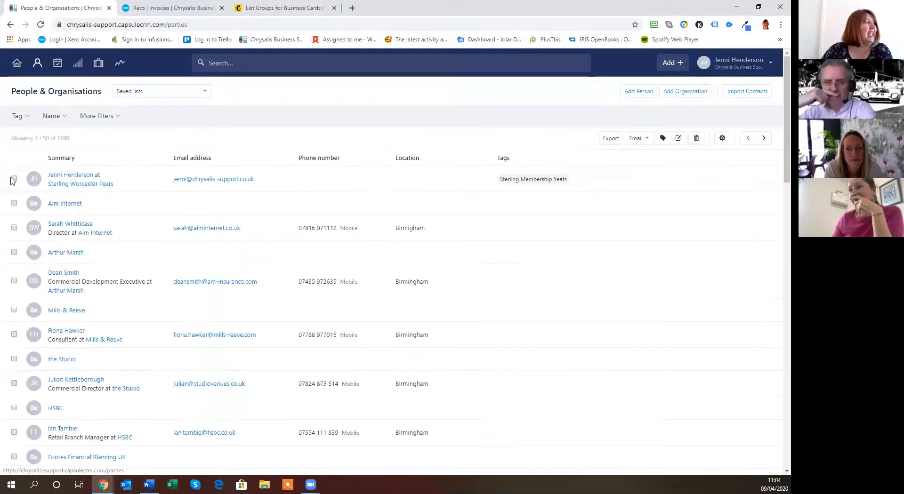
pyautogui.click(13, 180)
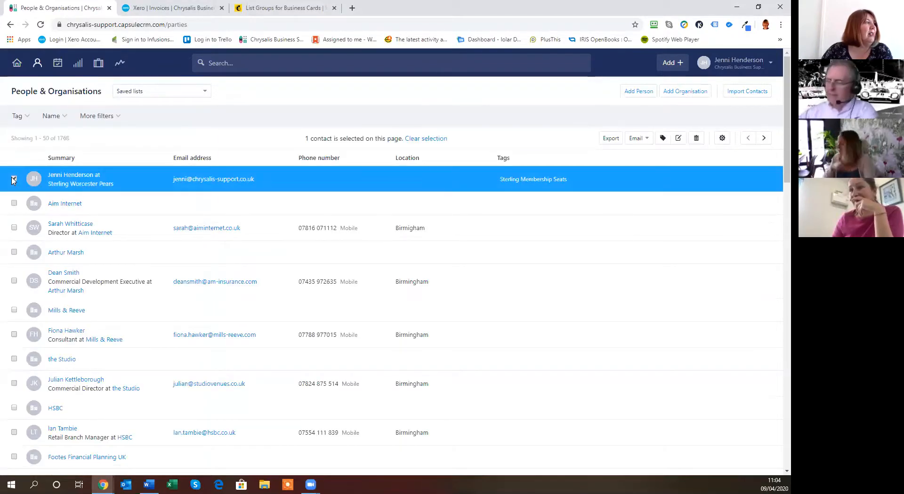
pyautogui.click(14, 179)
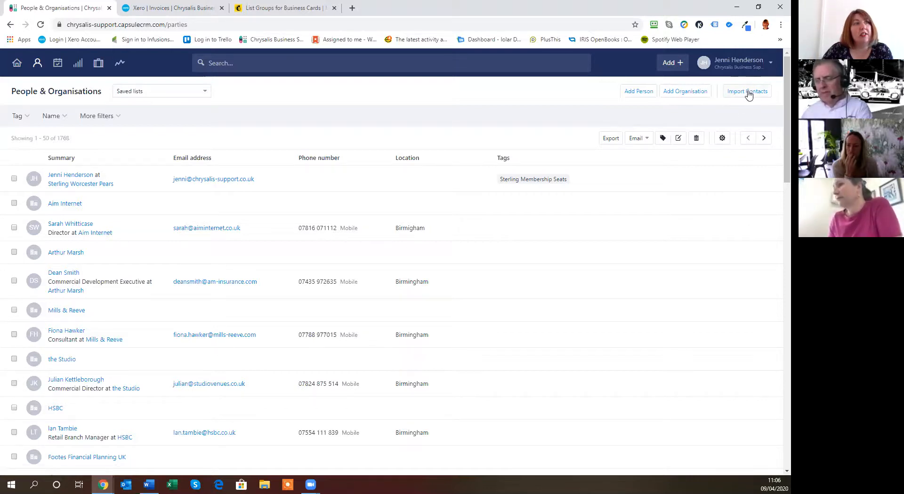
# Look at the contact import options and the upload page for an Outlook or CSV file, and return to the dashboard.
pyautogui.click(746, 93)
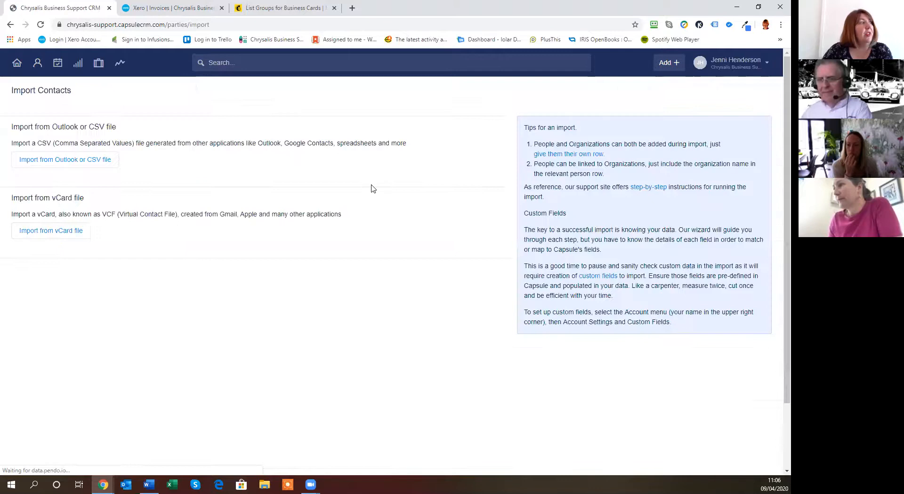
pyautogui.click(69, 161)
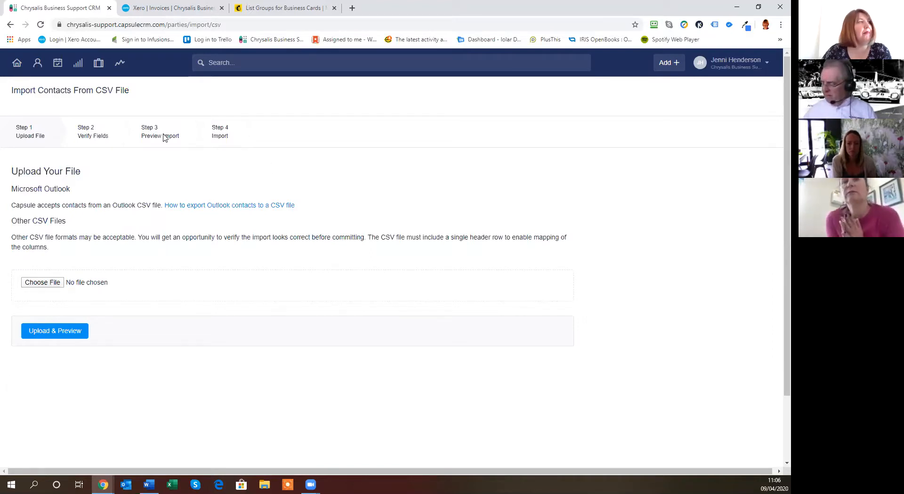
pyautogui.click(16, 66)
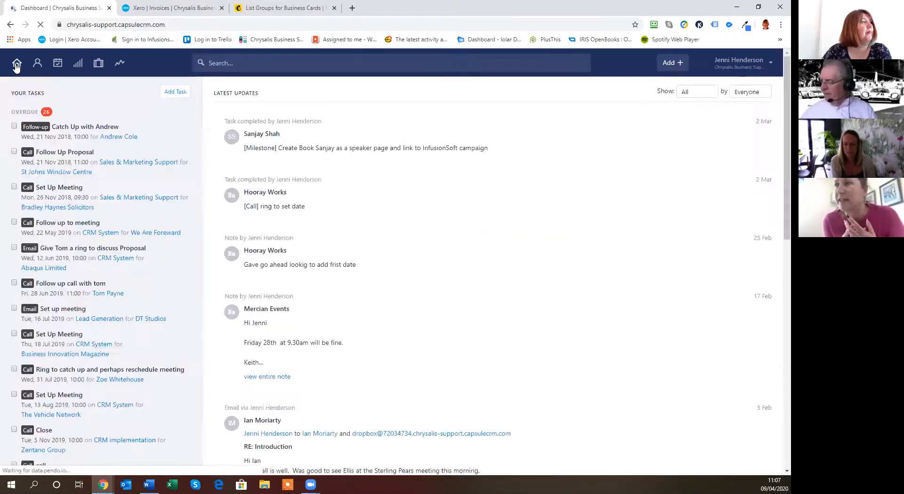
# Examine the system and saved lists available for People & Organisations.
pyautogui.click(37, 67)
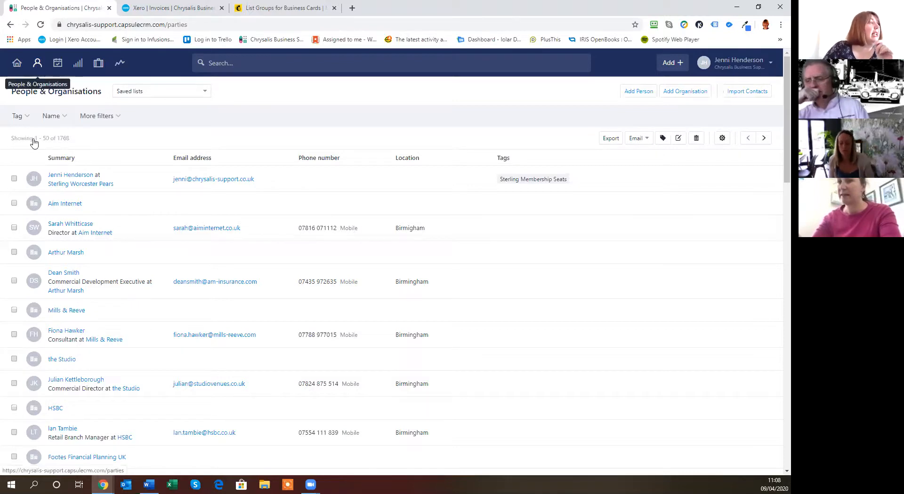
pyautogui.click(151, 92)
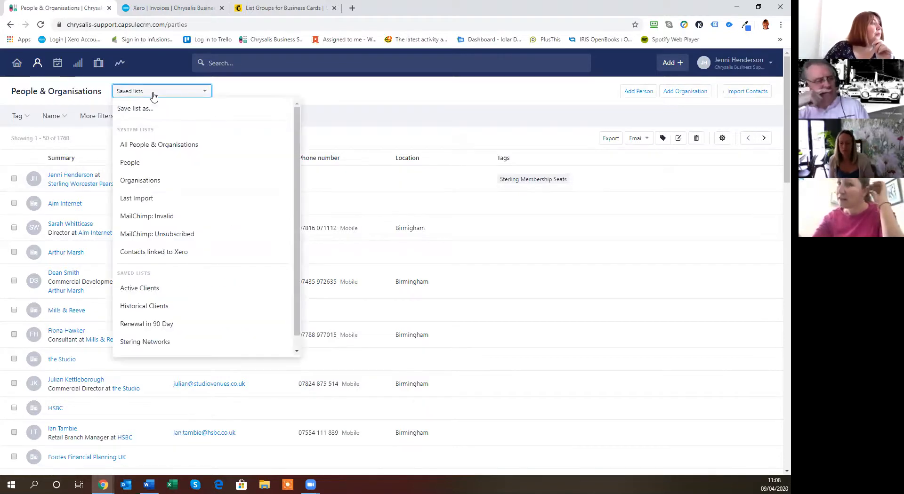
pyautogui.scroll(-1, 219, 176)
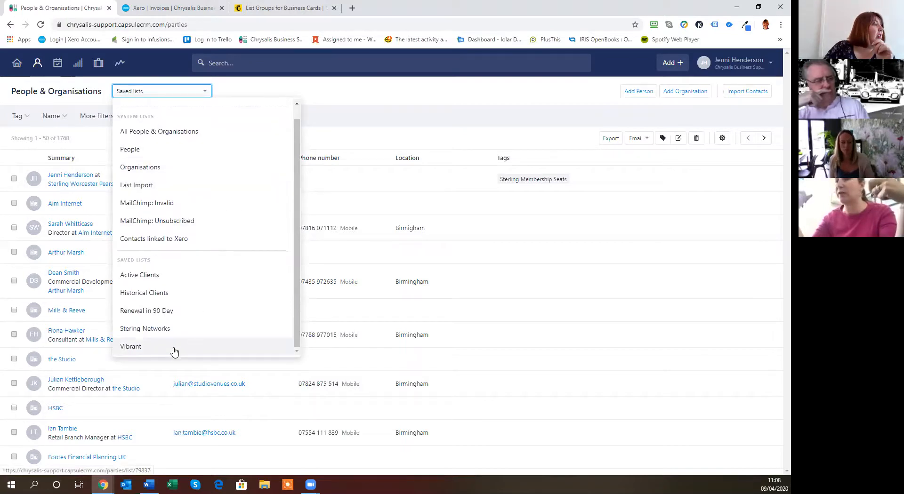
pyautogui.click(350, 122)
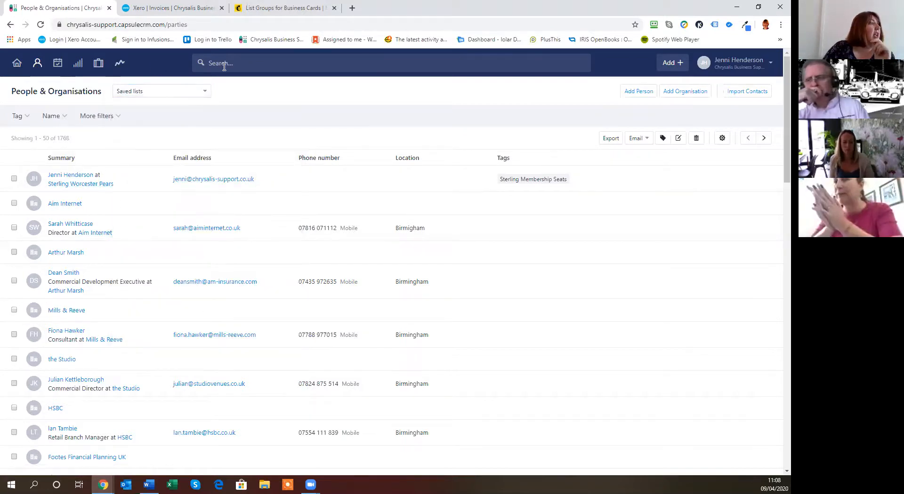
pyautogui.click(242, 63)
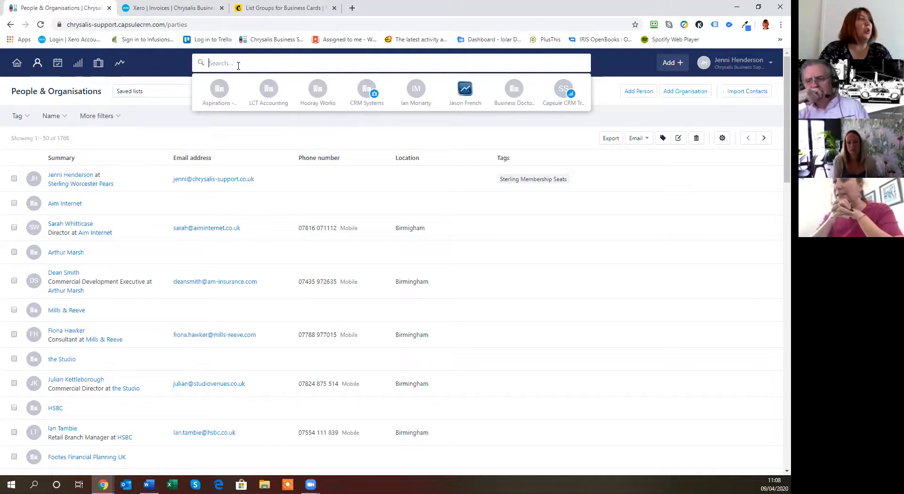
pyautogui.write('s b')
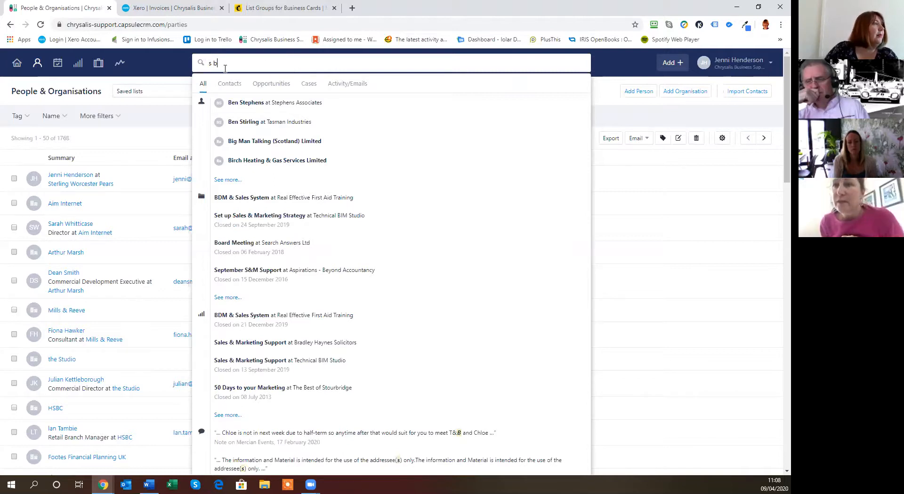
pyautogui.press('Escape')
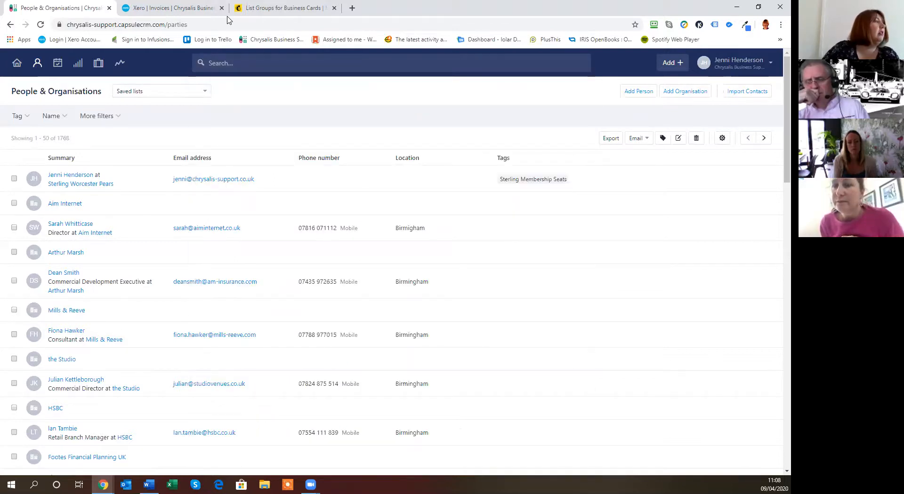
# Search by name for the contact at SB Print, open their record and look at the option to merge it with a duplicate.
pyautogui.click(223, 62)
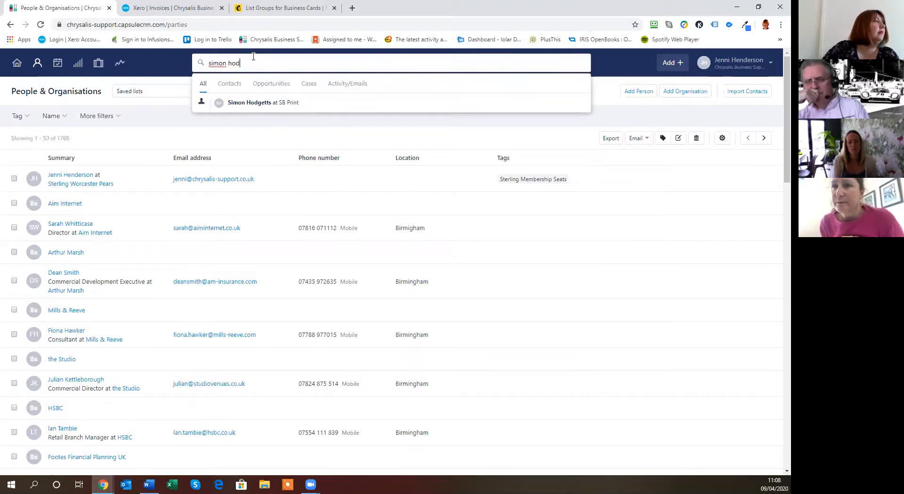
pyautogui.click(257, 102)
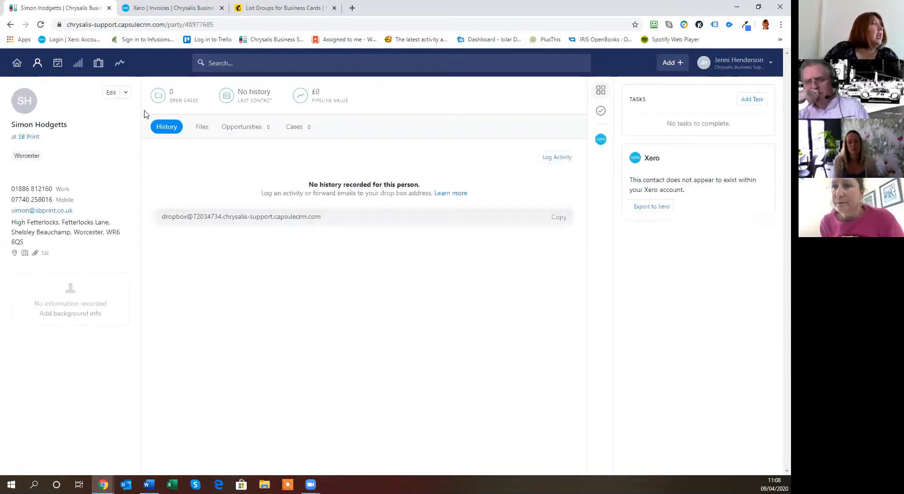
pyautogui.click(126, 93)
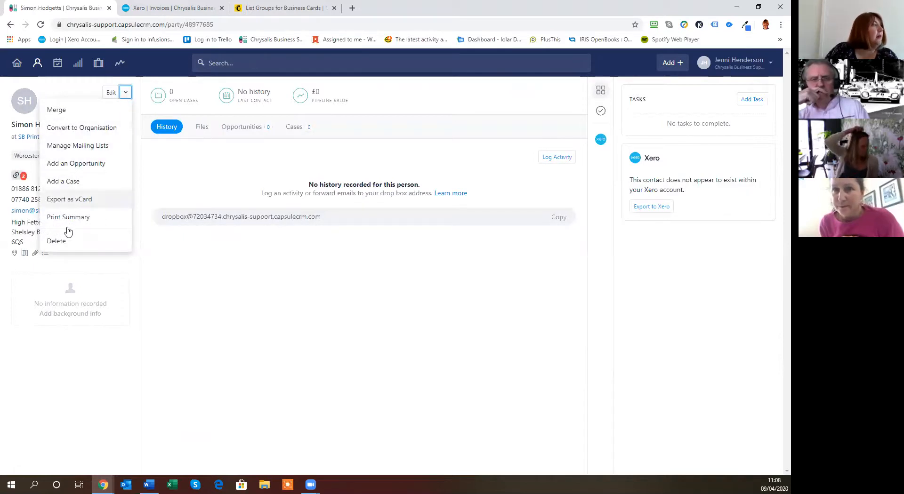
pyautogui.click(56, 112)
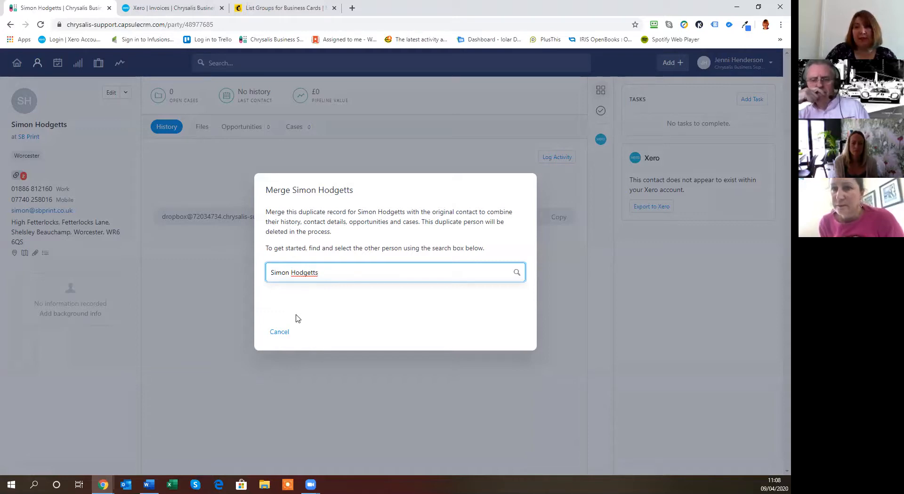
pyautogui.click(277, 334)
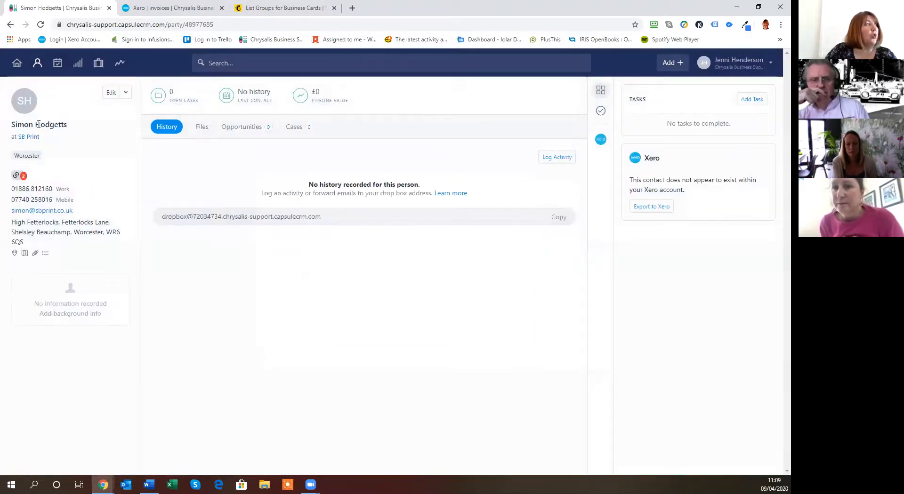
# Open the SB Print organisation from the contact's record and look at the actions available for it.
pyautogui.click(32, 138)
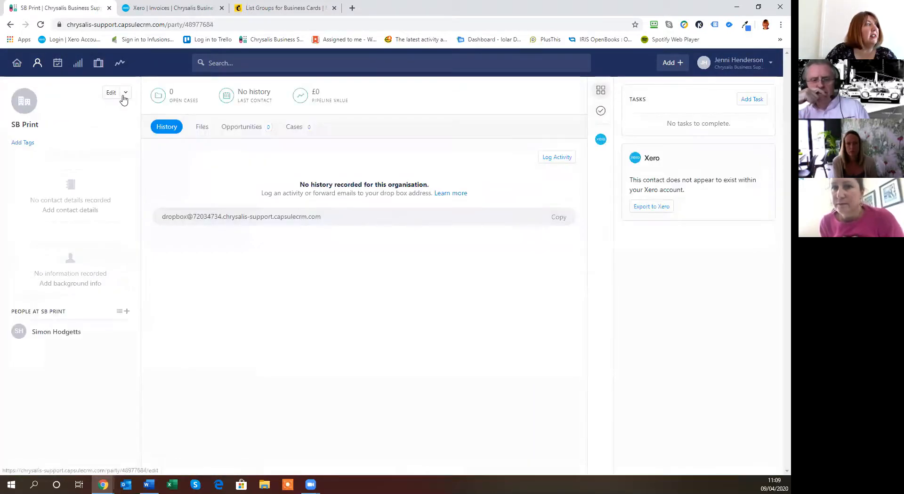
pyautogui.click(125, 94)
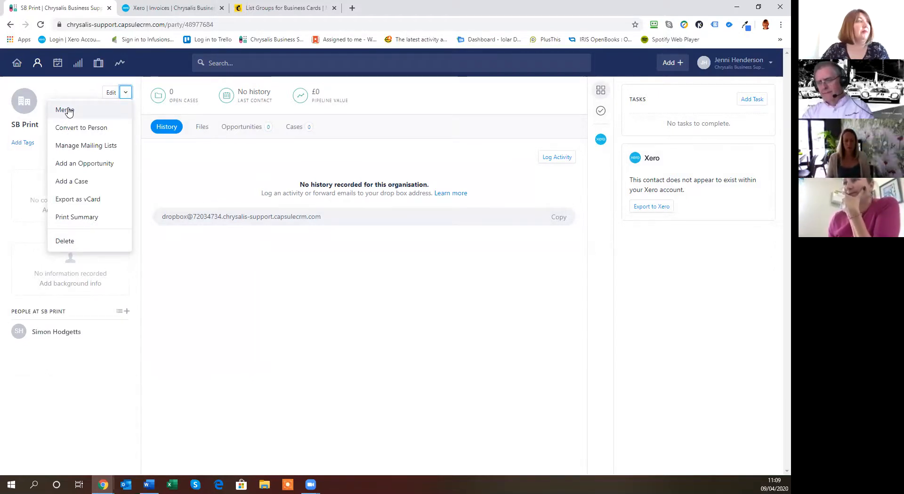
pyautogui.click(256, 310)
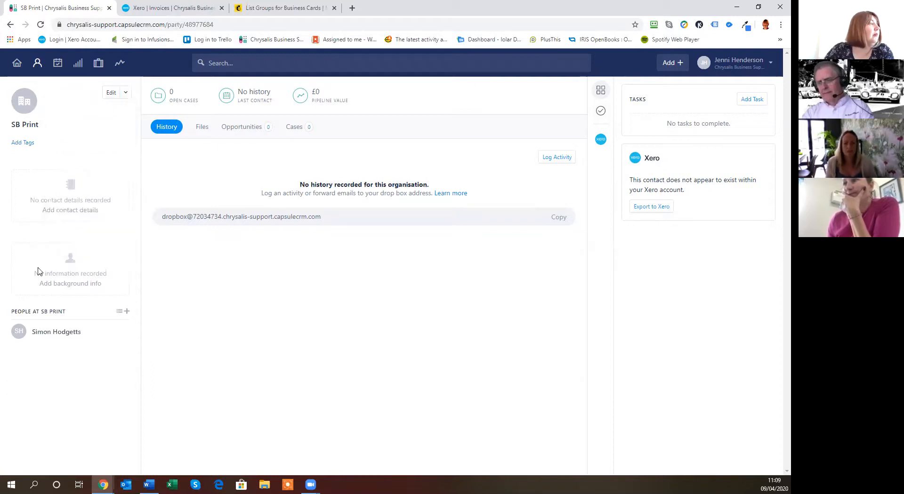
# Open the person listed at SB Print and add the suggested LinkedIn and Twitter profiles to their record.
pyautogui.click(48, 333)
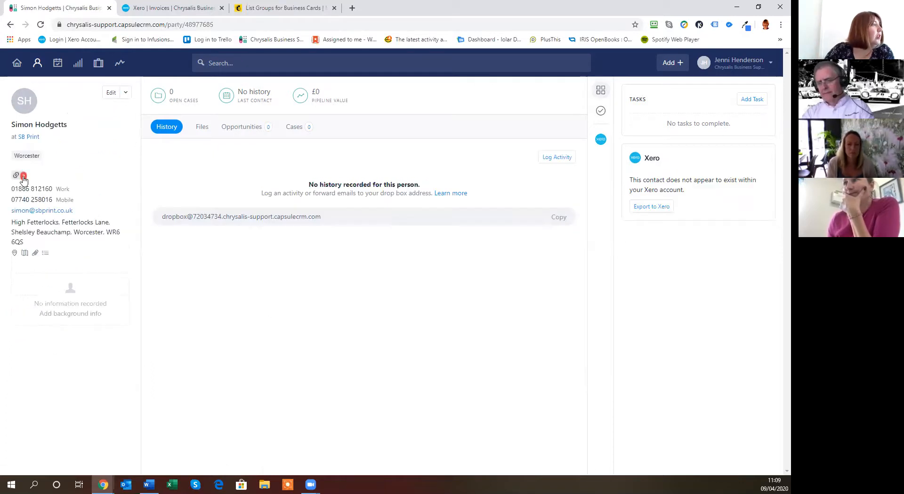
pyautogui.click(23, 177)
pyautogui.click(109, 218)
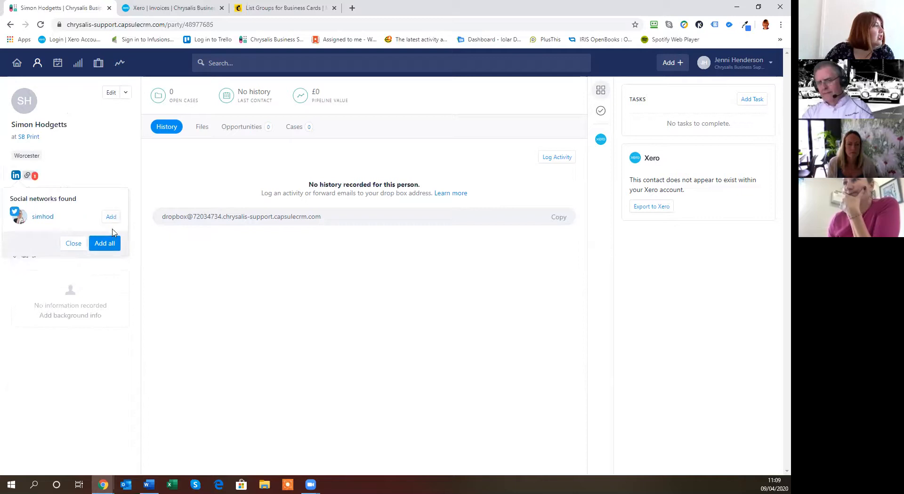
pyautogui.click(111, 218)
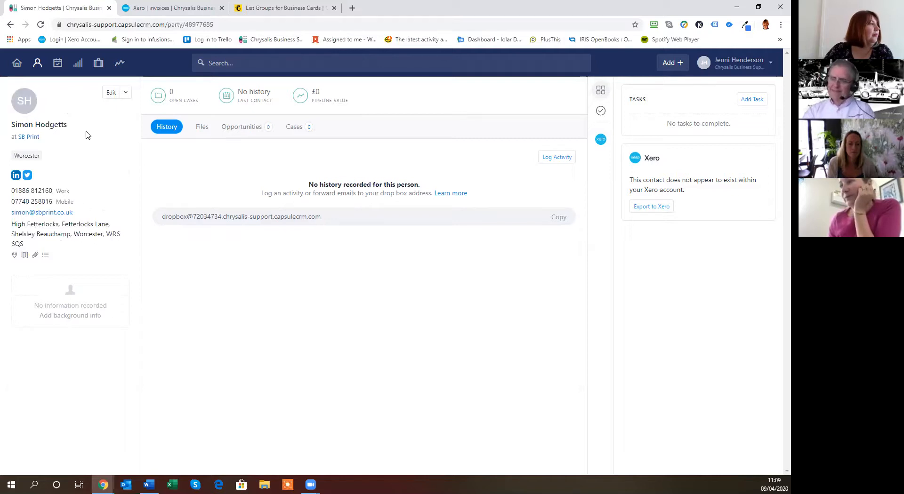
# Look through the first page of contacts in the People & Organisations list.
pyautogui.click(18, 69)
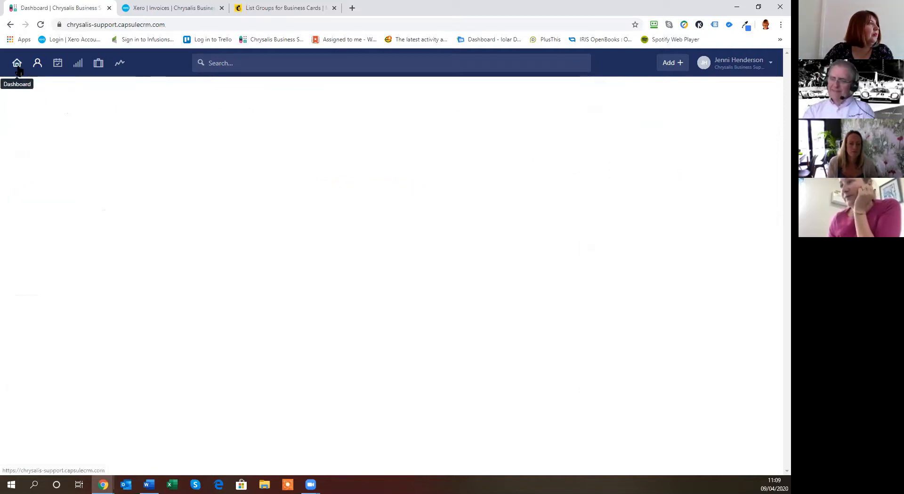
pyautogui.click(38, 65)
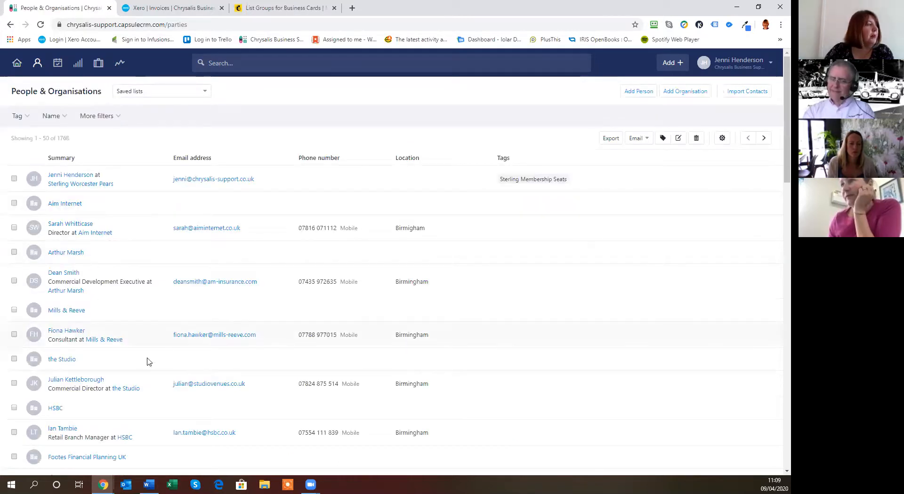
pyautogui.scroll(-20, 156, 321)
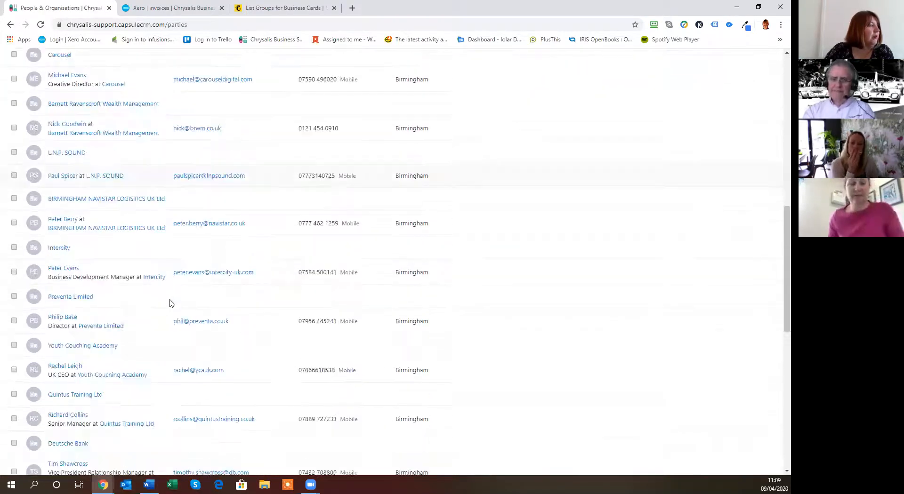
pyautogui.scroll(-1, 163, 297)
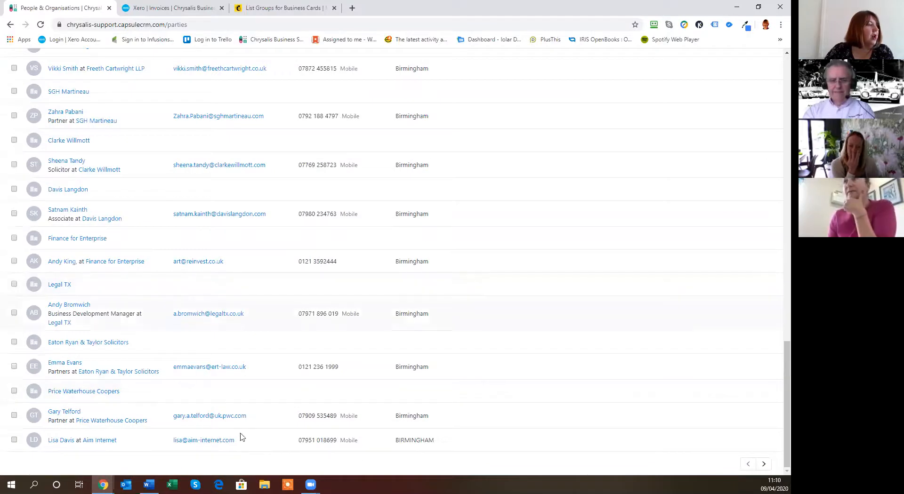
pyautogui.scroll(20, 776, 409)
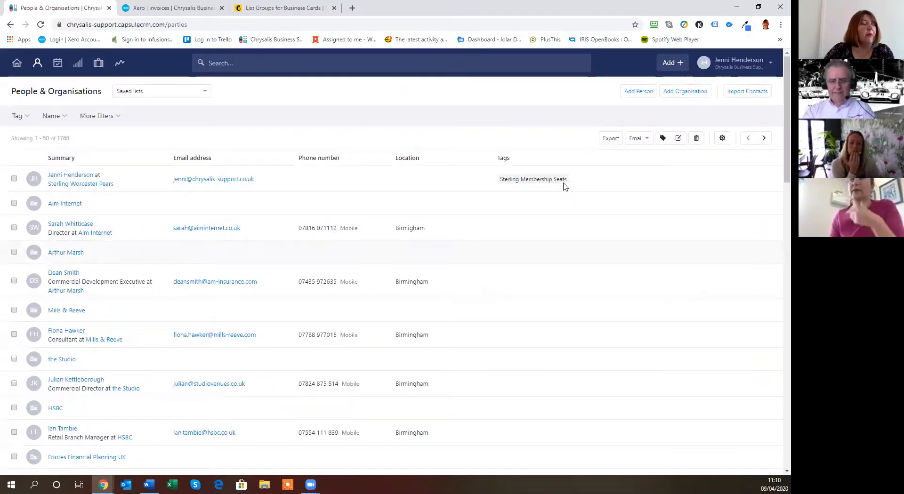